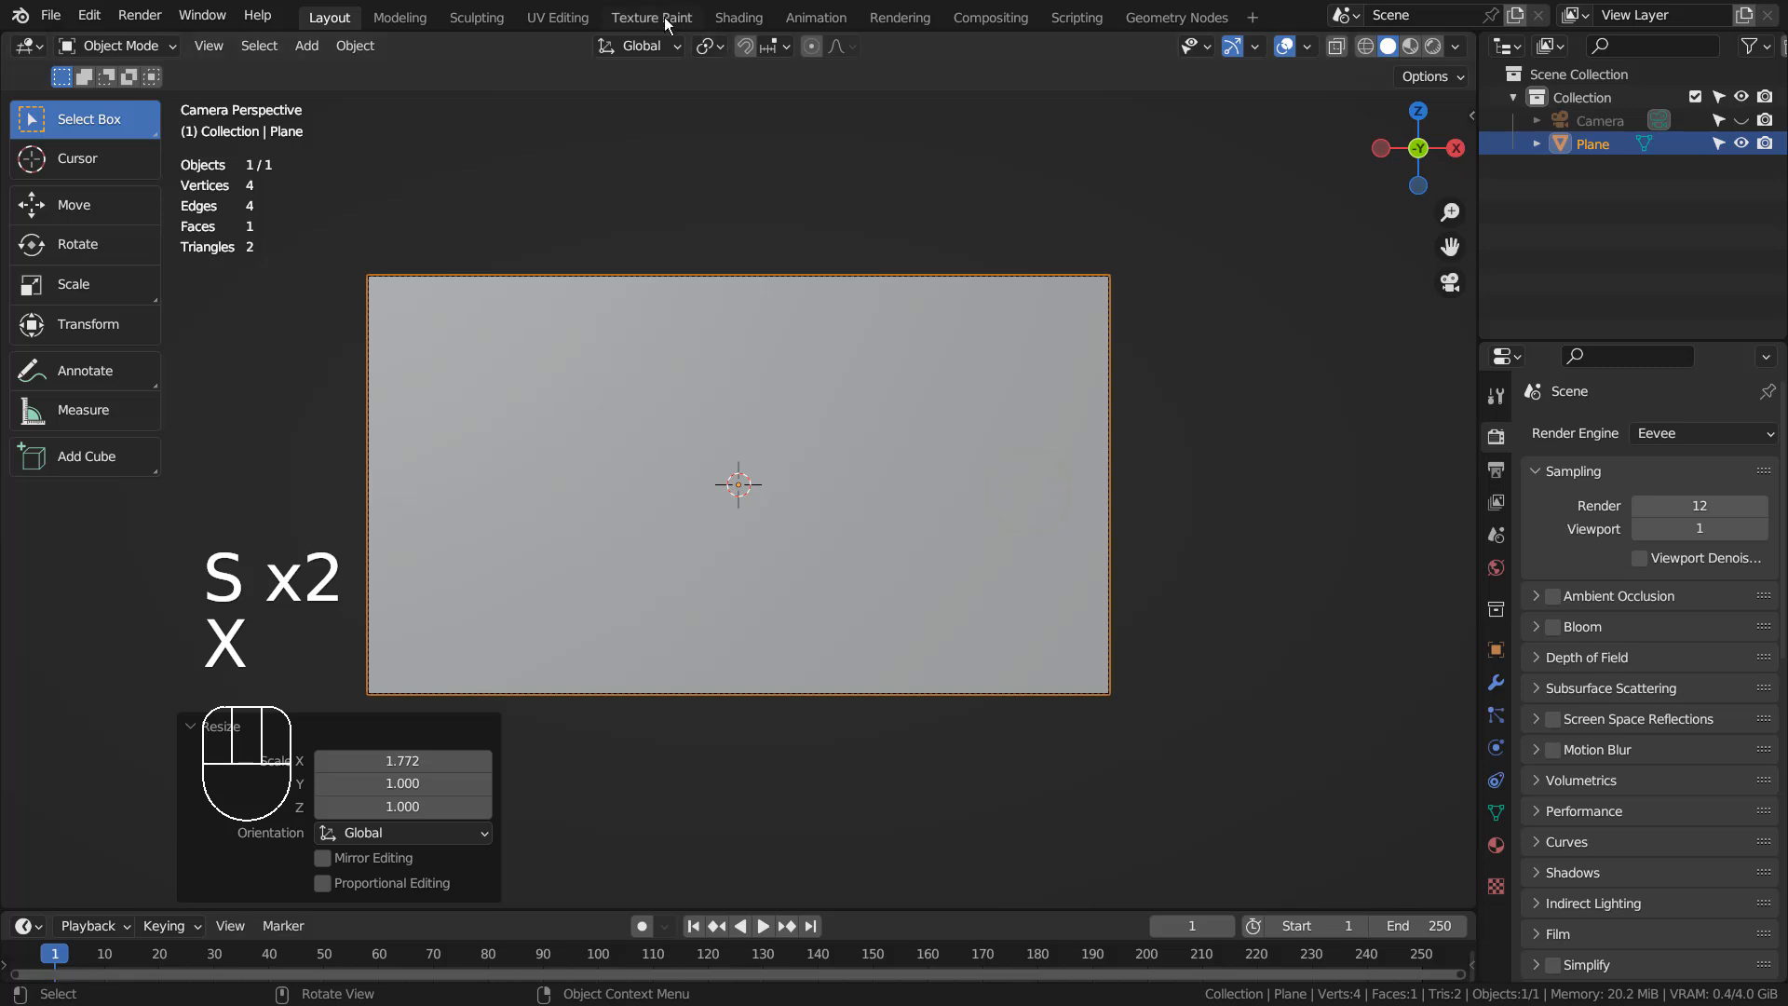
Step: Switch to the Texture Paint workspace for the plane and enable the Screencast Keys overlay
{"action": "left_click", "coordinate": [666, 21]}
{"action": "key", "text": "n"}
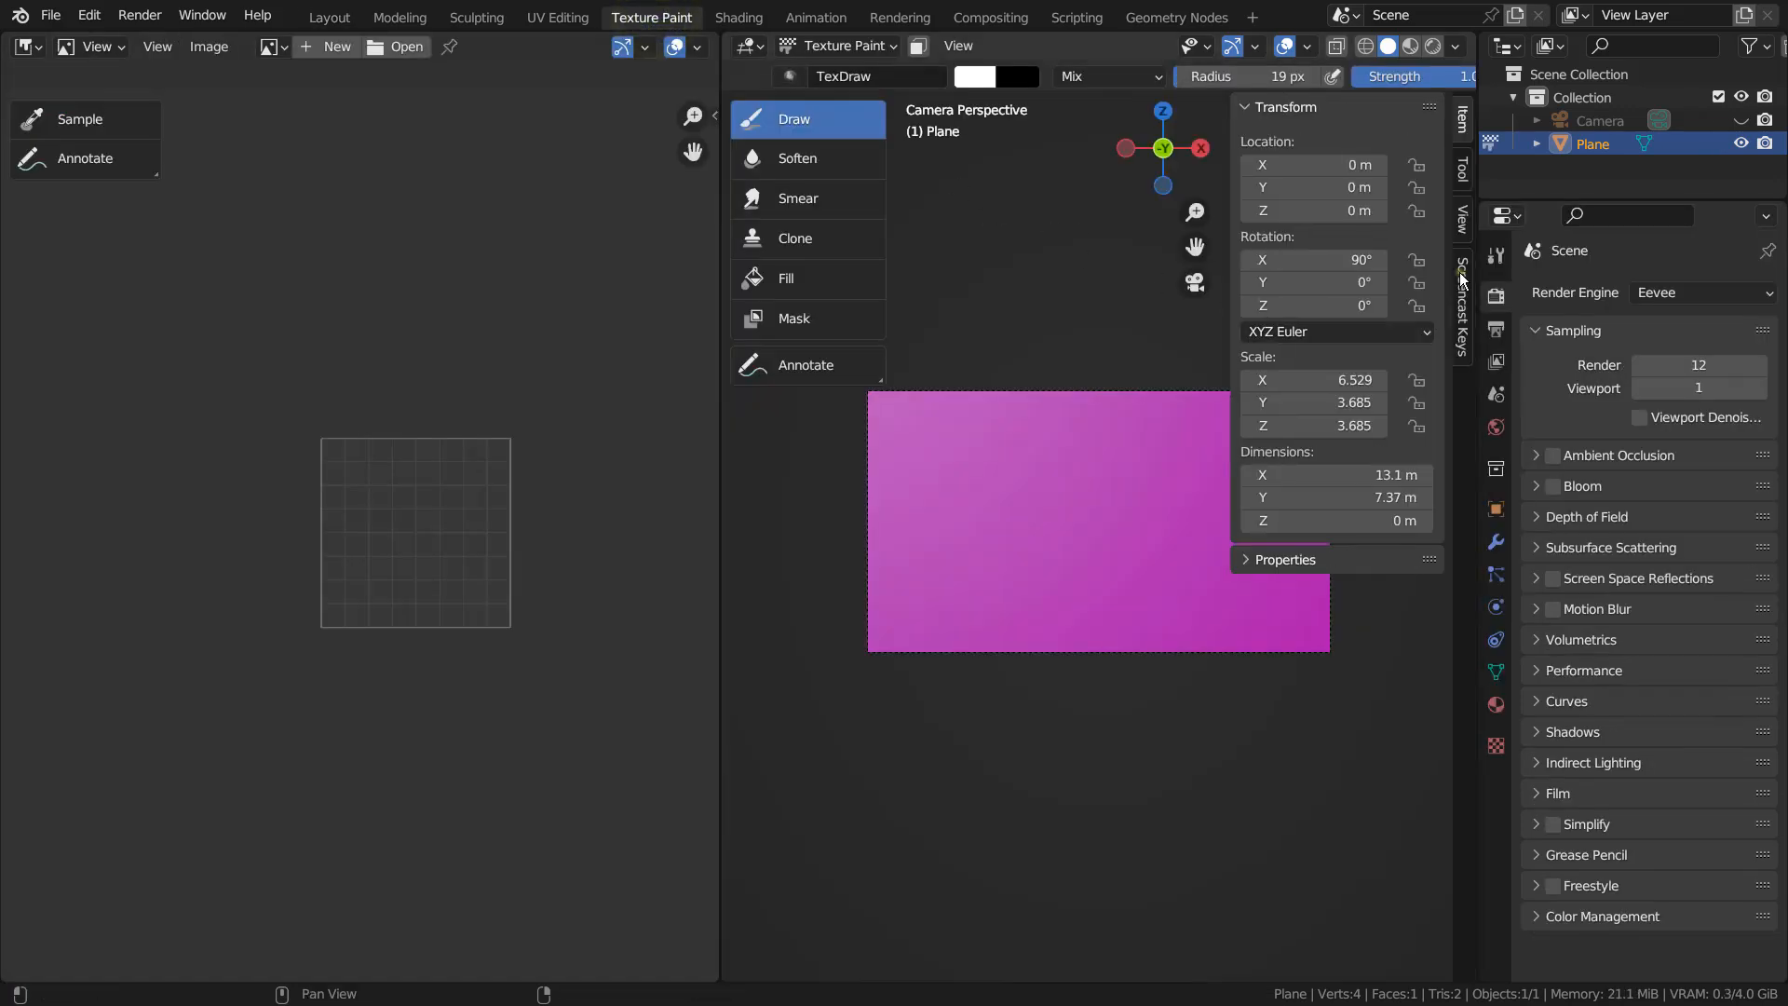
{"action": "left_click", "coordinate": [1460, 279]}
{"action": "left_click", "coordinate": [1263, 107]}
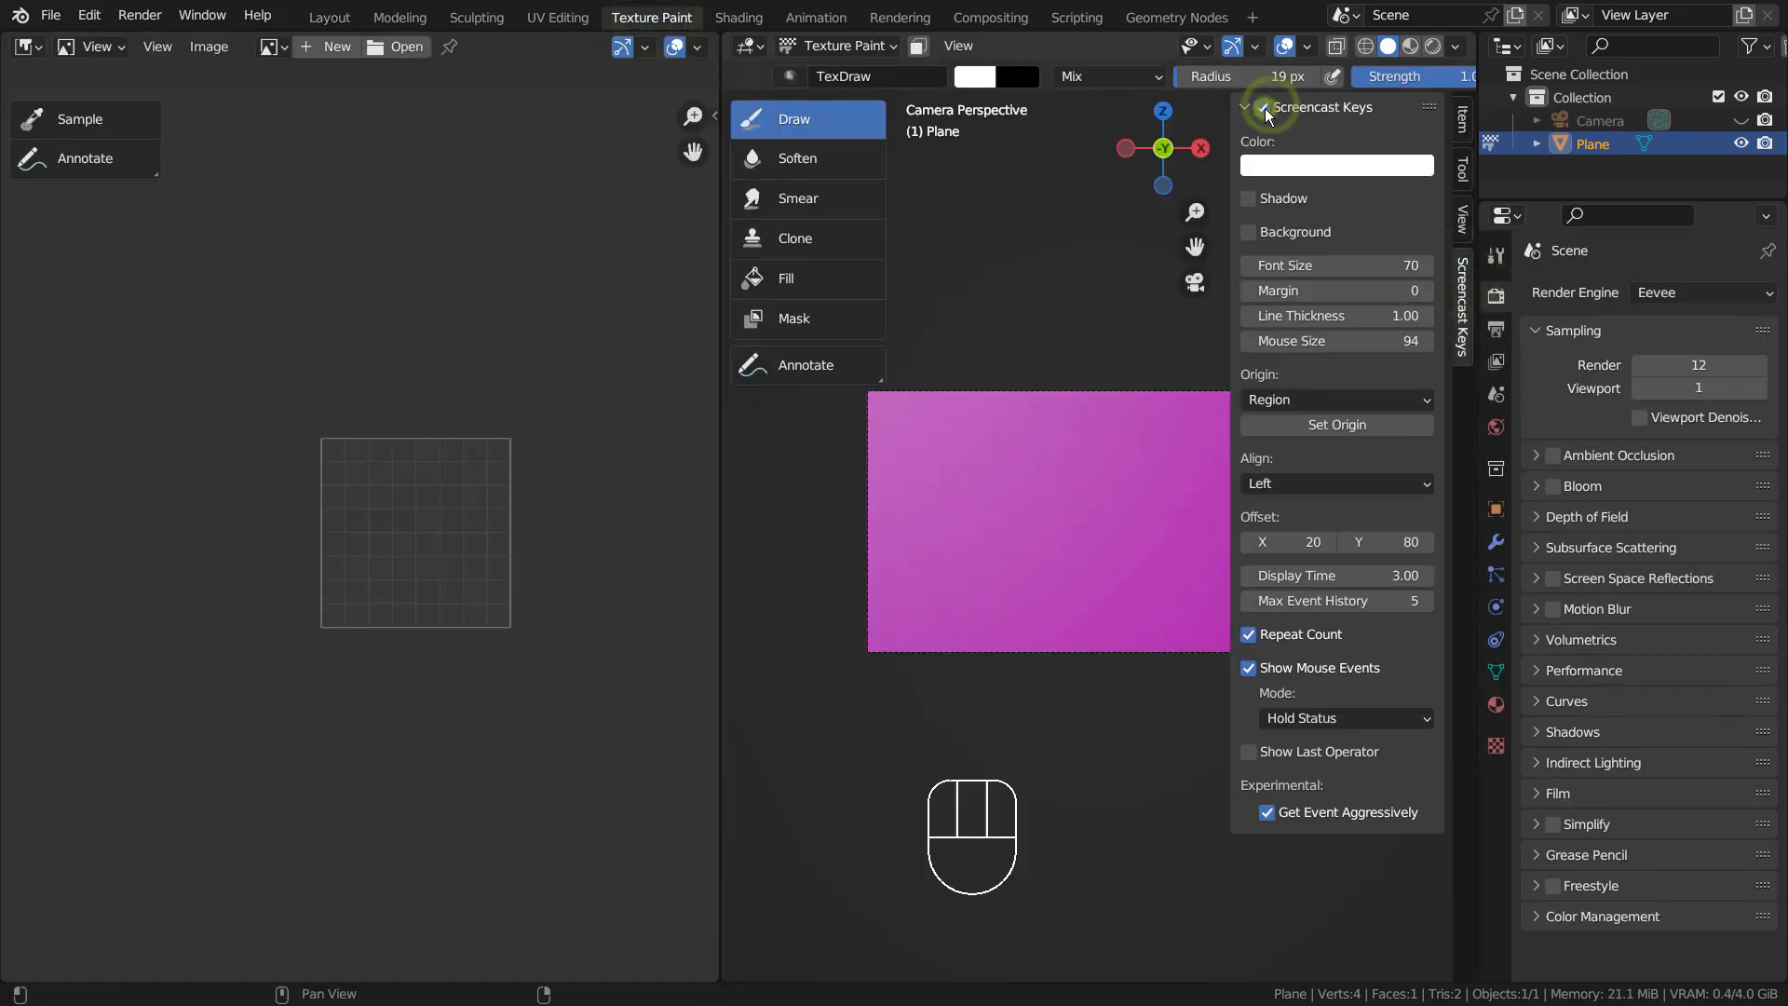
{"action": "left_click", "coordinate": [1459, 128]}
{"action": "key", "text": "n"}
Step: Add a Base Color texture slot to the plane with the default image settings
{"action": "left_click", "coordinate": [1494, 252]}
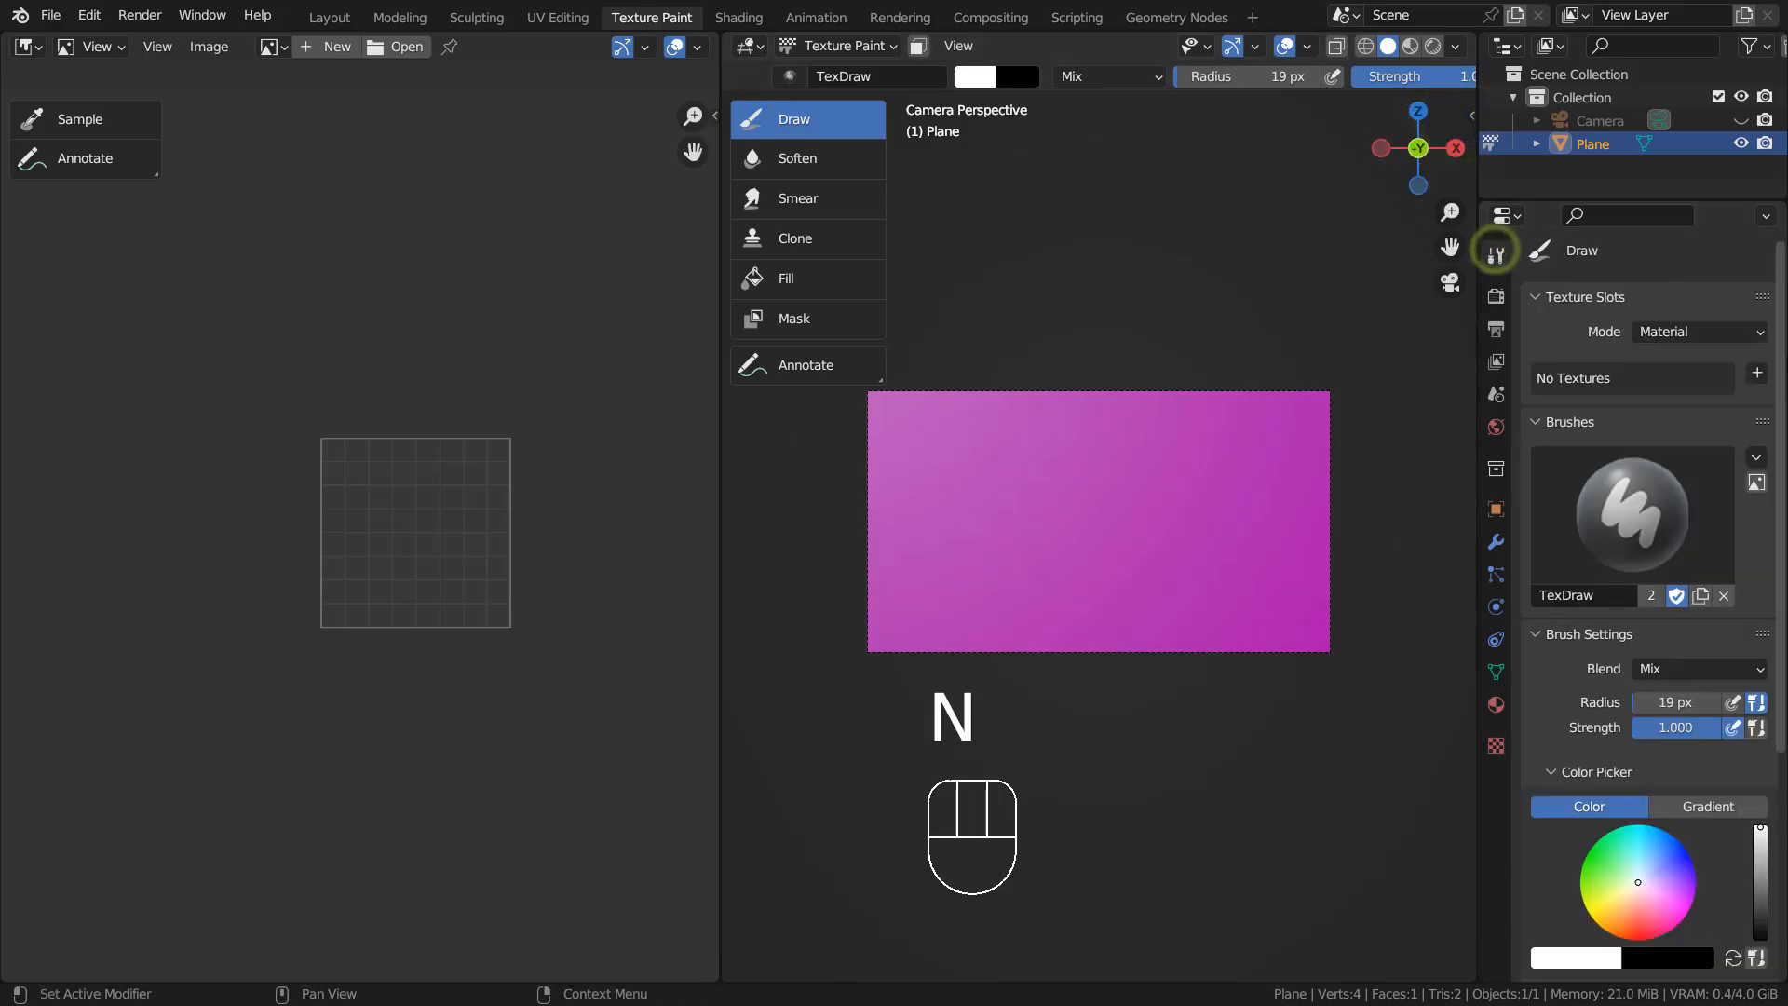
{"action": "left_click", "coordinate": [1756, 373]}
{"action": "left_click", "coordinate": [1754, 376]}
{"action": "left_click", "coordinate": [1756, 375]}
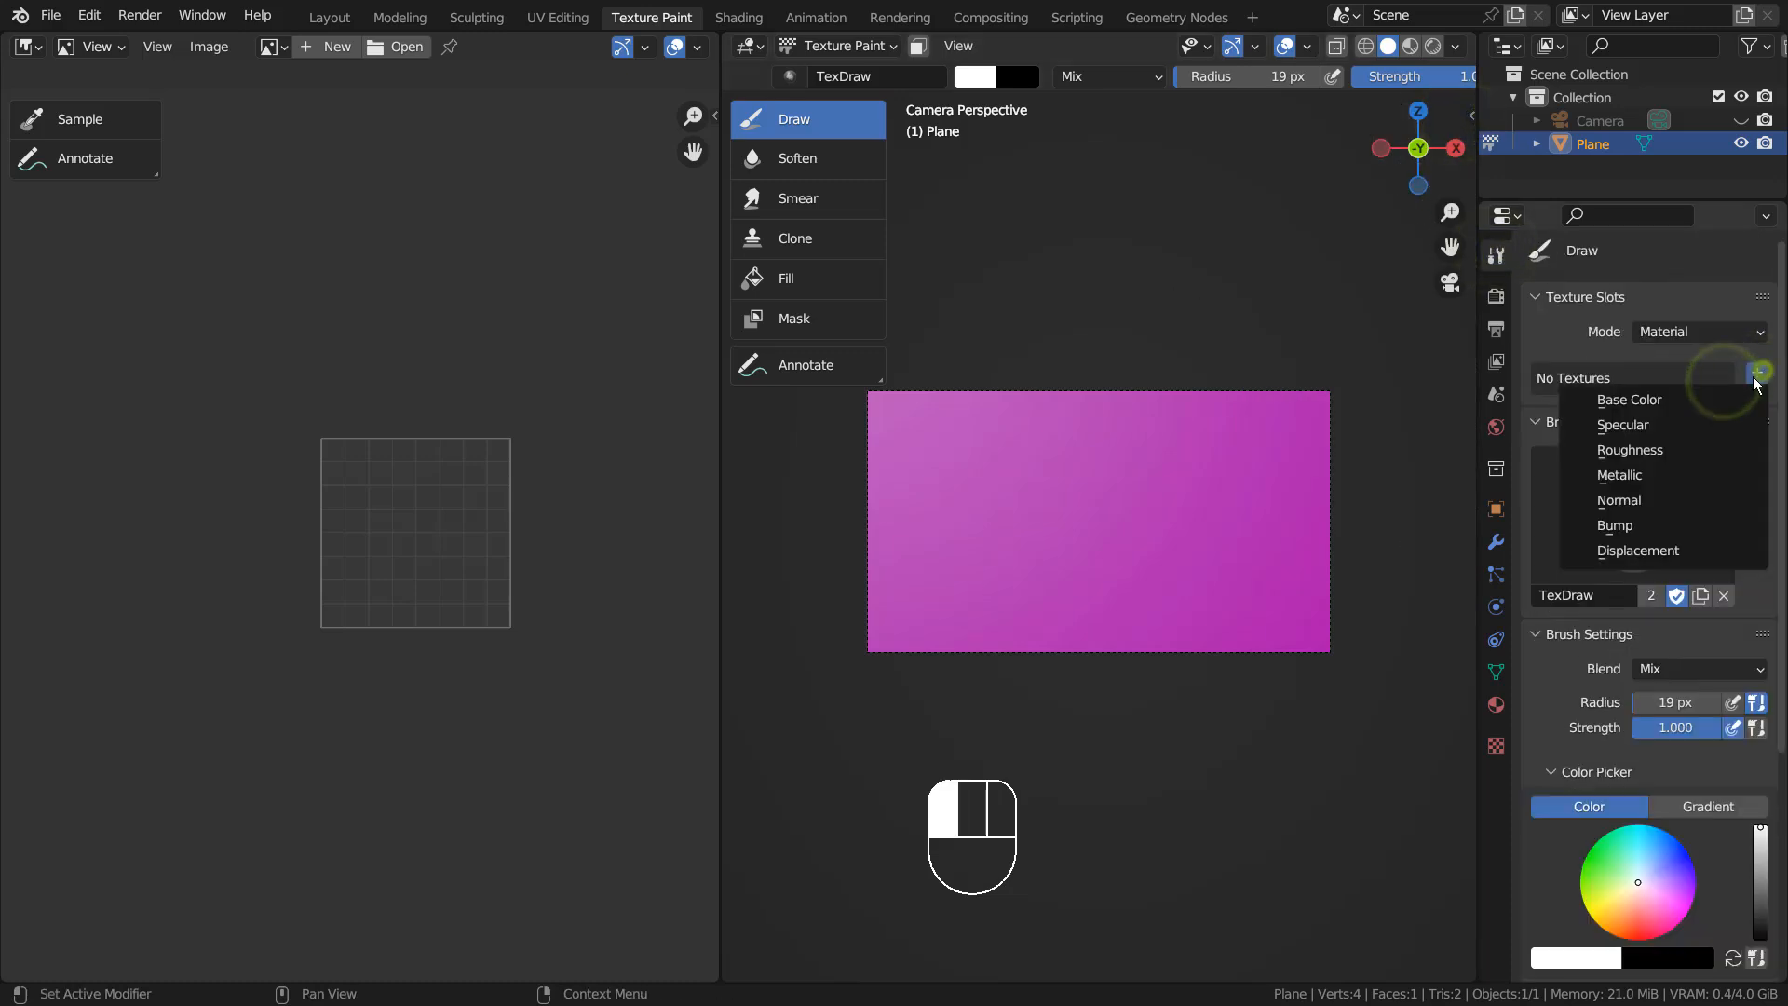
{"action": "left_click", "coordinate": [1630, 399]}
{"action": "left_click", "coordinate": [1632, 637]}
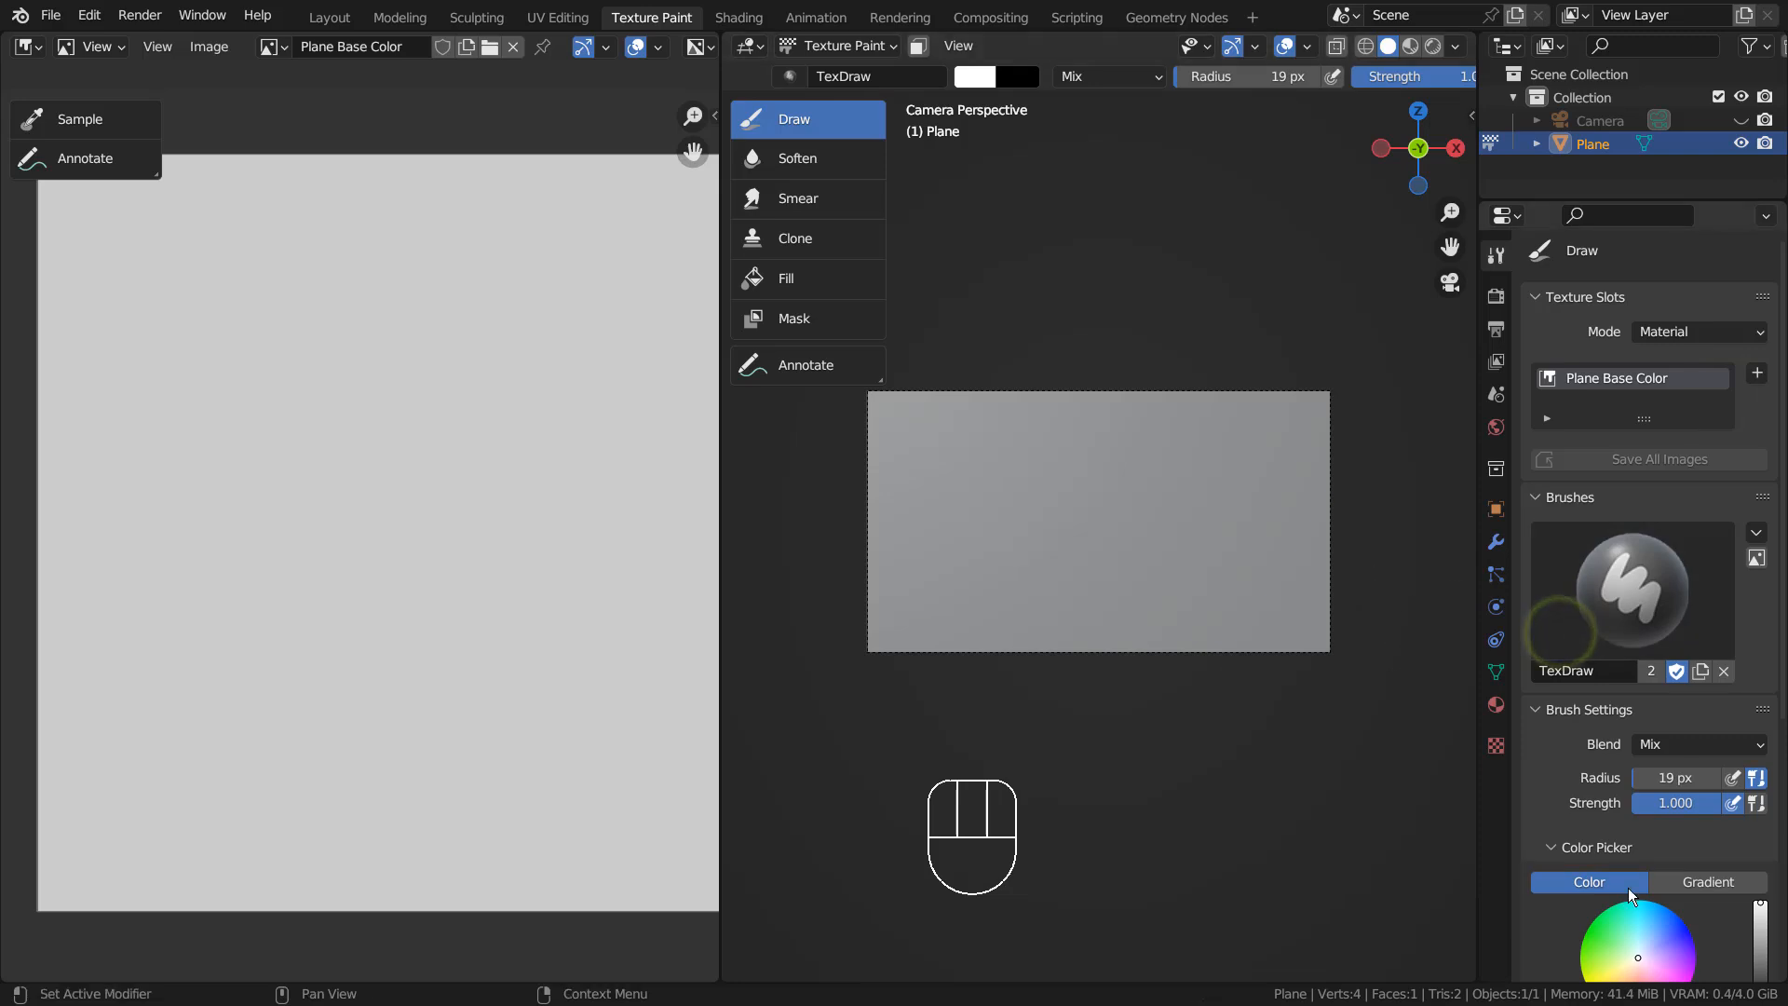
Step: Choose a mint green brush colour and reduce the brush radius to 2 px
{"action": "left_click", "coordinate": [1623, 941]}
{"action": "key", "text": "["}
{"action": "key", "text": "["}
{"action": "key", "text": "["}
{"action": "key", "text": "["}
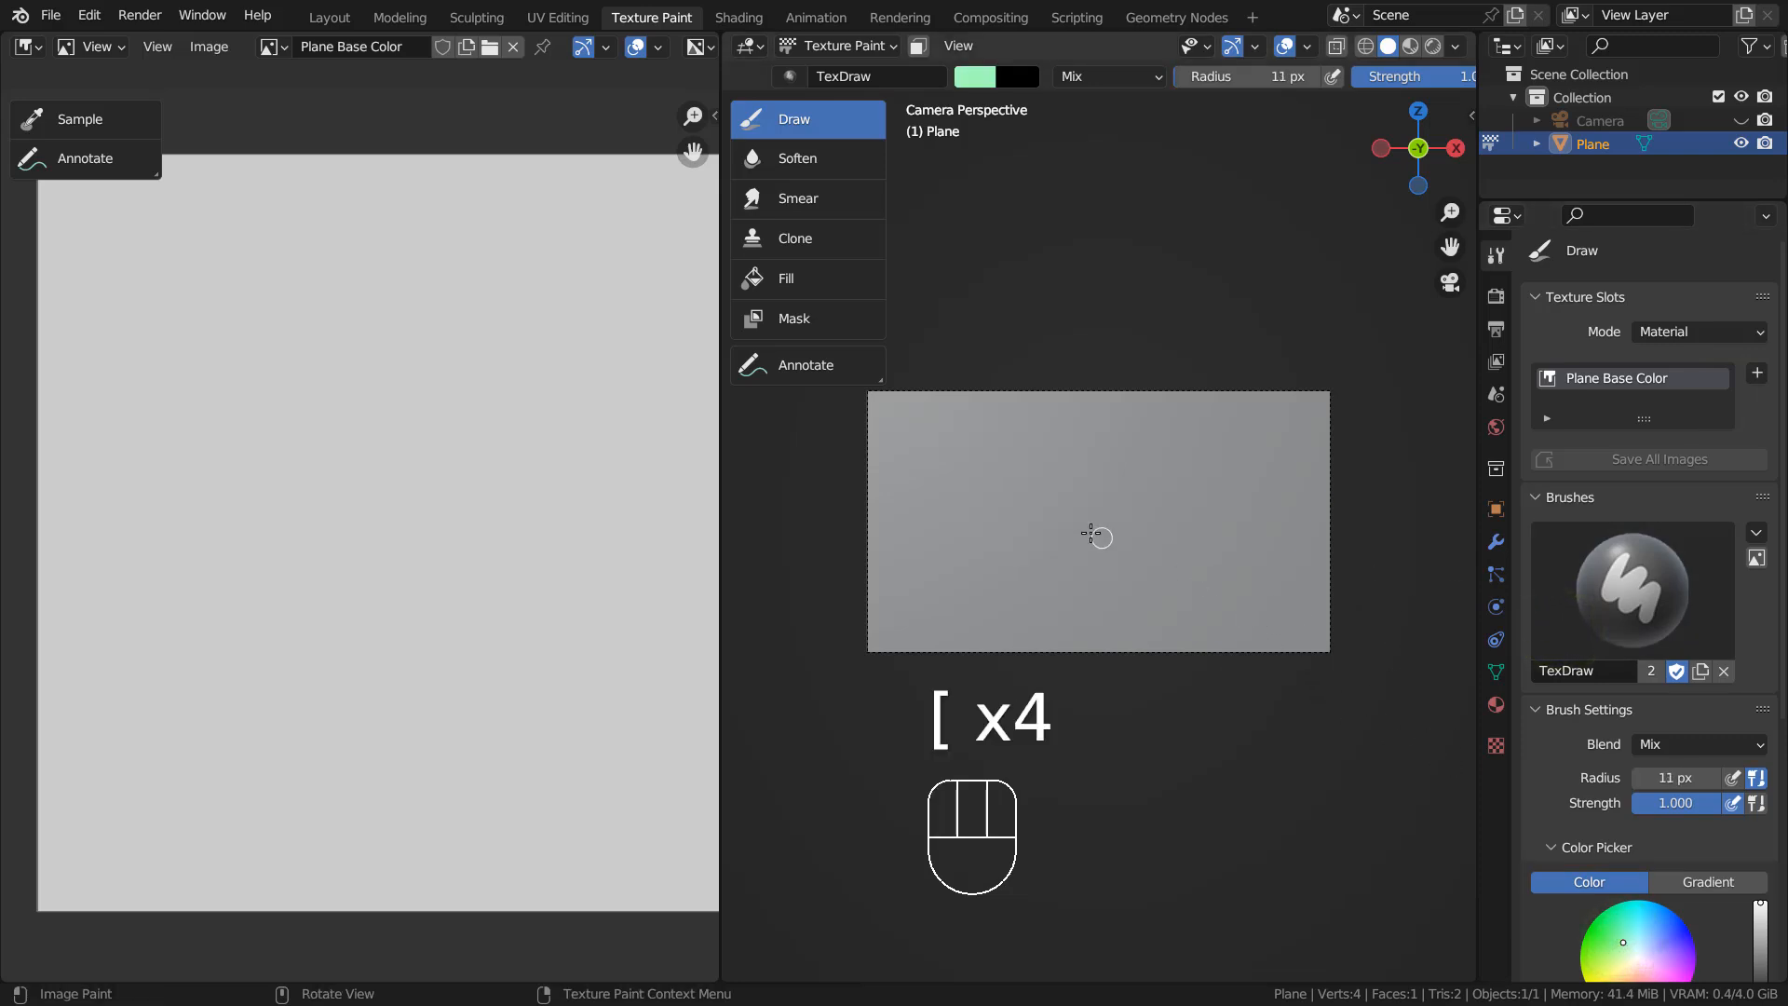
{"action": "key", "text": "["}
{"action": "key", "text": "["}
{"action": "key", "text": "["}
{"action": "key", "text": "["}
{"action": "key", "text": "["}
{"action": "key", "text": "["}
{"action": "key", "text": "["}
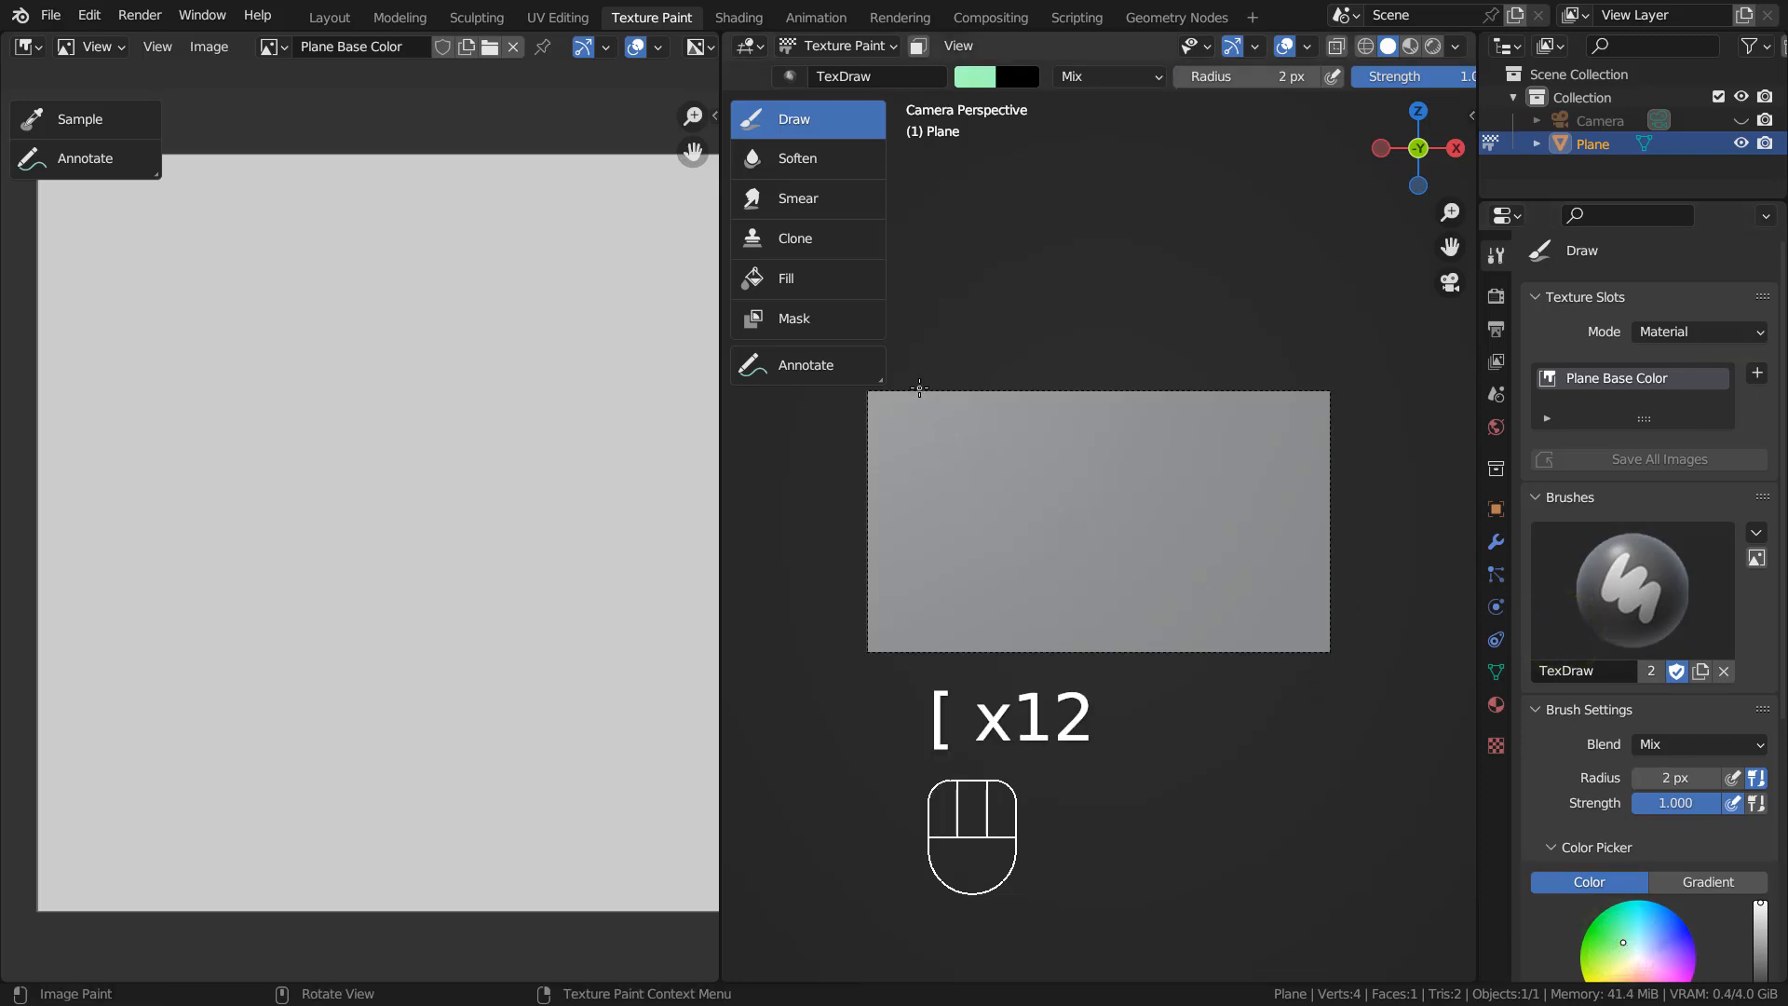
Step: Paint six thin mint green lines running diagonally down across the plane, spaced from corner to corner
{"action": "left_click_drag", "start_coordinate": [911, 379], "coordinate": [1710, 654]}
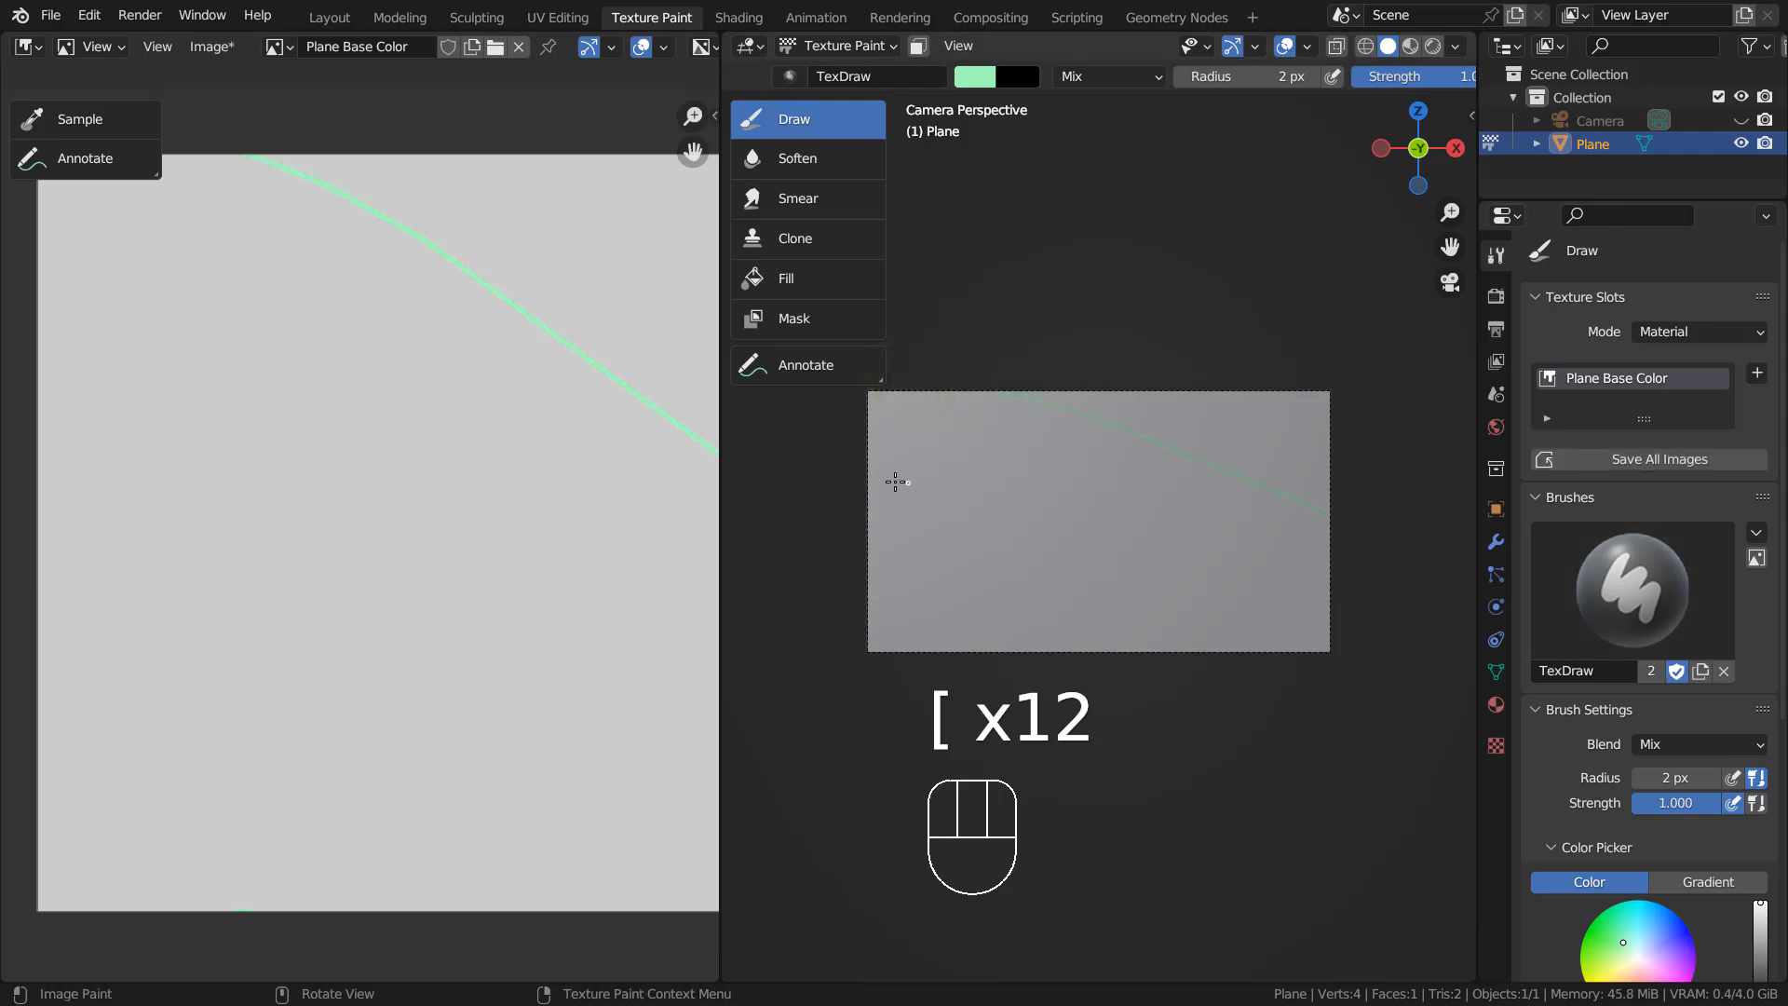
{"action": "left_click_drag", "start_coordinate": [872, 494], "coordinate": [1159, 652]}
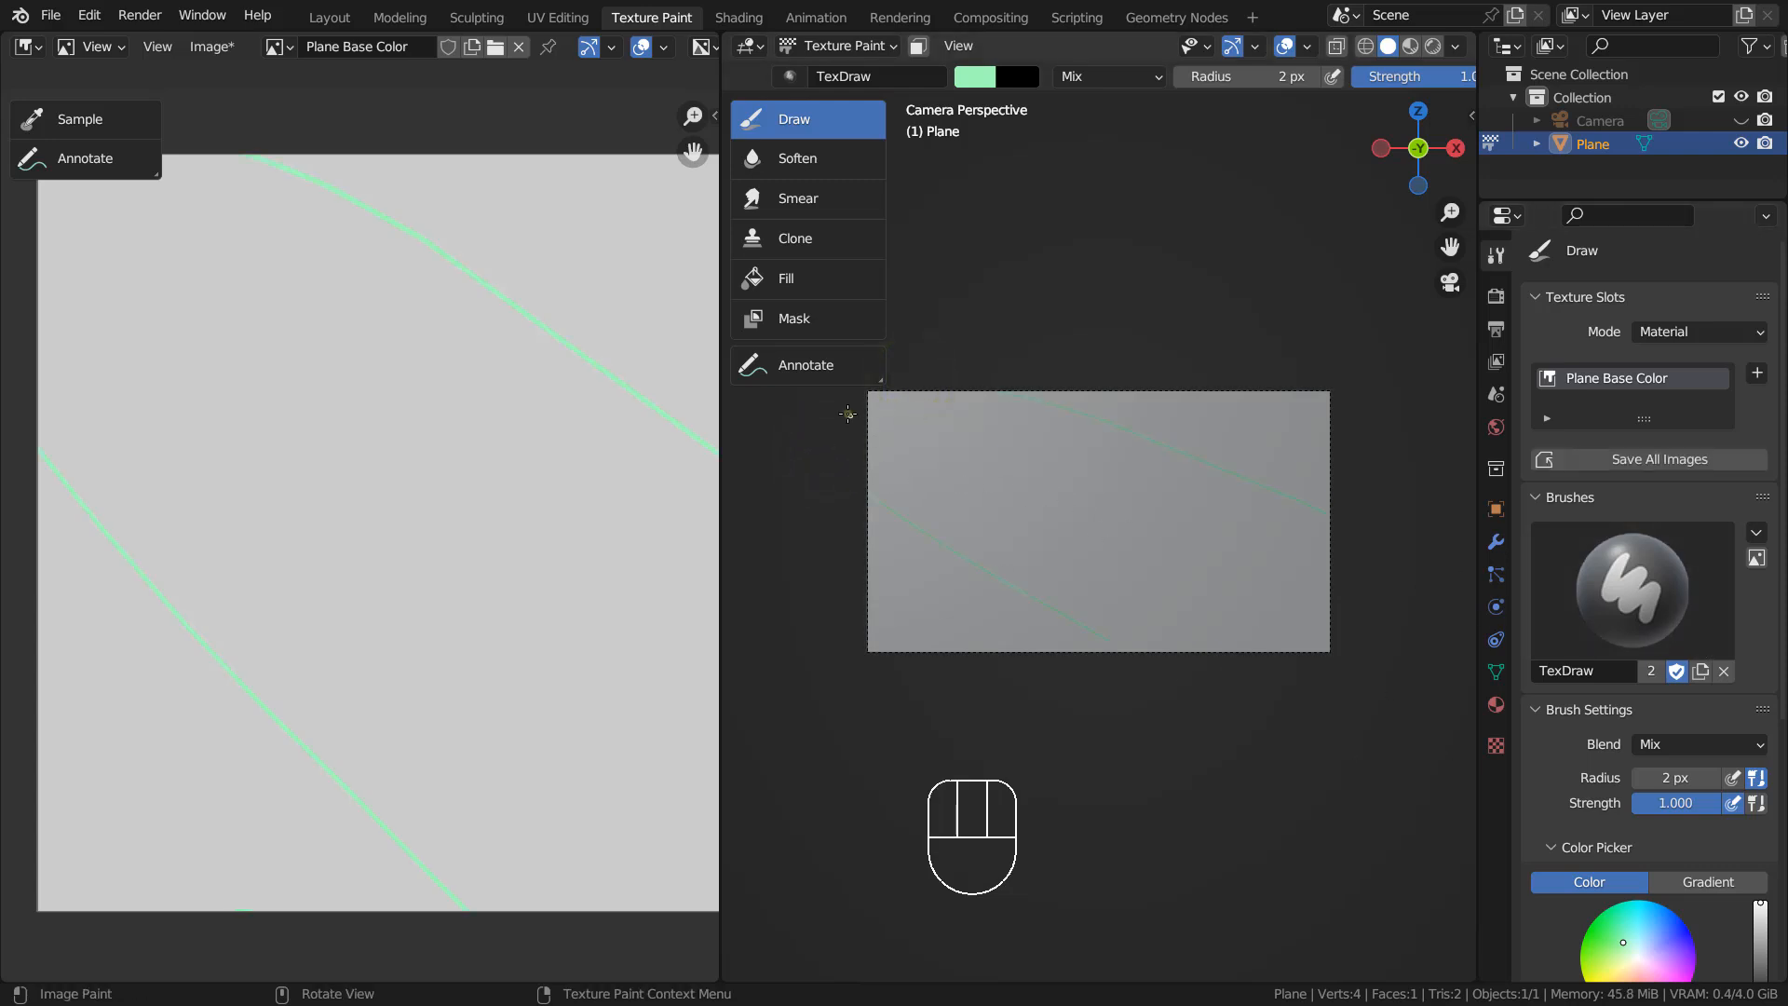
{"action": "left_click_drag", "start_coordinate": [847, 413], "coordinate": [1387, 715]}
{"action": "left_click_drag", "start_coordinate": [788, 548], "coordinate": [1218, 734]}
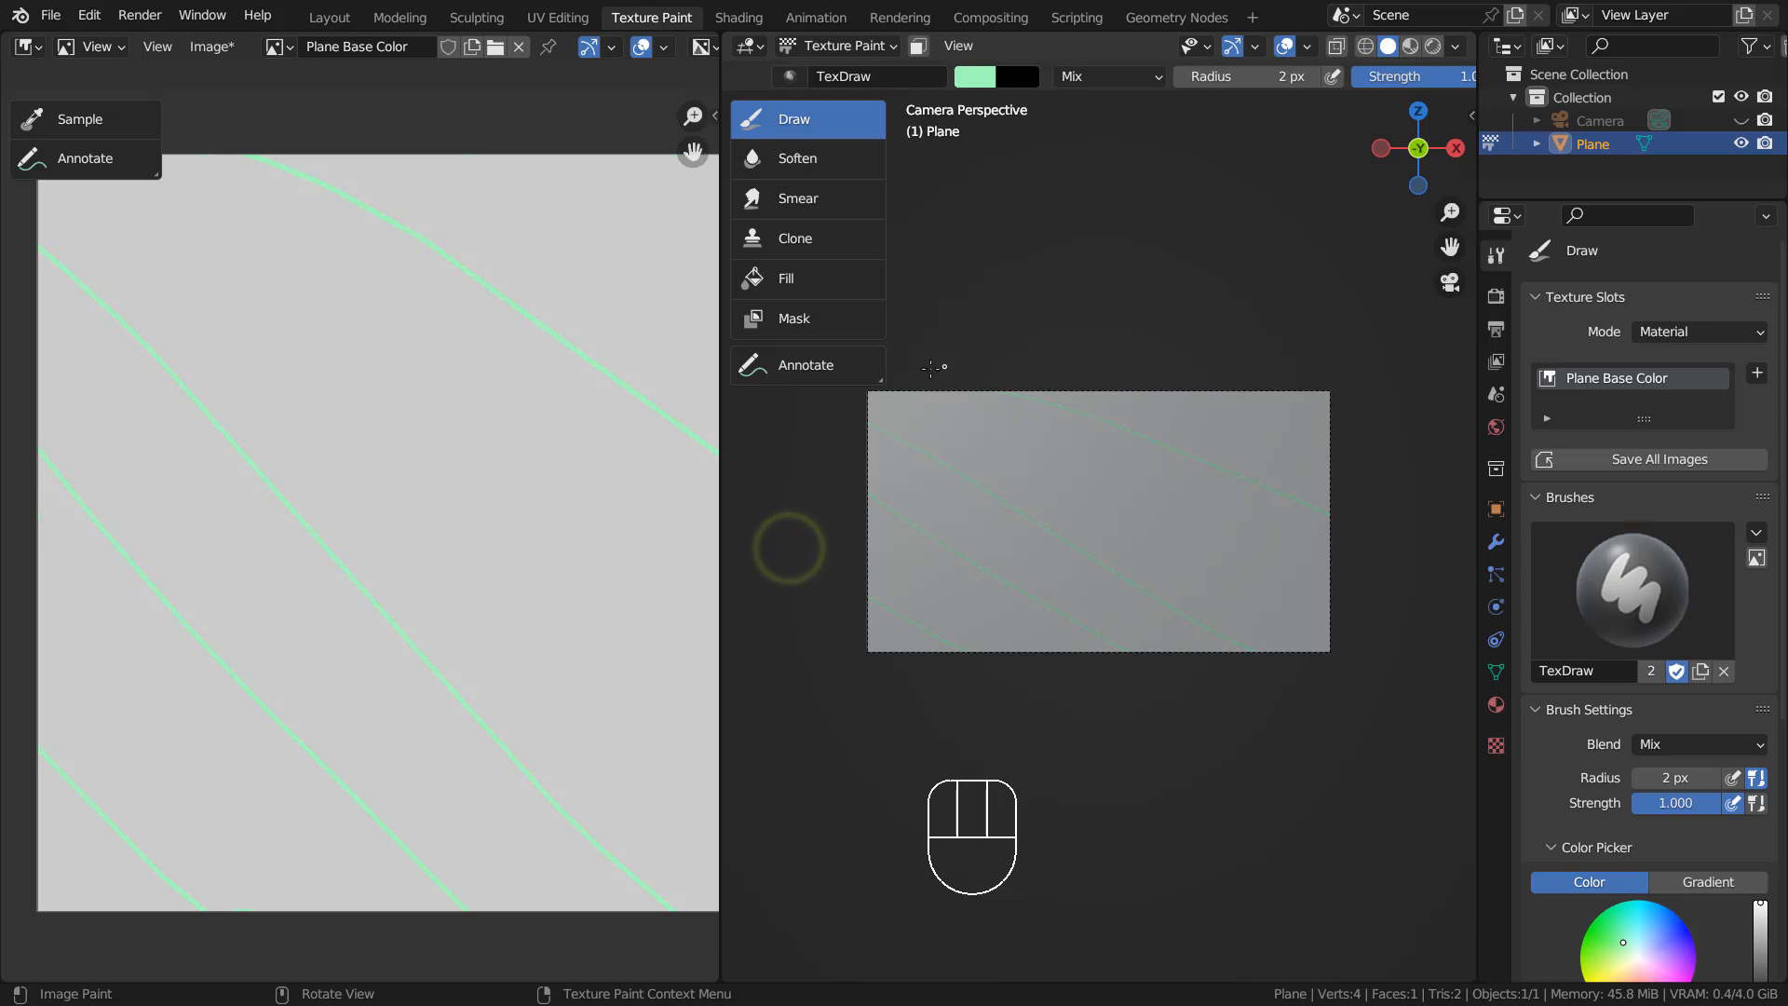
{"action": "mouse_move", "coordinate": [912, 381]}
{"action": "left_mouse_down"}
{"action": "mouse_move", "coordinate": [1098, 508]}
{"action": "mouse_move", "coordinate": [1426, 678]}
{"action": "left_mouse_up"}
{"action": "left_click_drag", "start_coordinate": [1127, 332], "coordinate": [1407, 482]}
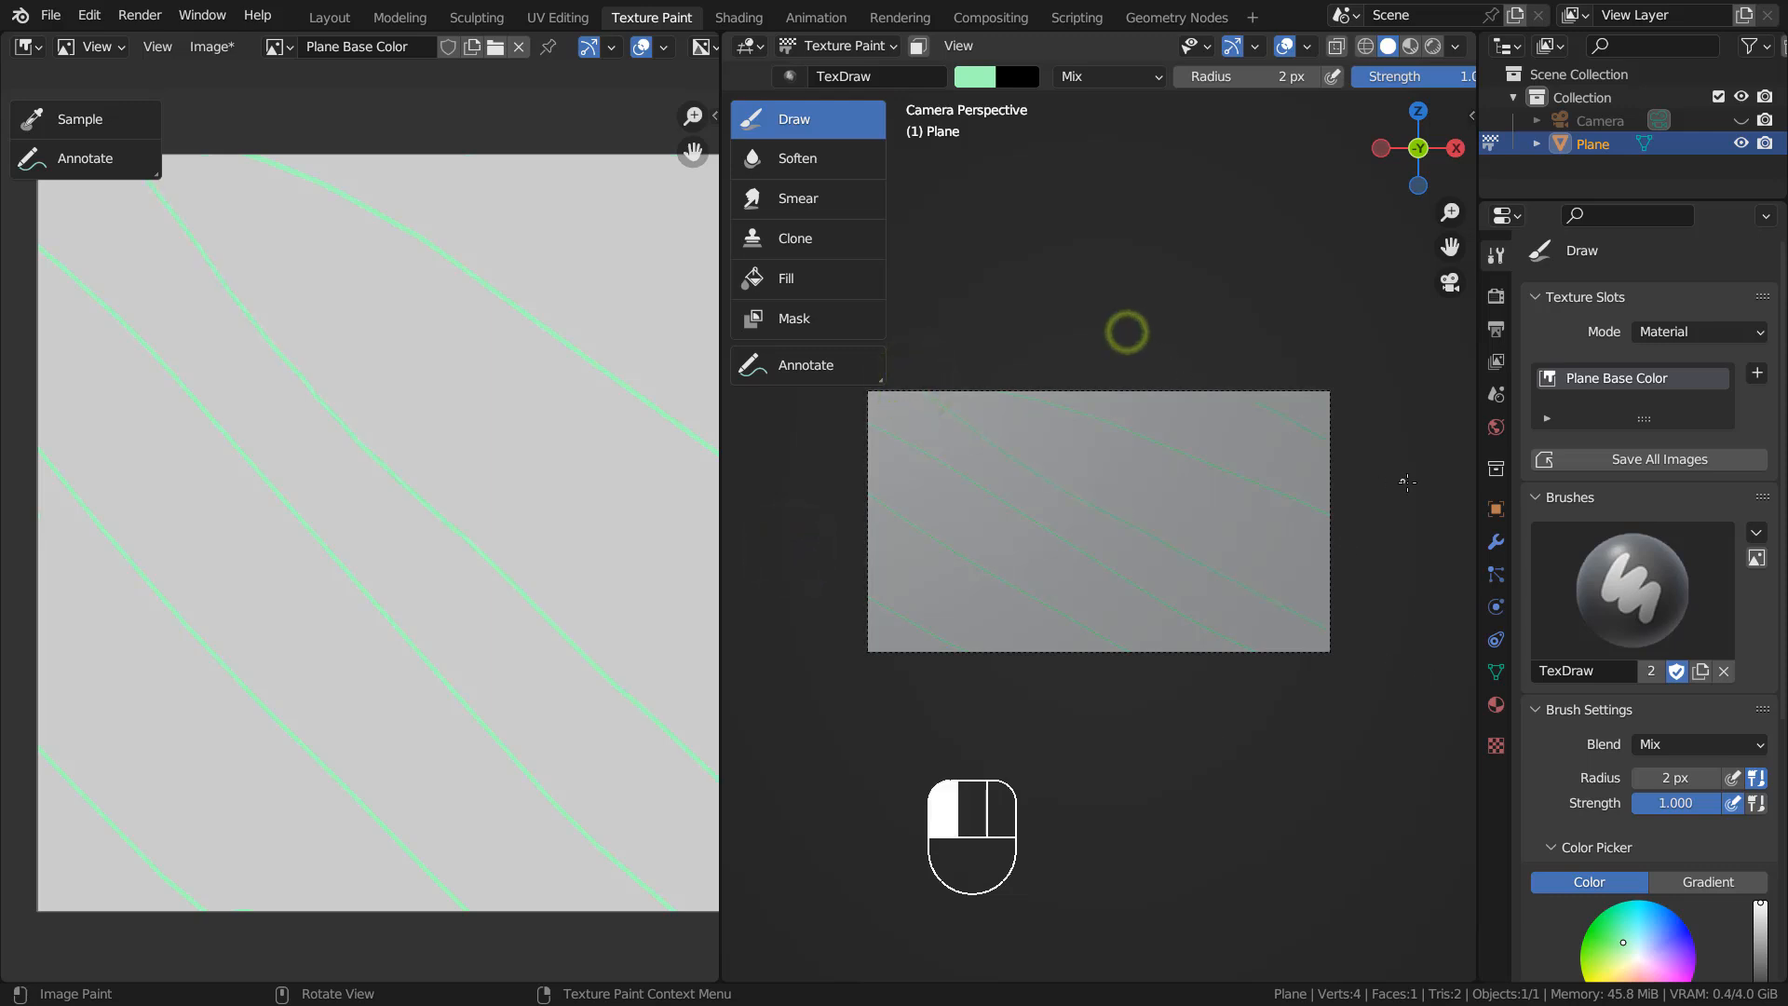
Step: Change the brush colour to light blue and paint five diagonal lines across the plane
{"action": "left_click", "coordinate": [1653, 914]}
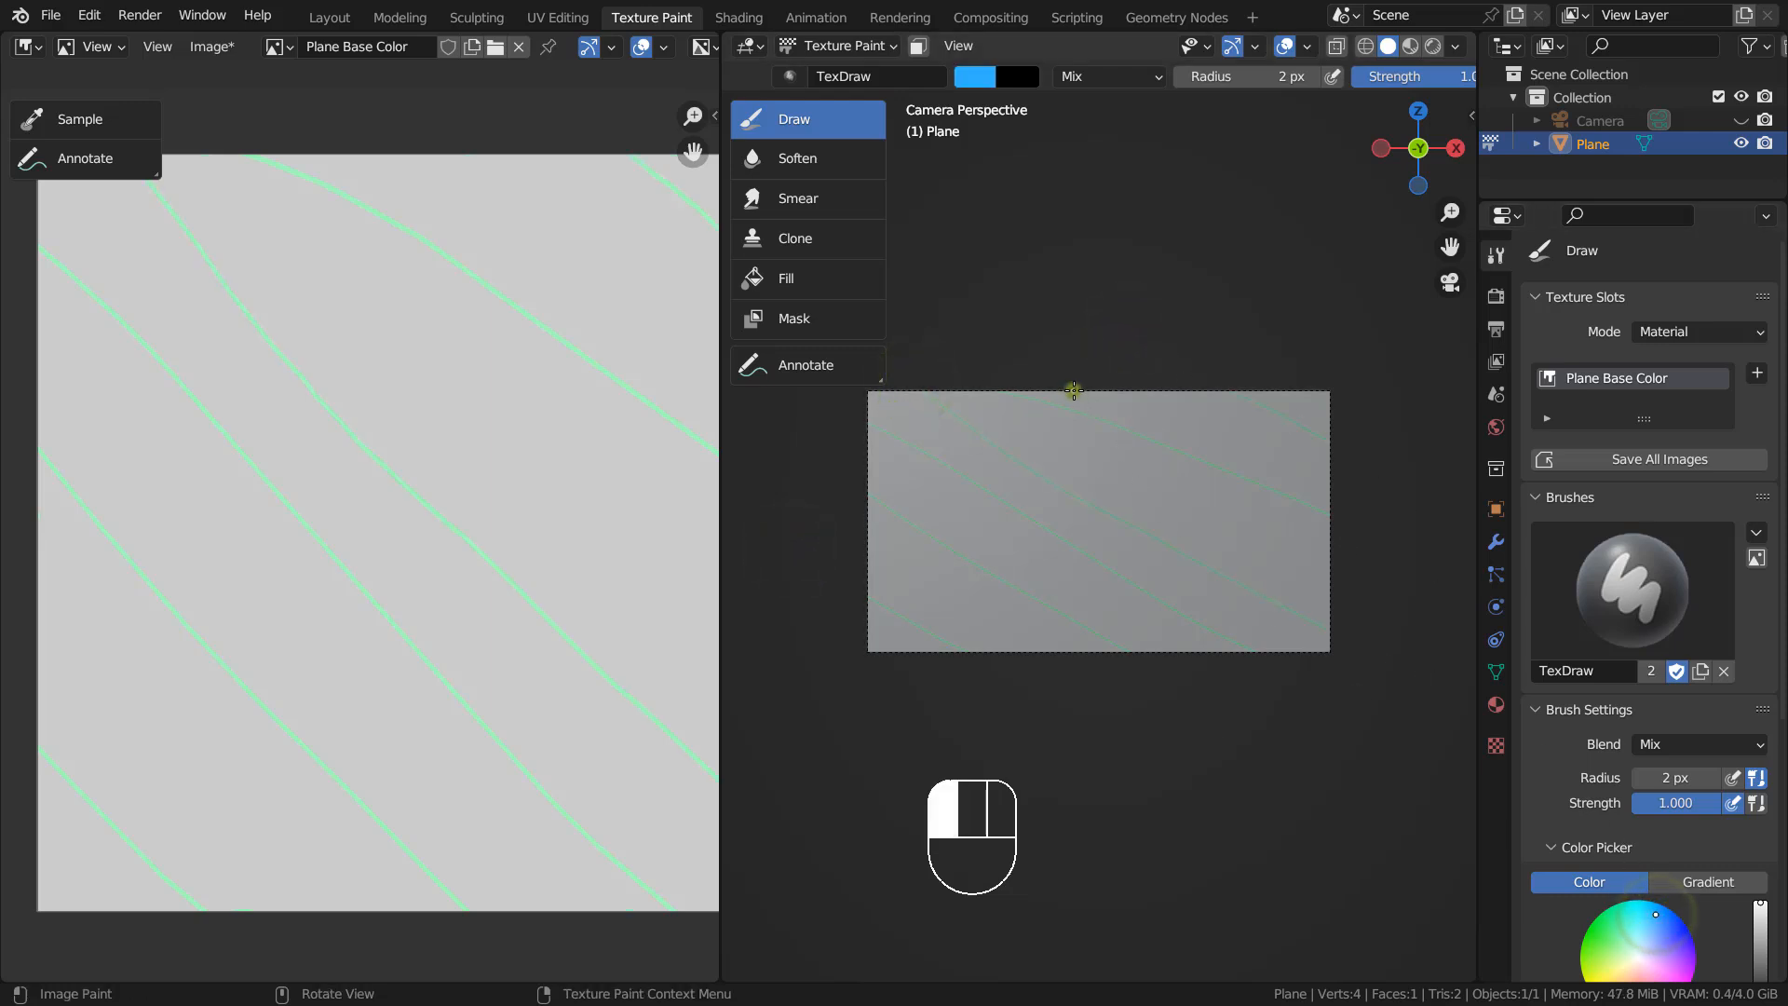
{"action": "left_click_drag", "start_coordinate": [1073, 390], "coordinate": [1289, 550]}
{"action": "left_click_drag", "start_coordinate": [912, 368], "coordinate": [1341, 626]}
{"action": "left_click_drag", "start_coordinate": [818, 466], "coordinate": [1252, 764]}
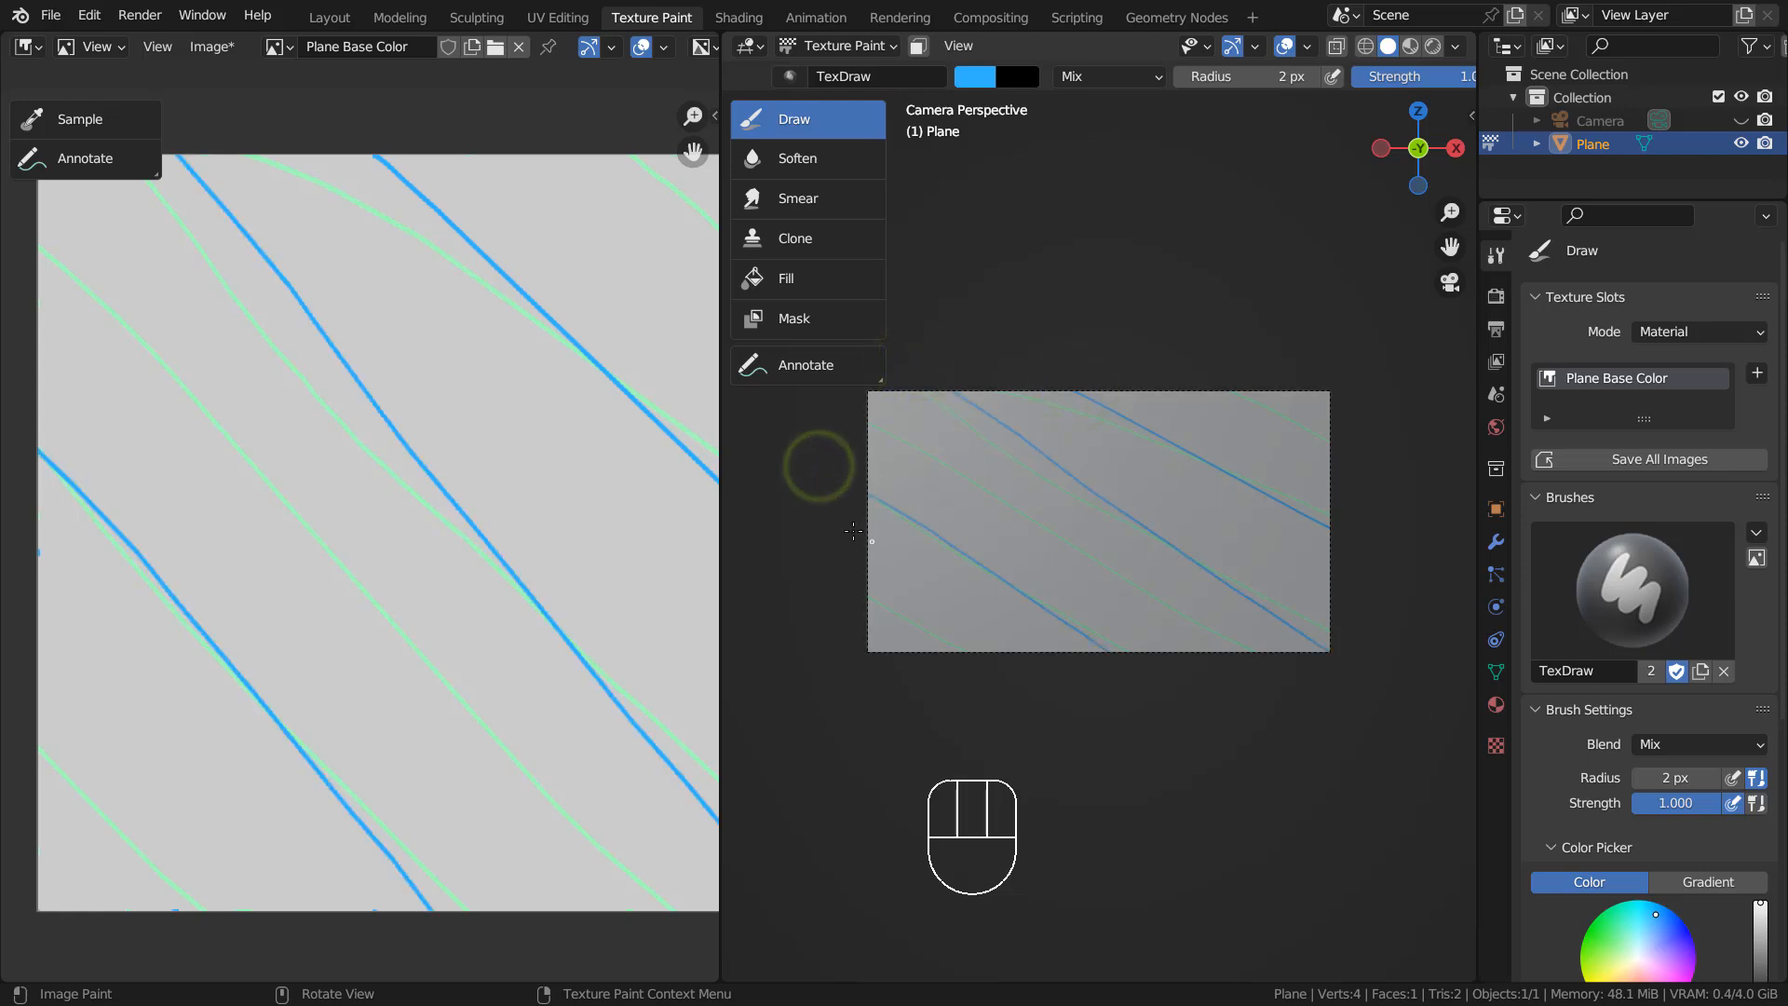
{"action": "left_click_drag", "start_coordinate": [846, 527], "coordinate": [1080, 724]}
{"action": "left_click_drag", "start_coordinate": [806, 428], "coordinate": [1374, 765]}
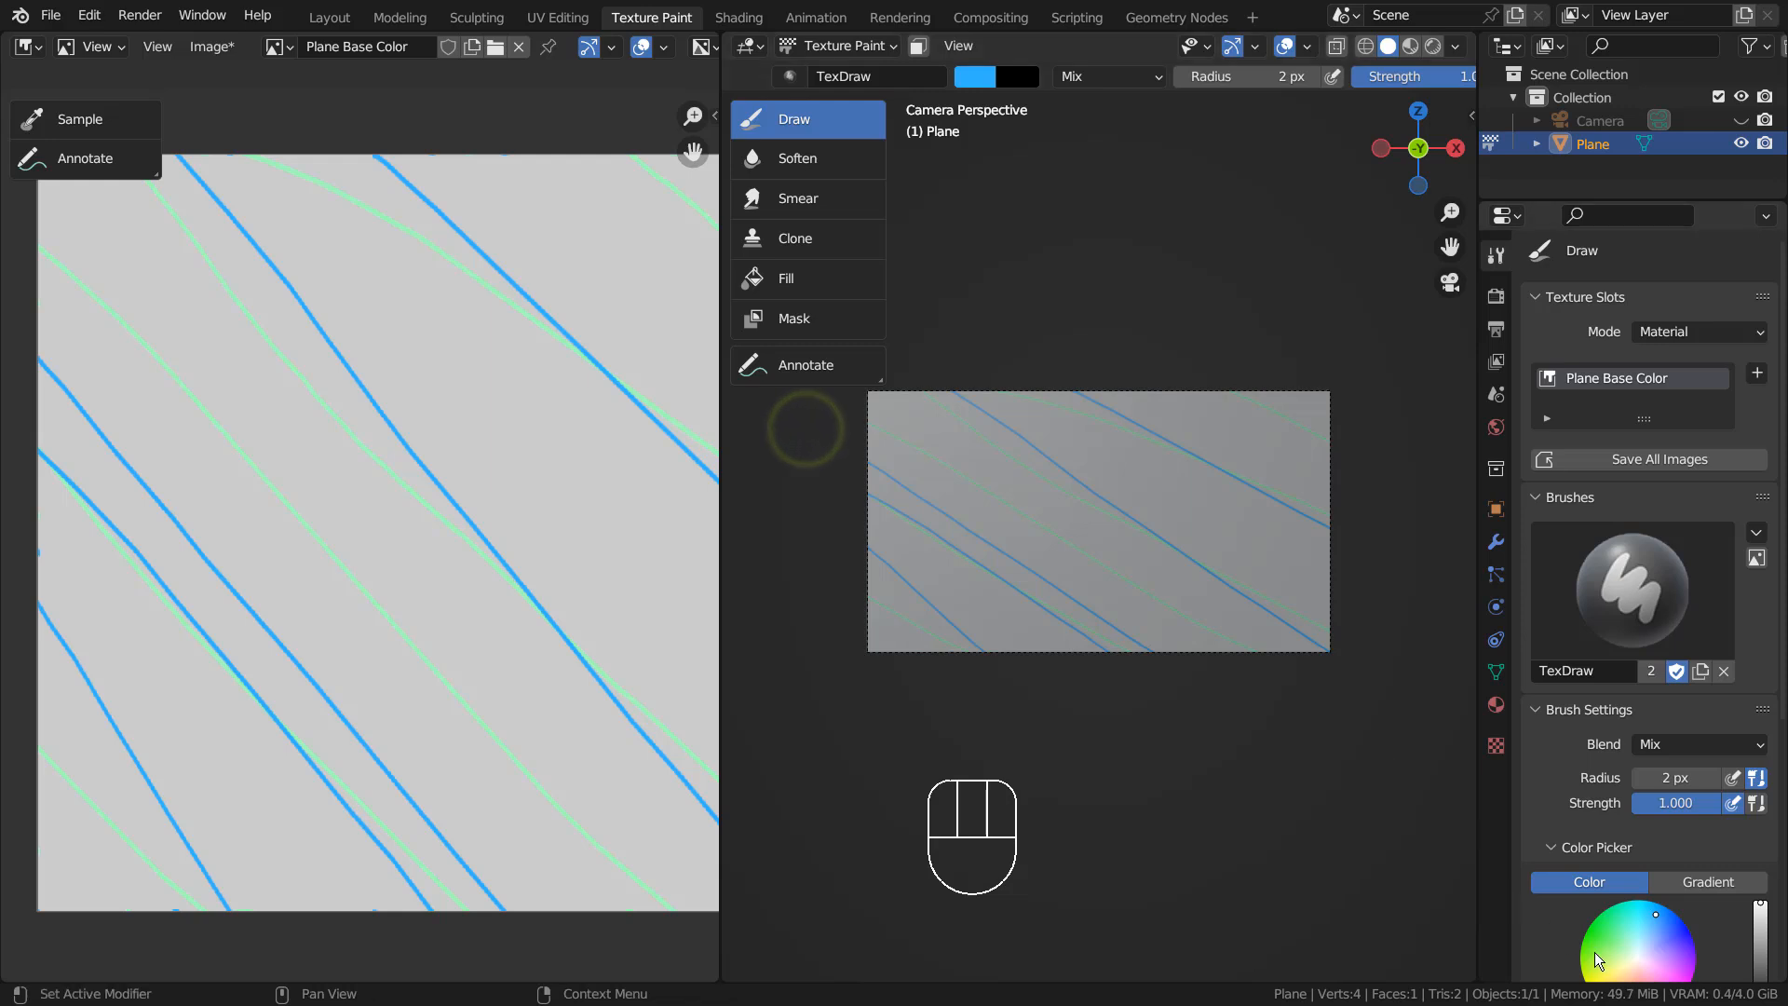
Step: Paint one bright green diagonal line near the plane's upper right corner and several light purple ones across the whole plane
{"action": "left_click", "coordinate": [1600, 948]}
{"action": "left_click_drag", "start_coordinate": [1106, 349], "coordinate": [1341, 492]}
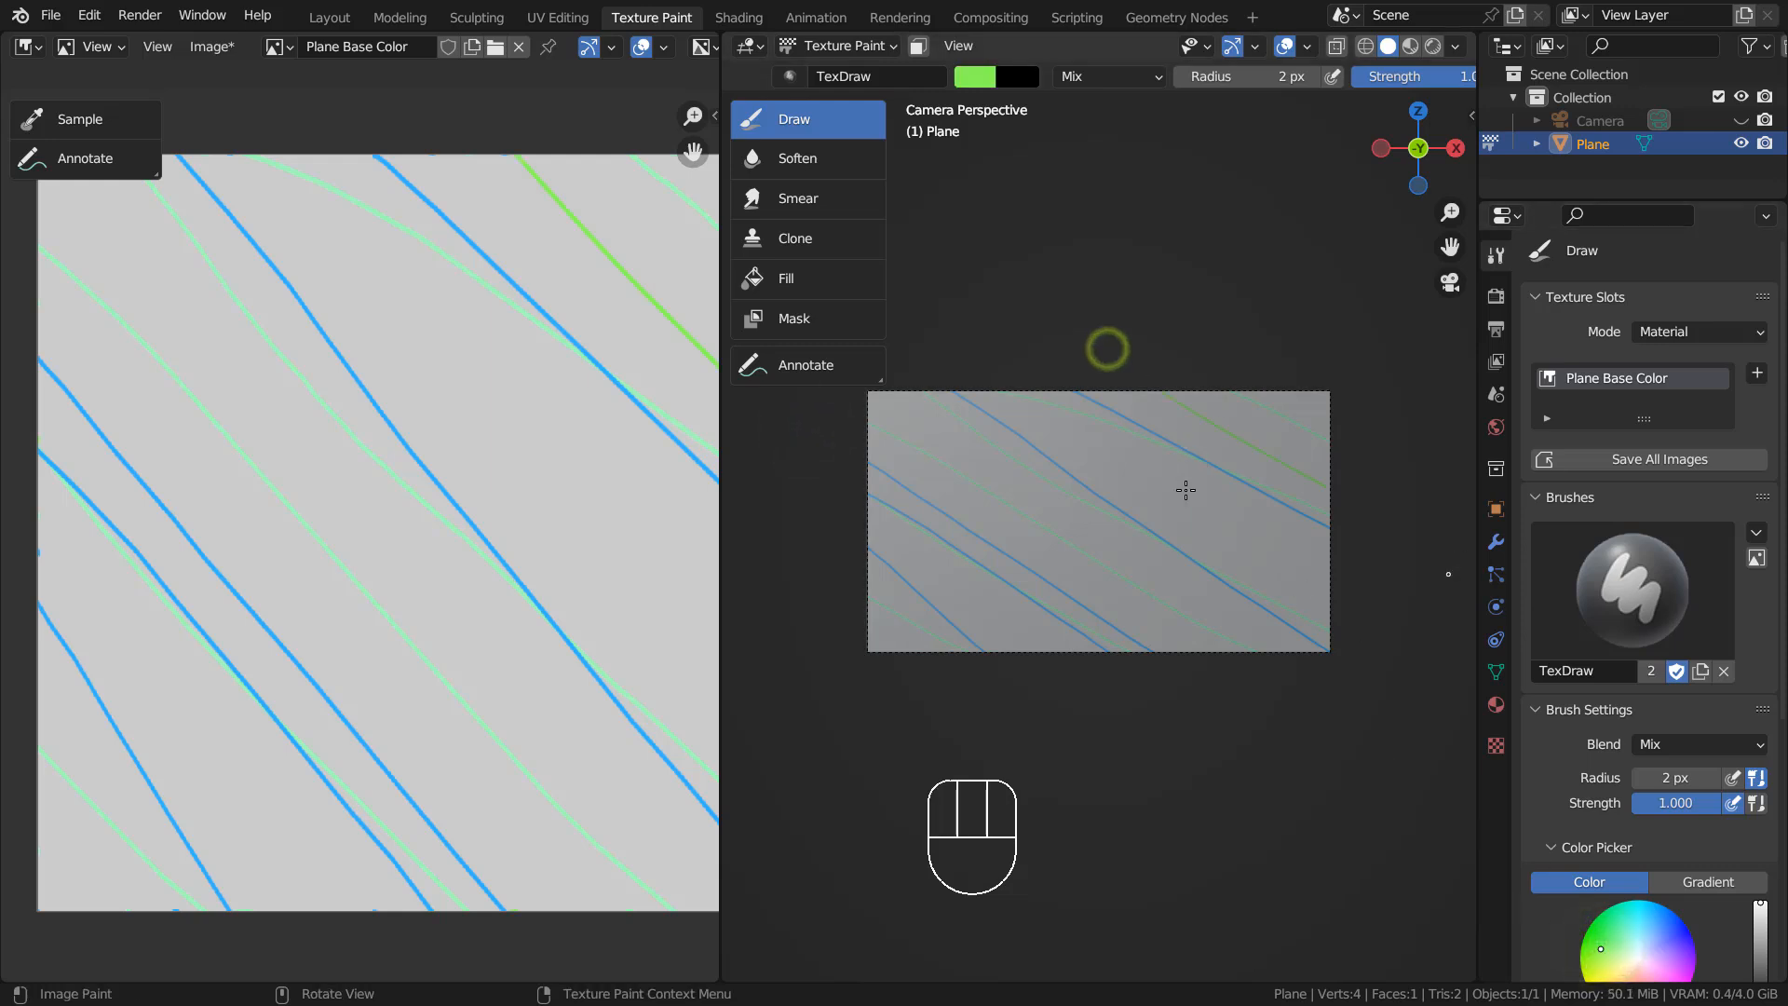
{"action": "left_click", "coordinate": [1669, 961]}
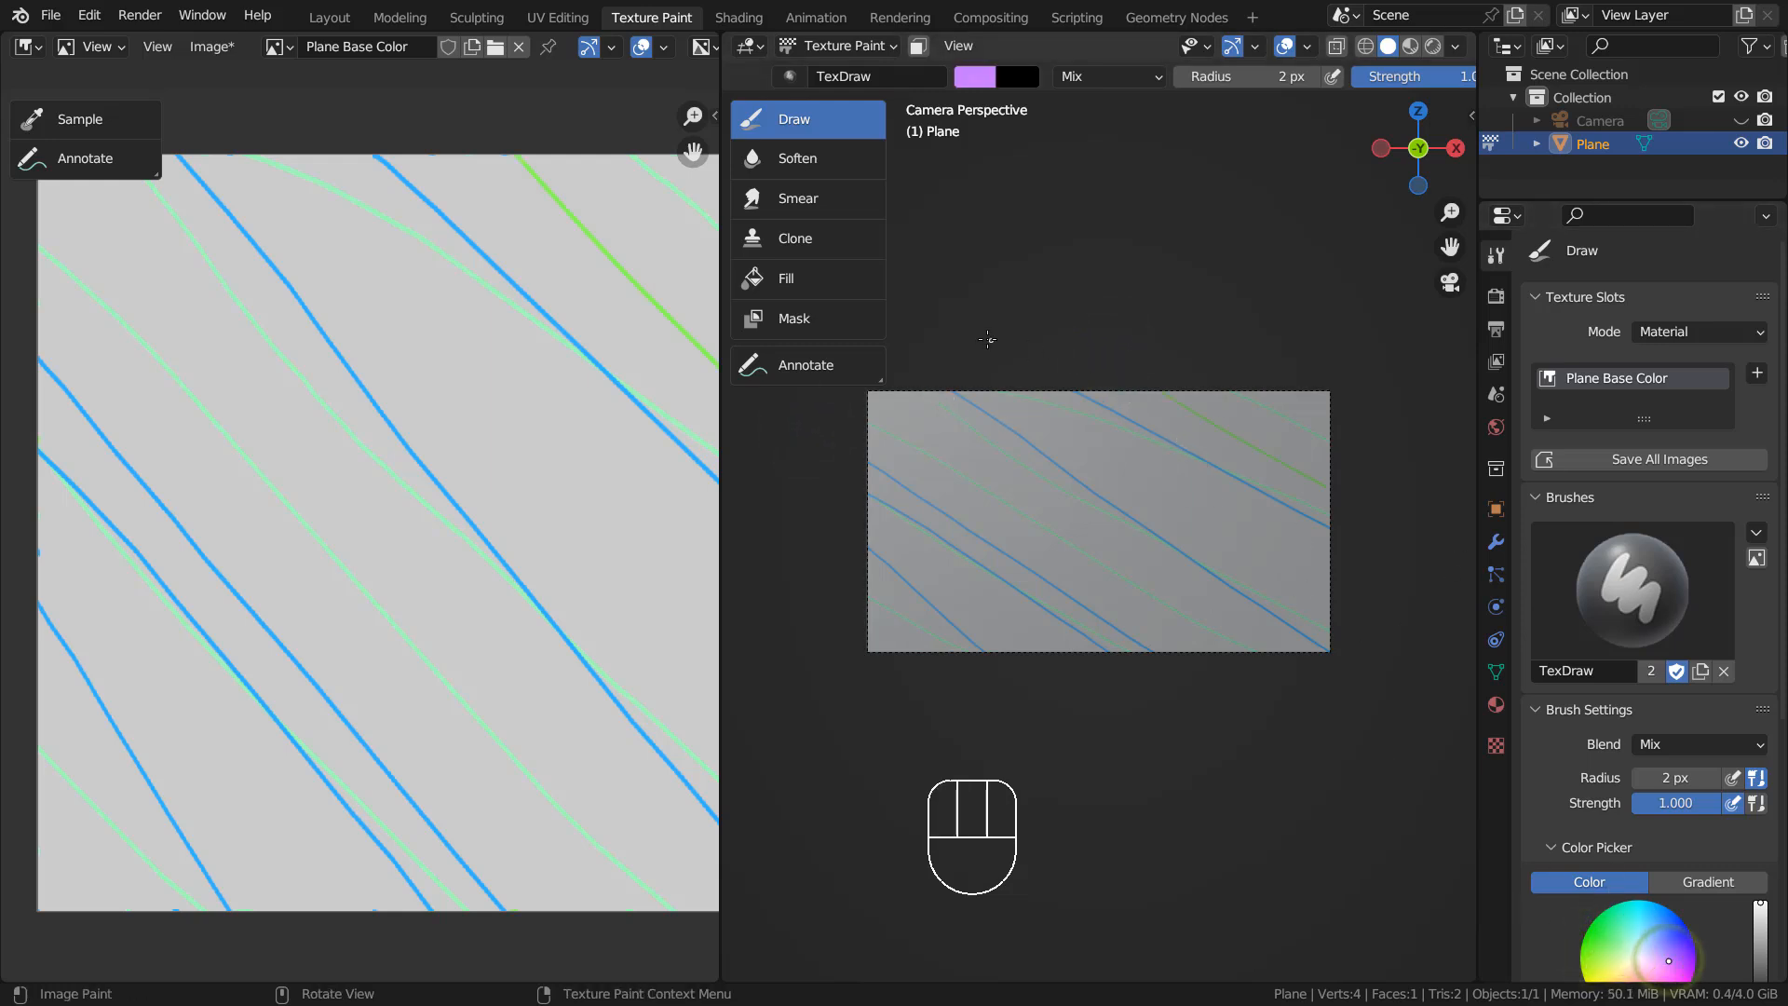
{"action": "left_click_drag", "start_coordinate": [988, 339], "coordinate": [1569, 658]}
{"action": "left_click_drag", "start_coordinate": [926, 343], "coordinate": [1387, 638]}
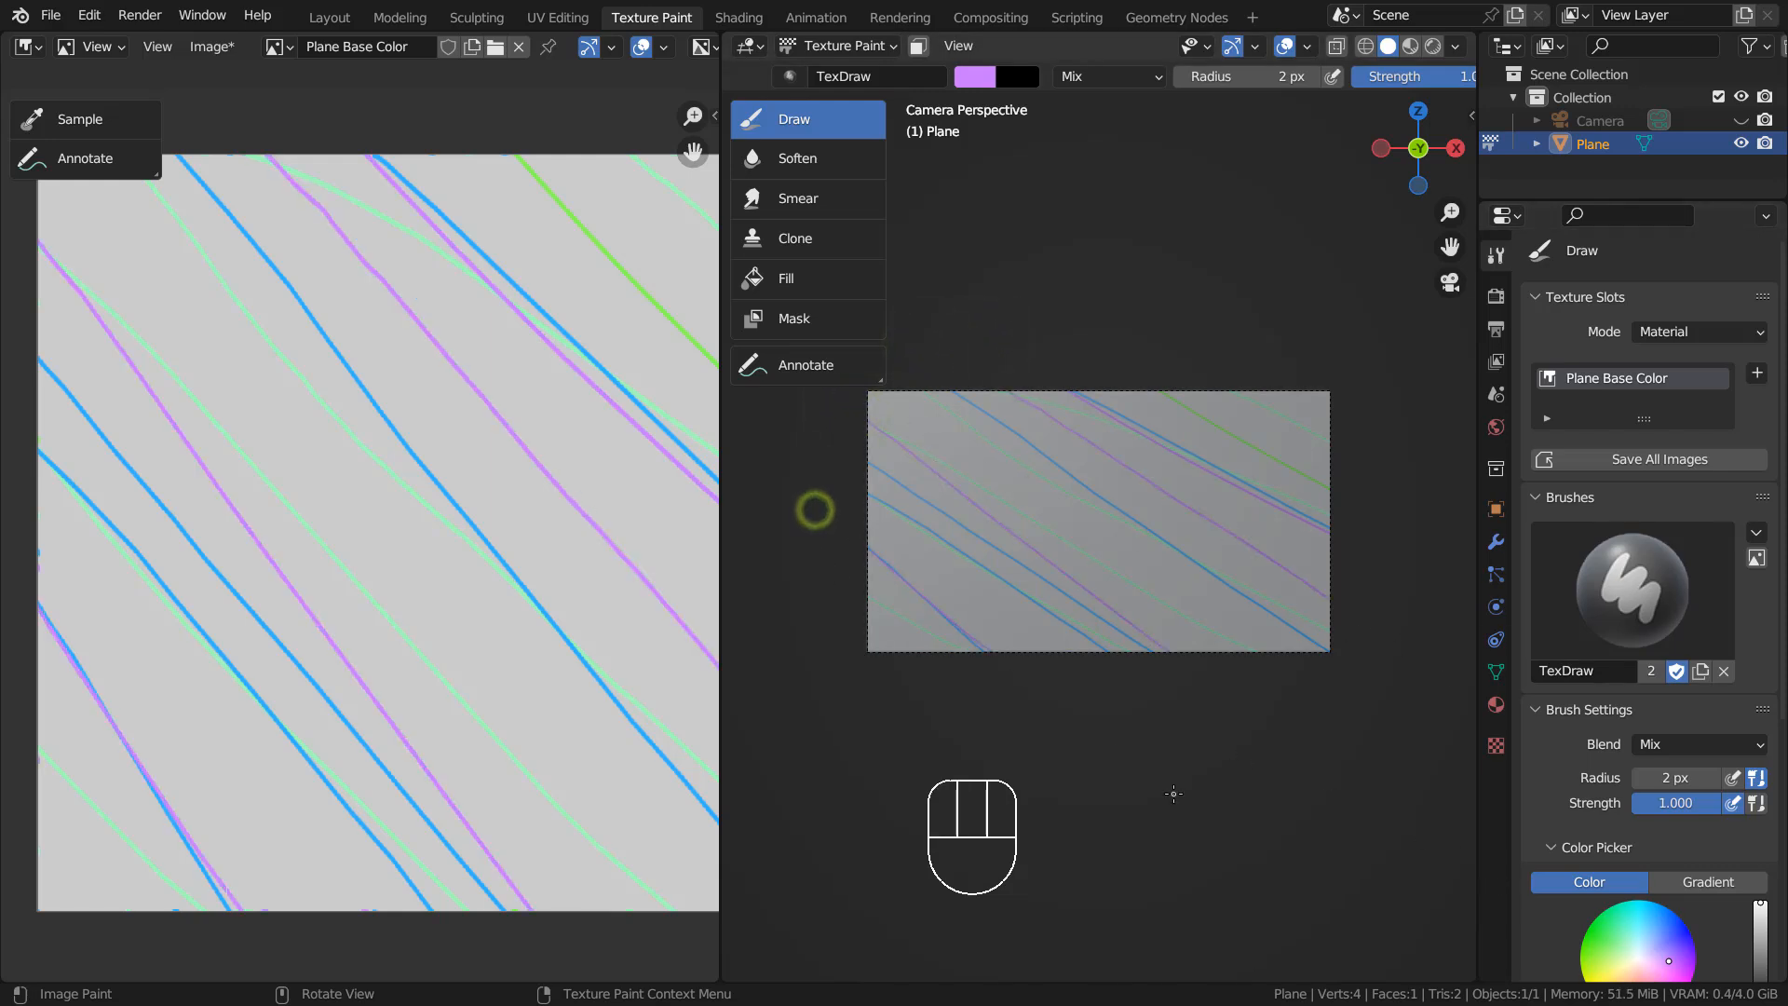
{"action": "left_click_drag", "start_coordinate": [835, 479], "coordinate": [1322, 880]}
{"action": "left_click_drag", "start_coordinate": [1143, 343], "coordinate": [1490, 540]}
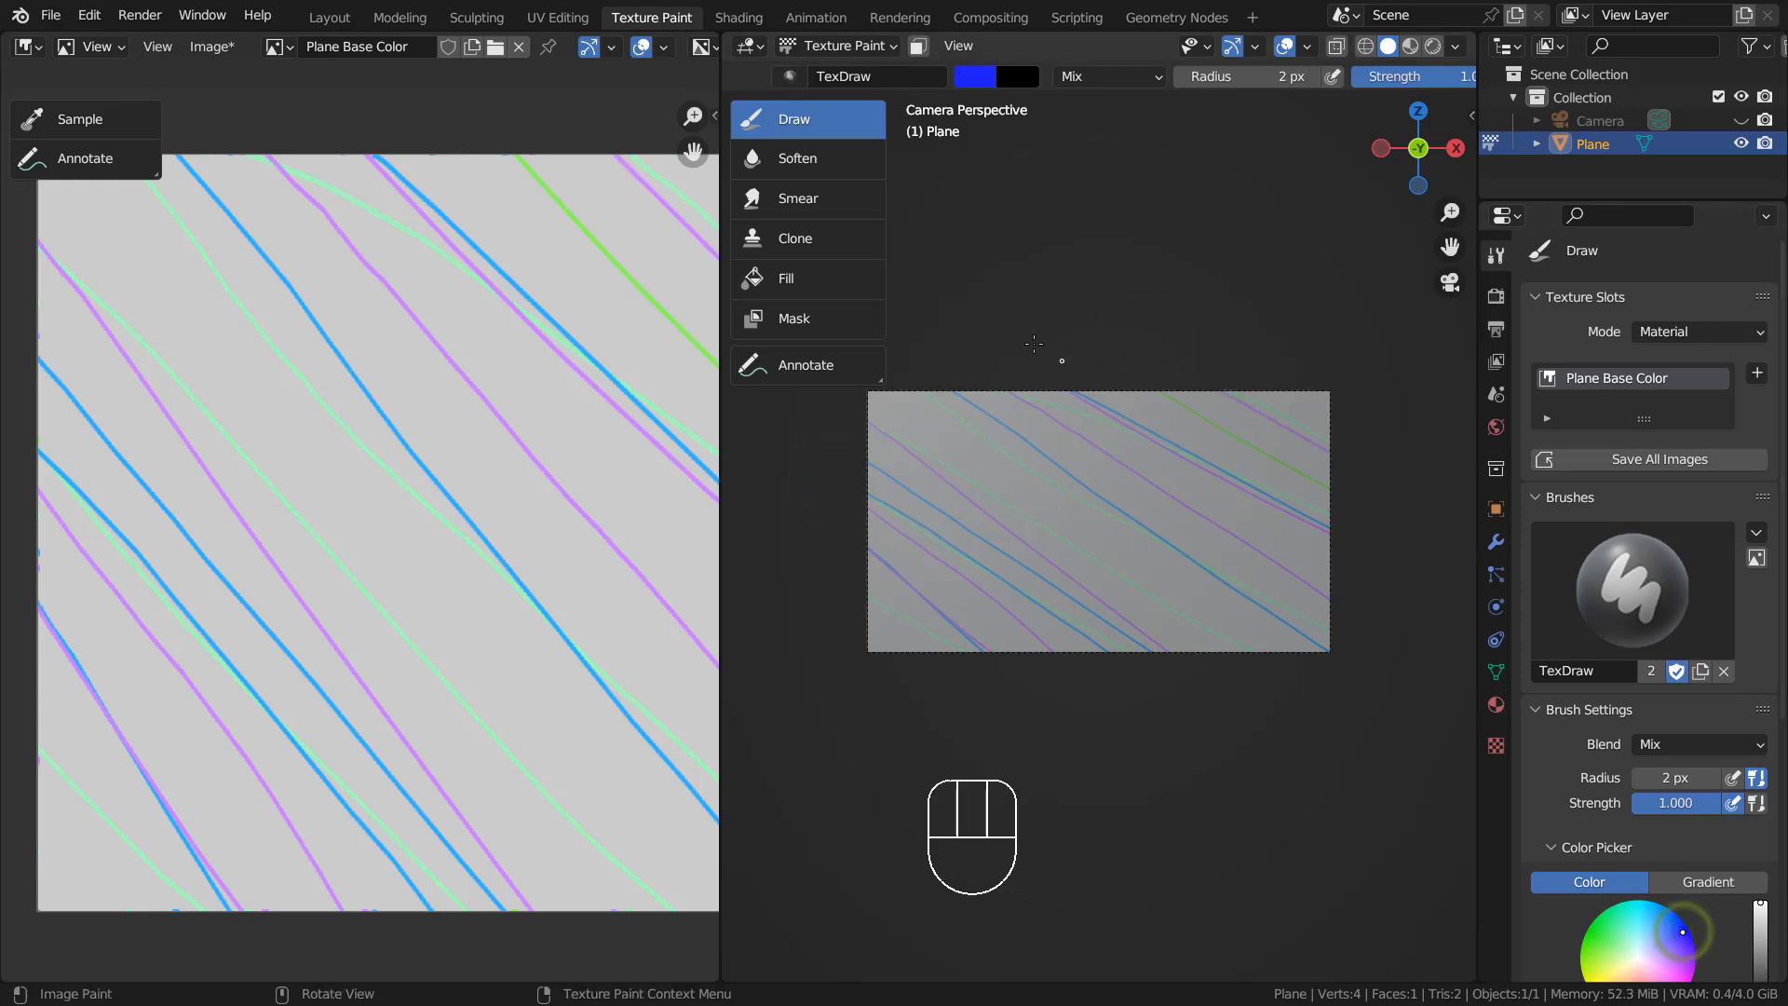
Step: Paint four dark blue diagonal lines across the plane, following the direction of the existing strokes
{"action": "left_click_drag", "start_coordinate": [1341, 528], "coordinate": [1034, 344]}
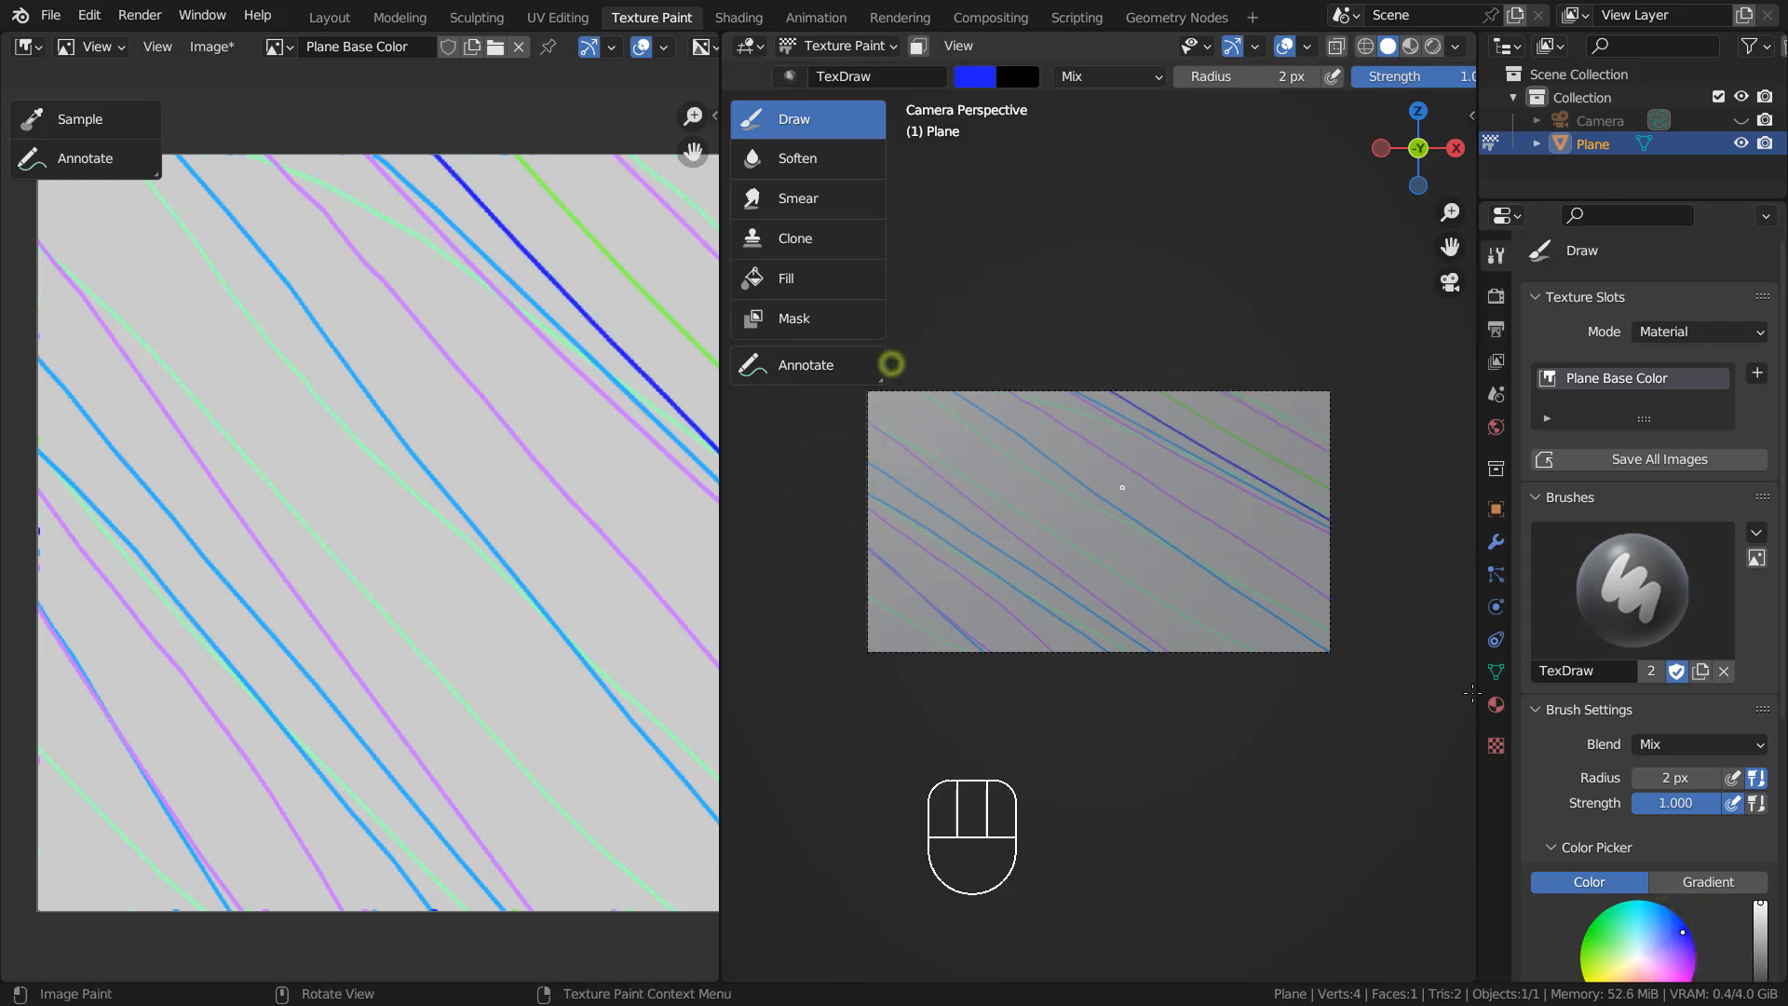
{"action": "left_click_drag", "start_coordinate": [838, 406], "coordinate": [1257, 676]}
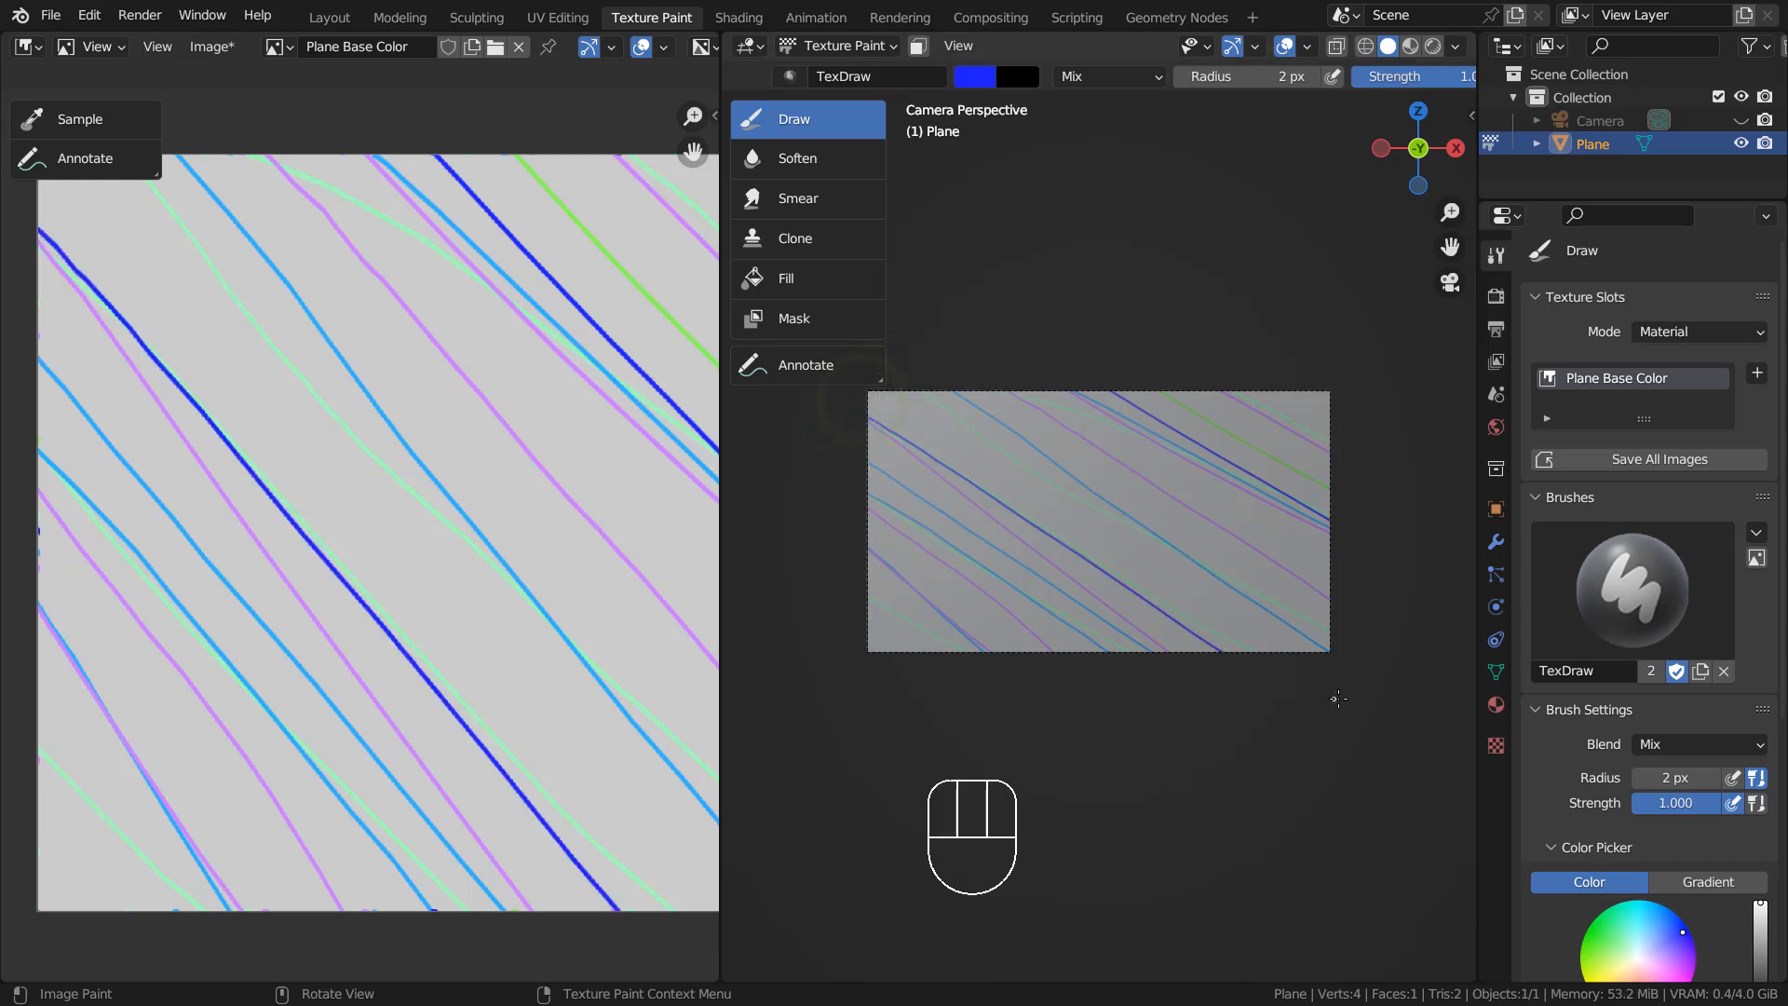
{"action": "left_click_drag", "start_coordinate": [863, 398], "coordinate": [1342, 699]}
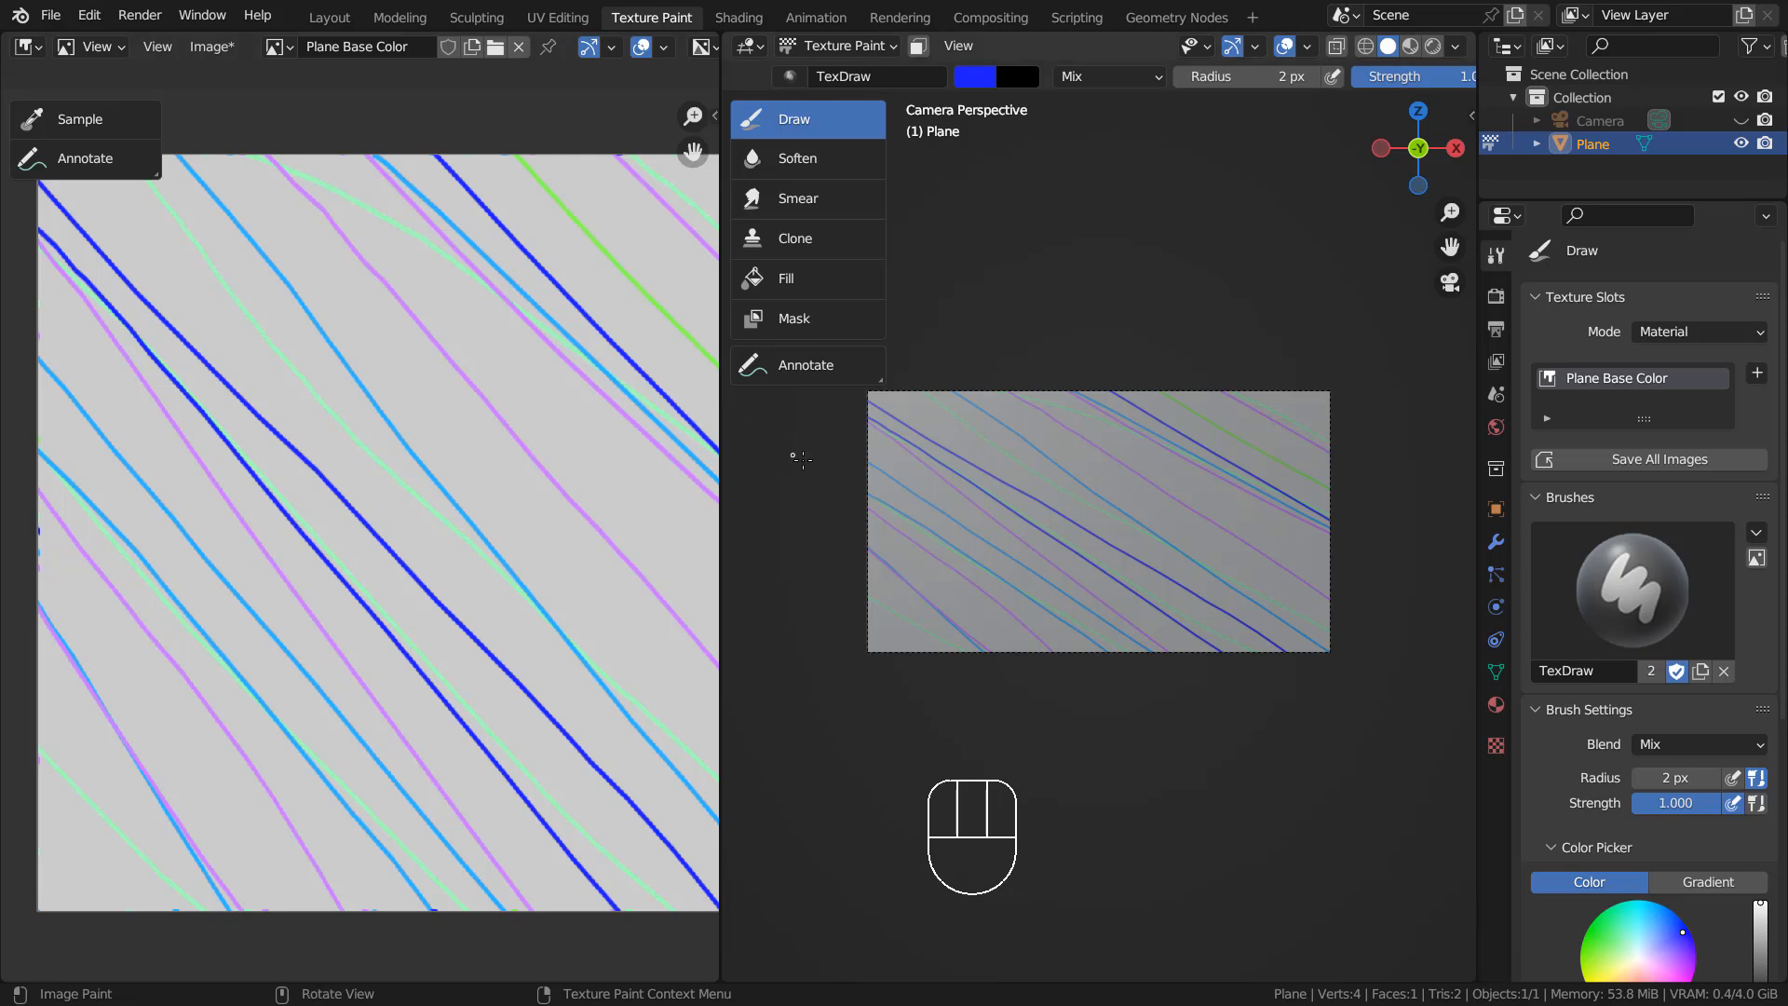
{"action": "left_click_drag", "start_coordinate": [825, 487], "coordinate": [1021, 664]}
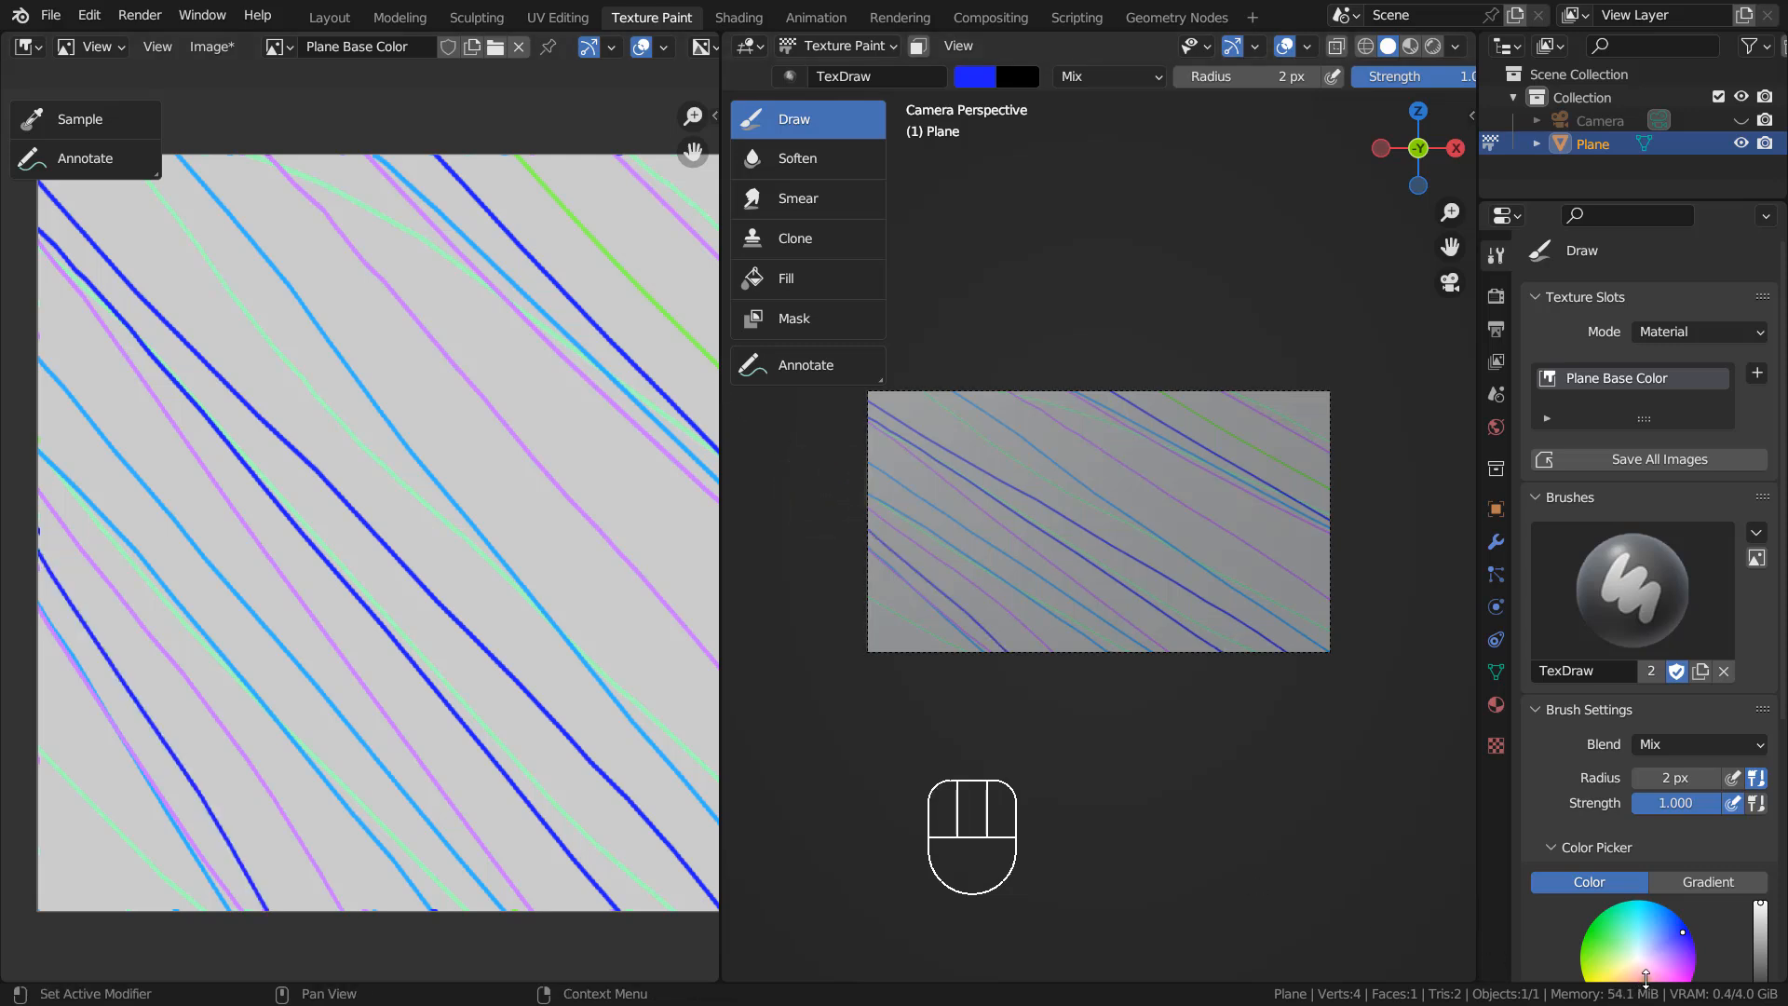
Step: Paint several pink diagonal lines between the existing strokes and render the camera view
{"action": "left_click", "coordinate": [1646, 976]}
{"action": "left_click", "coordinate": [1063, 336]}
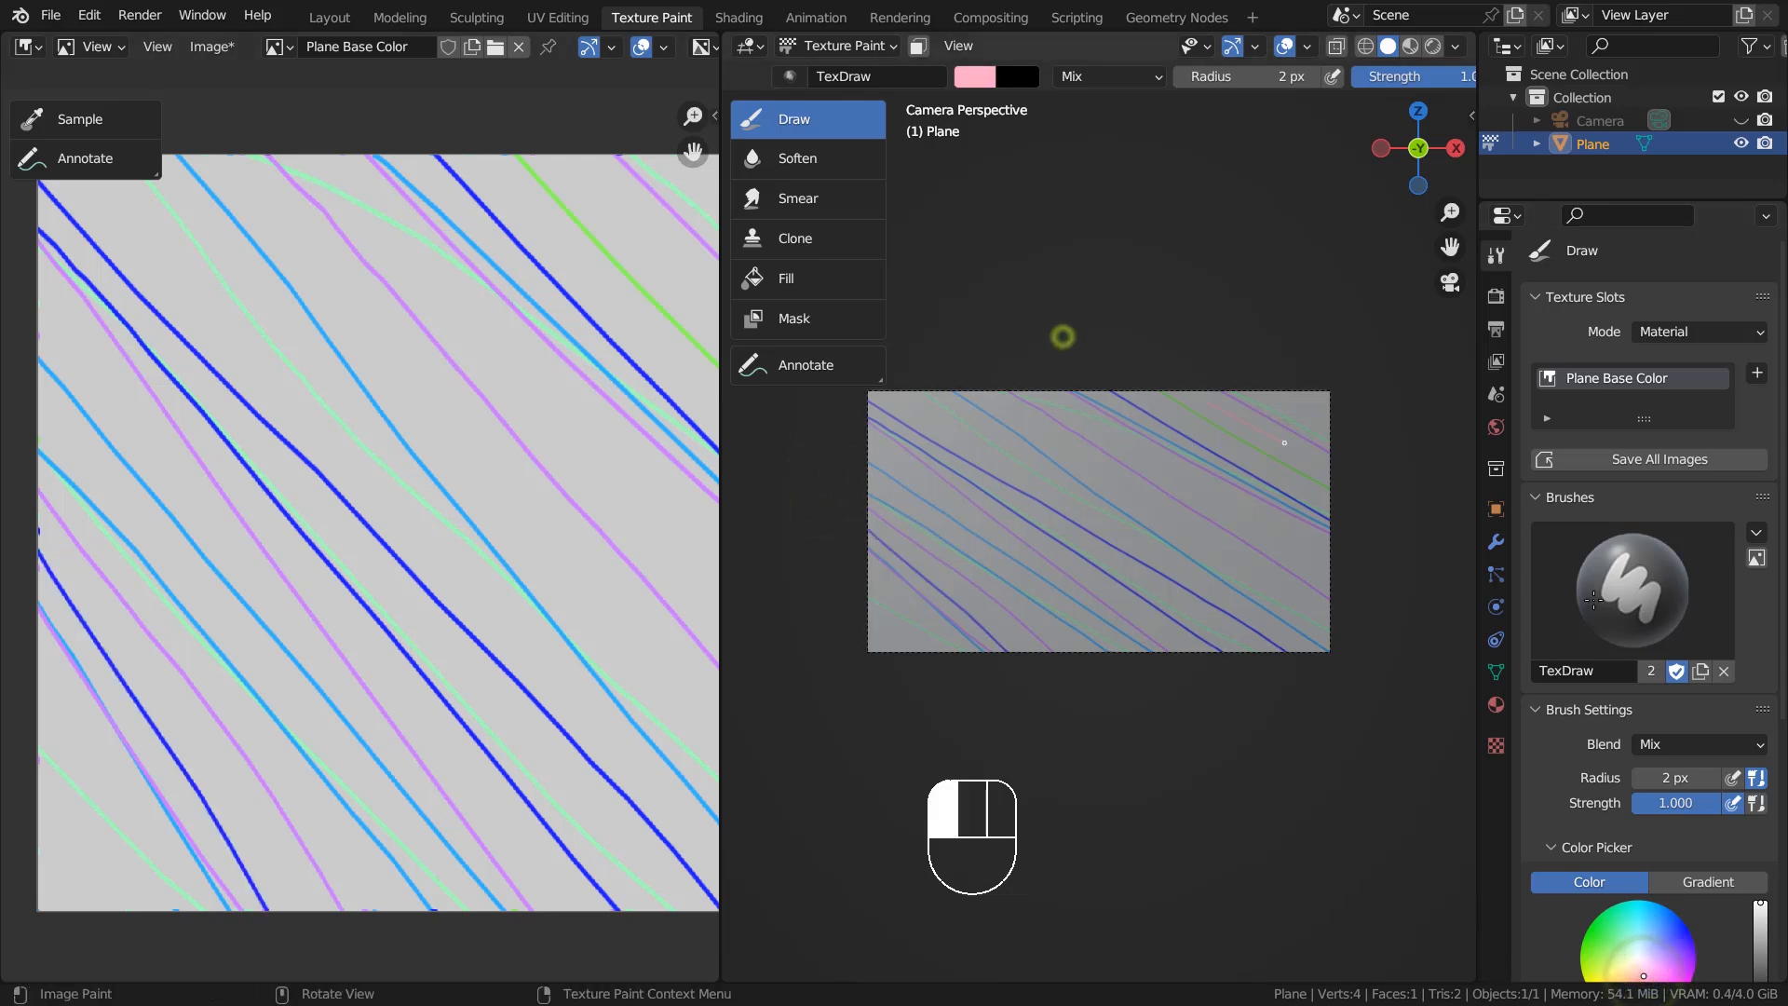
{"action": "left_click_drag", "start_coordinate": [1594, 599], "coordinate": [1611, 609]}
{"action": "left_click_drag", "start_coordinate": [947, 364], "coordinate": [1397, 643]}
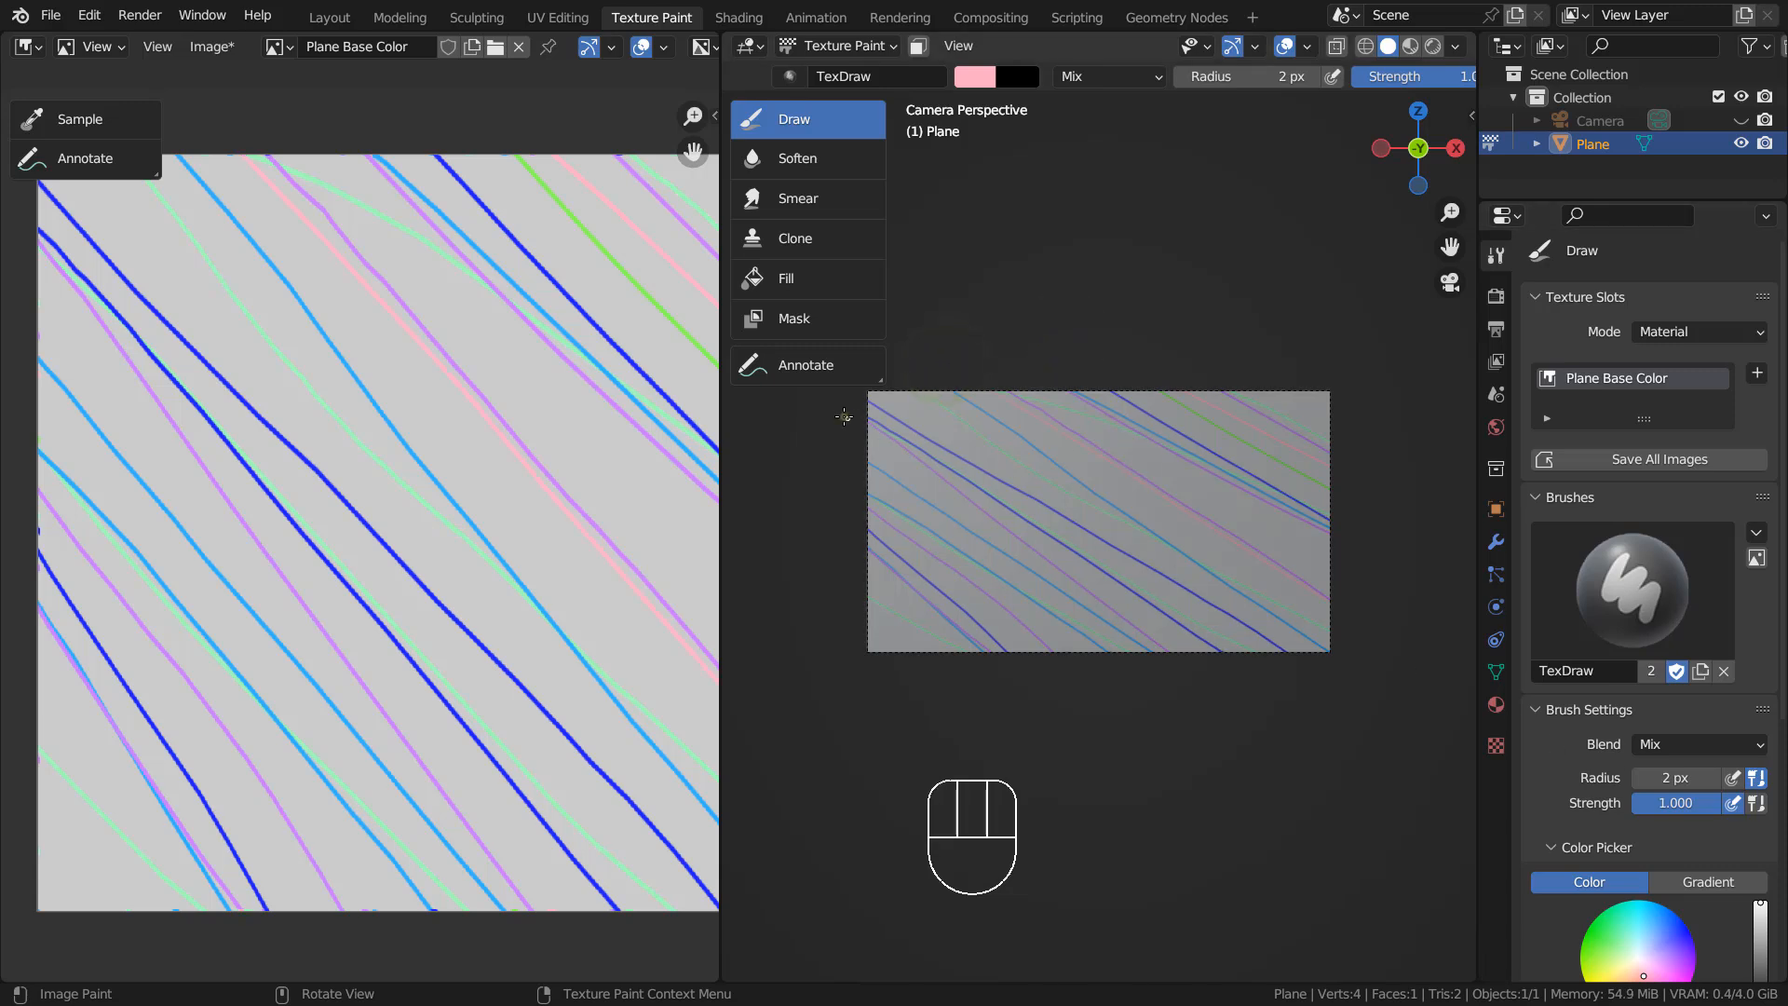
{"action": "left_click", "coordinate": [844, 416]}
{"action": "left_click", "coordinate": [846, 501]}
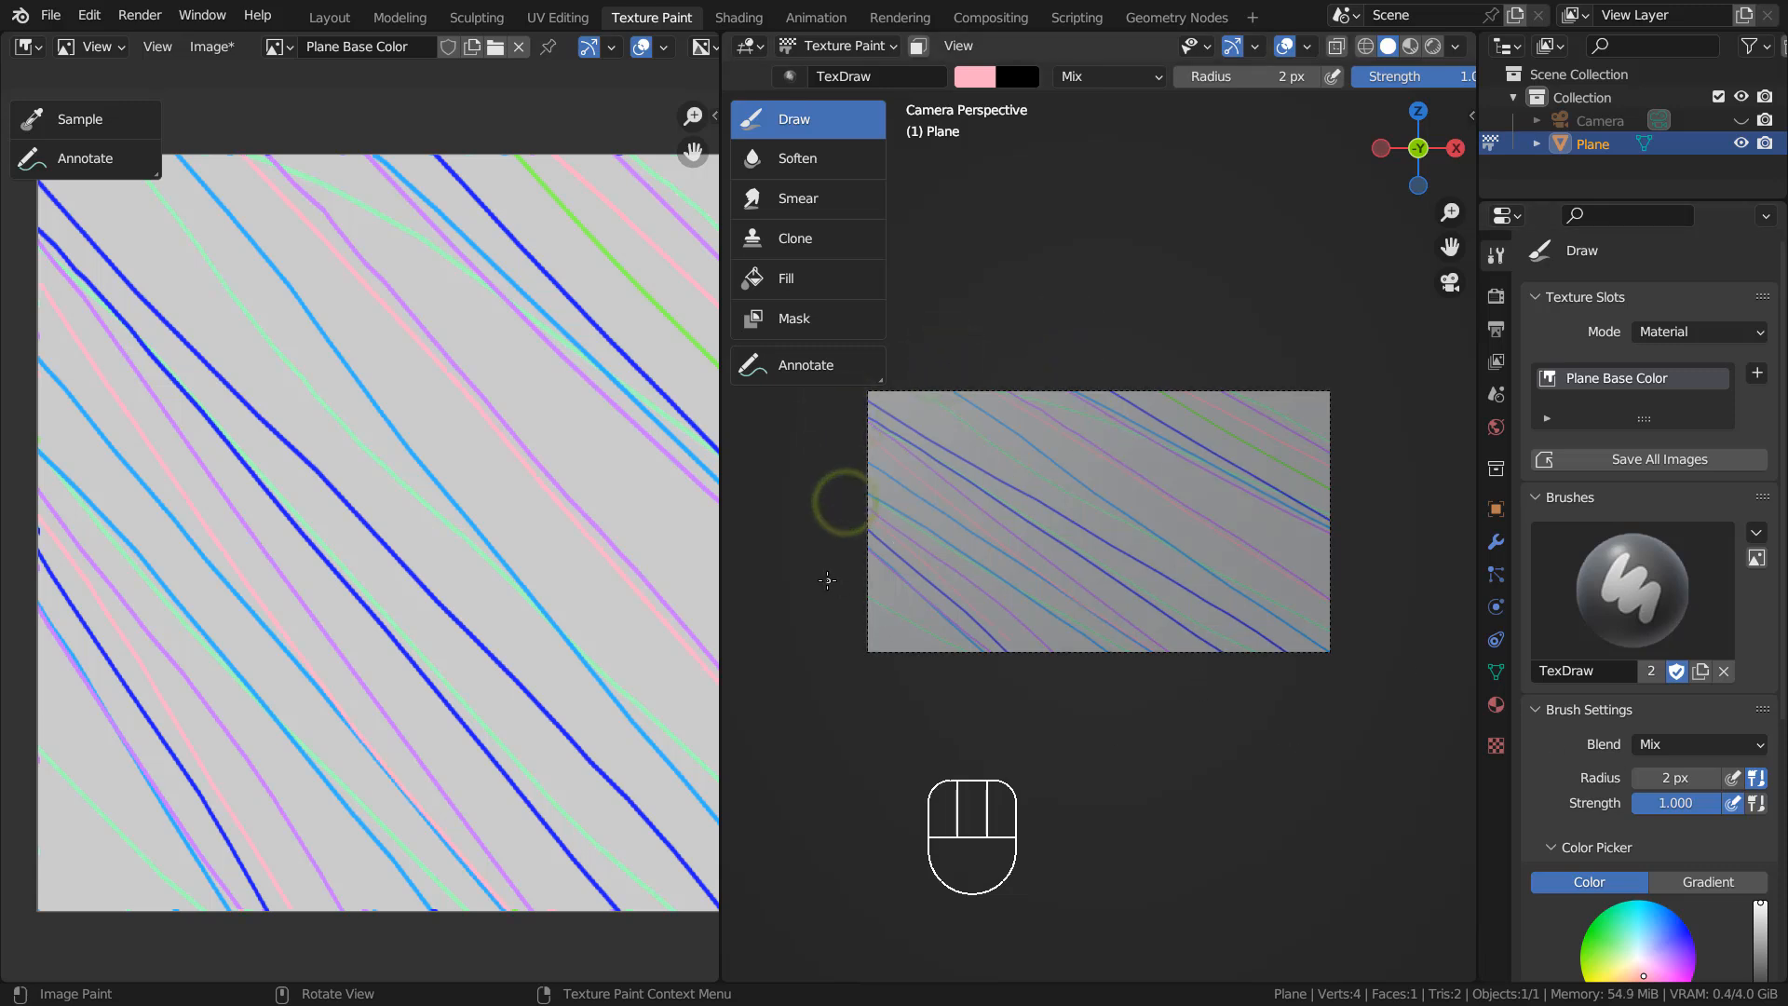
{"action": "left_click", "coordinate": [827, 580]}
{"action": "key", "text": "F12"}
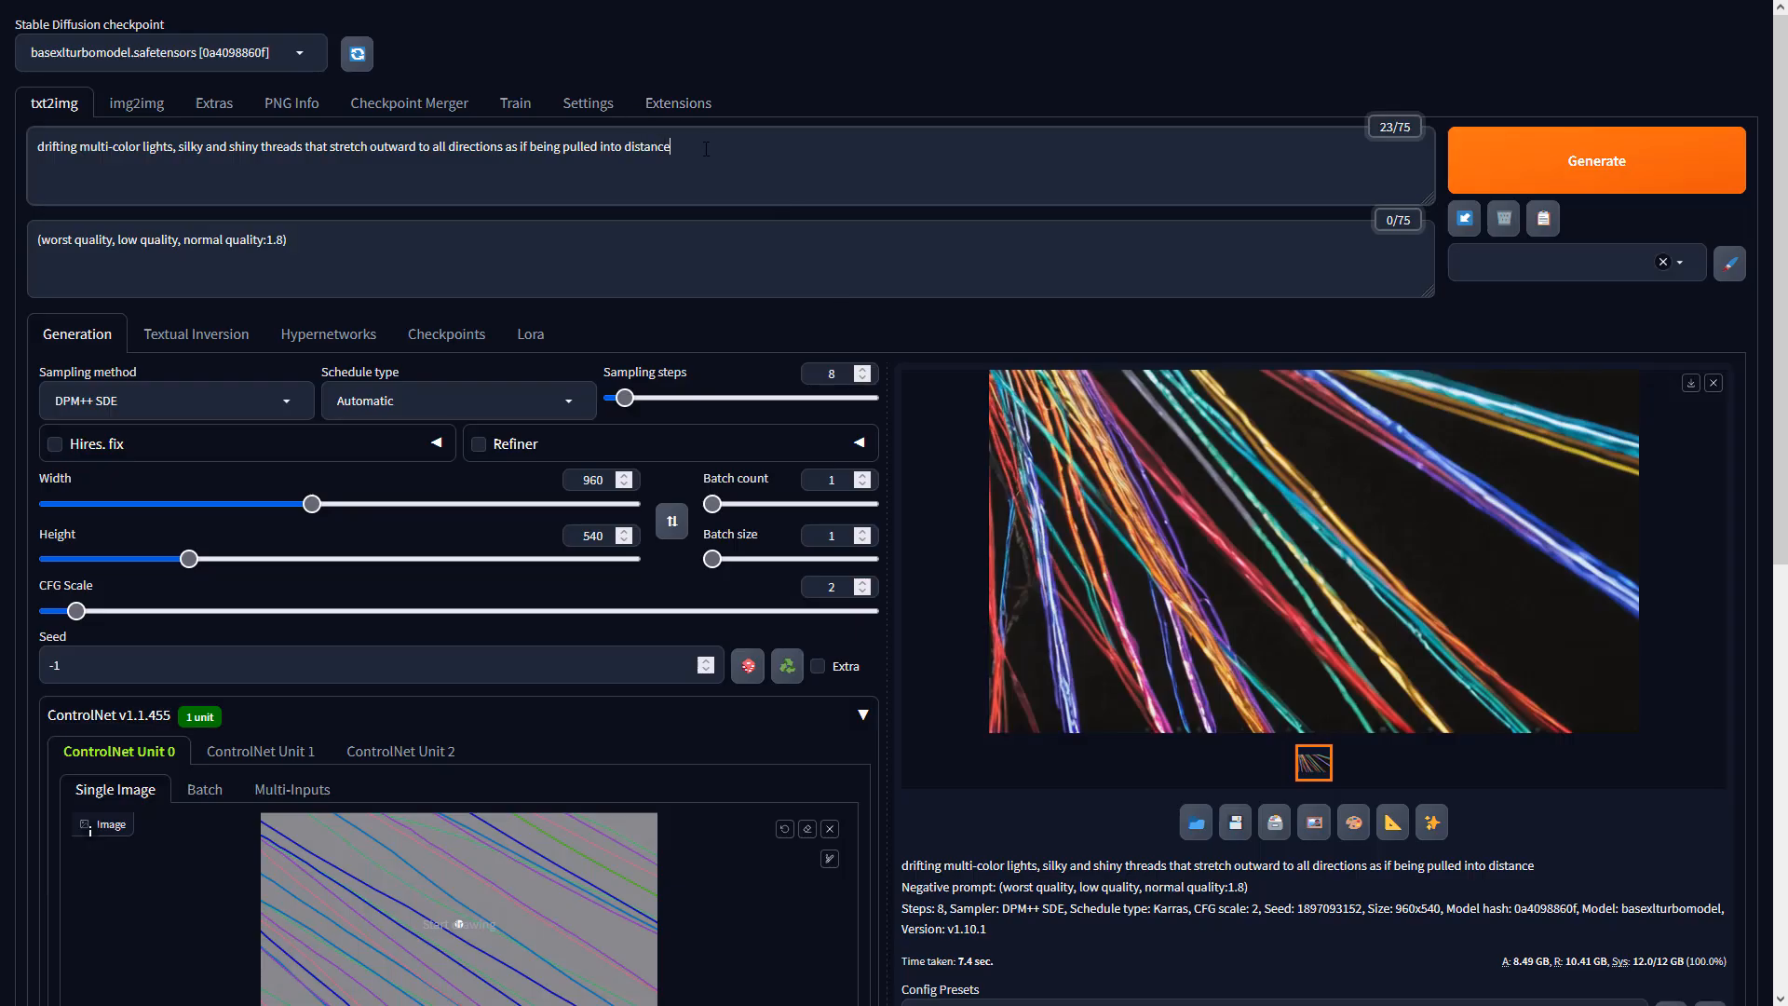
Step: Switch to the Stable Diffusion web UI and review the negative prompt, sampling method, width and height
{"action": "left_click", "coordinate": [668, 247]}
{"action": "left_click", "coordinate": [251, 403]}
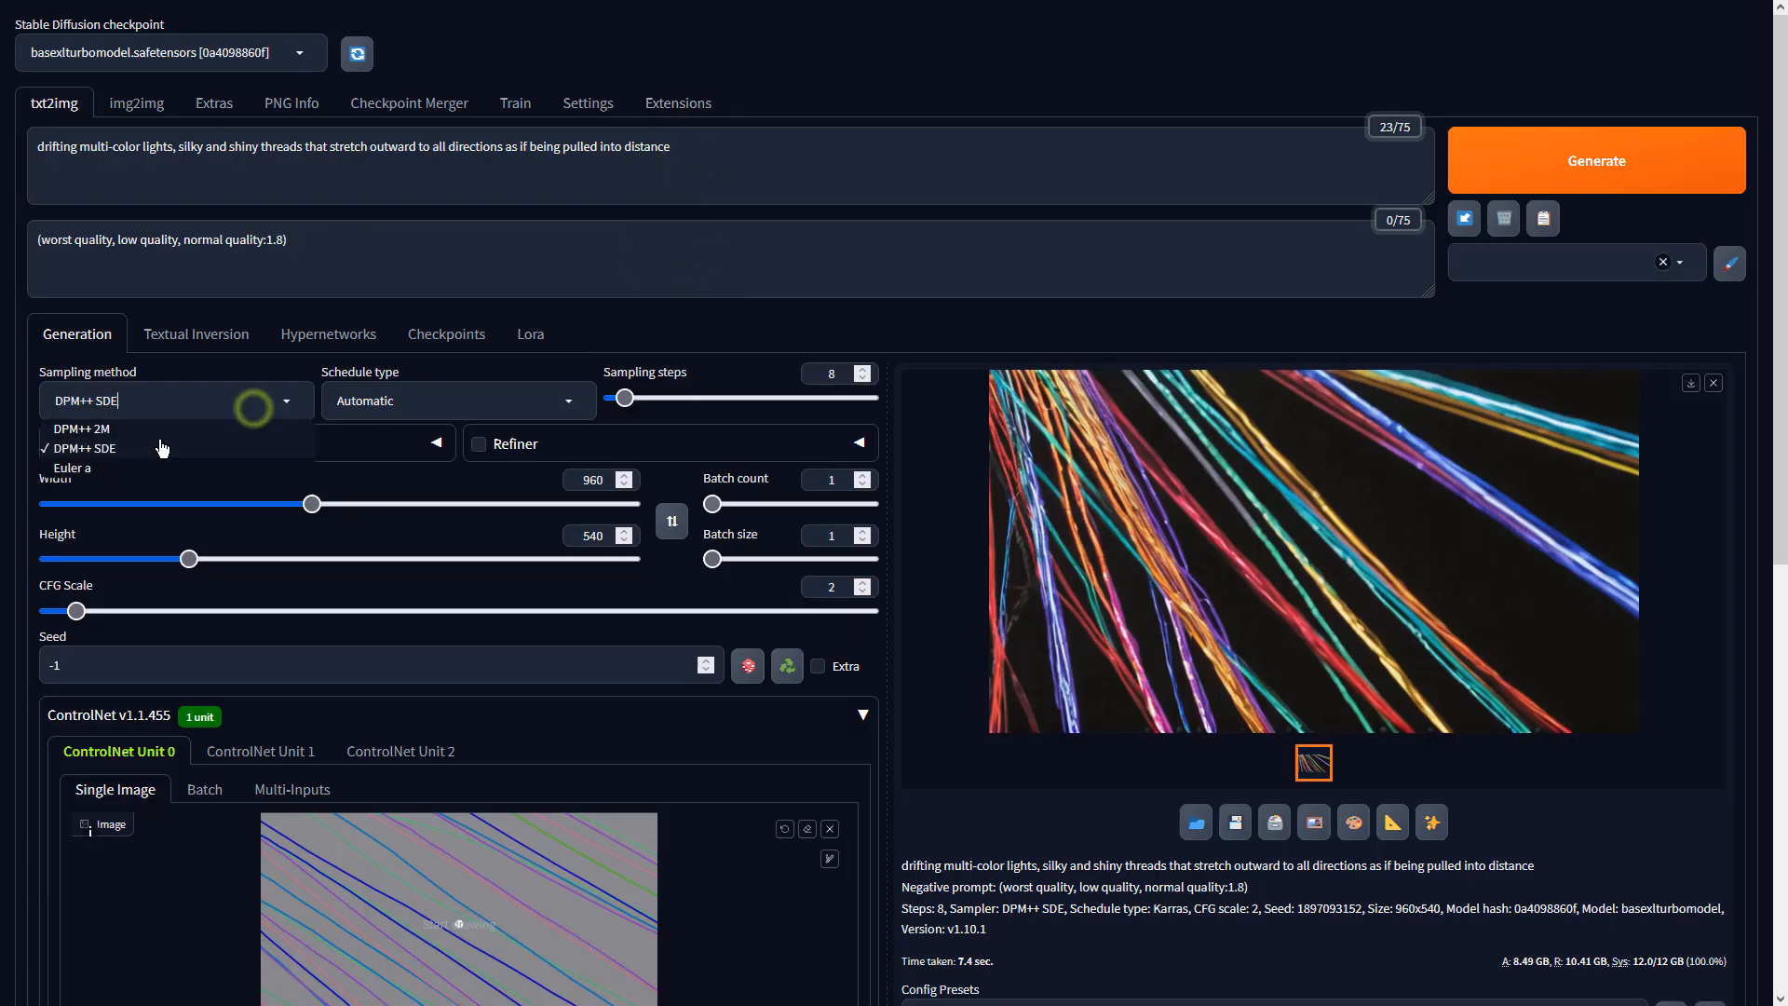
{"action": "left_click", "coordinate": [578, 483]}
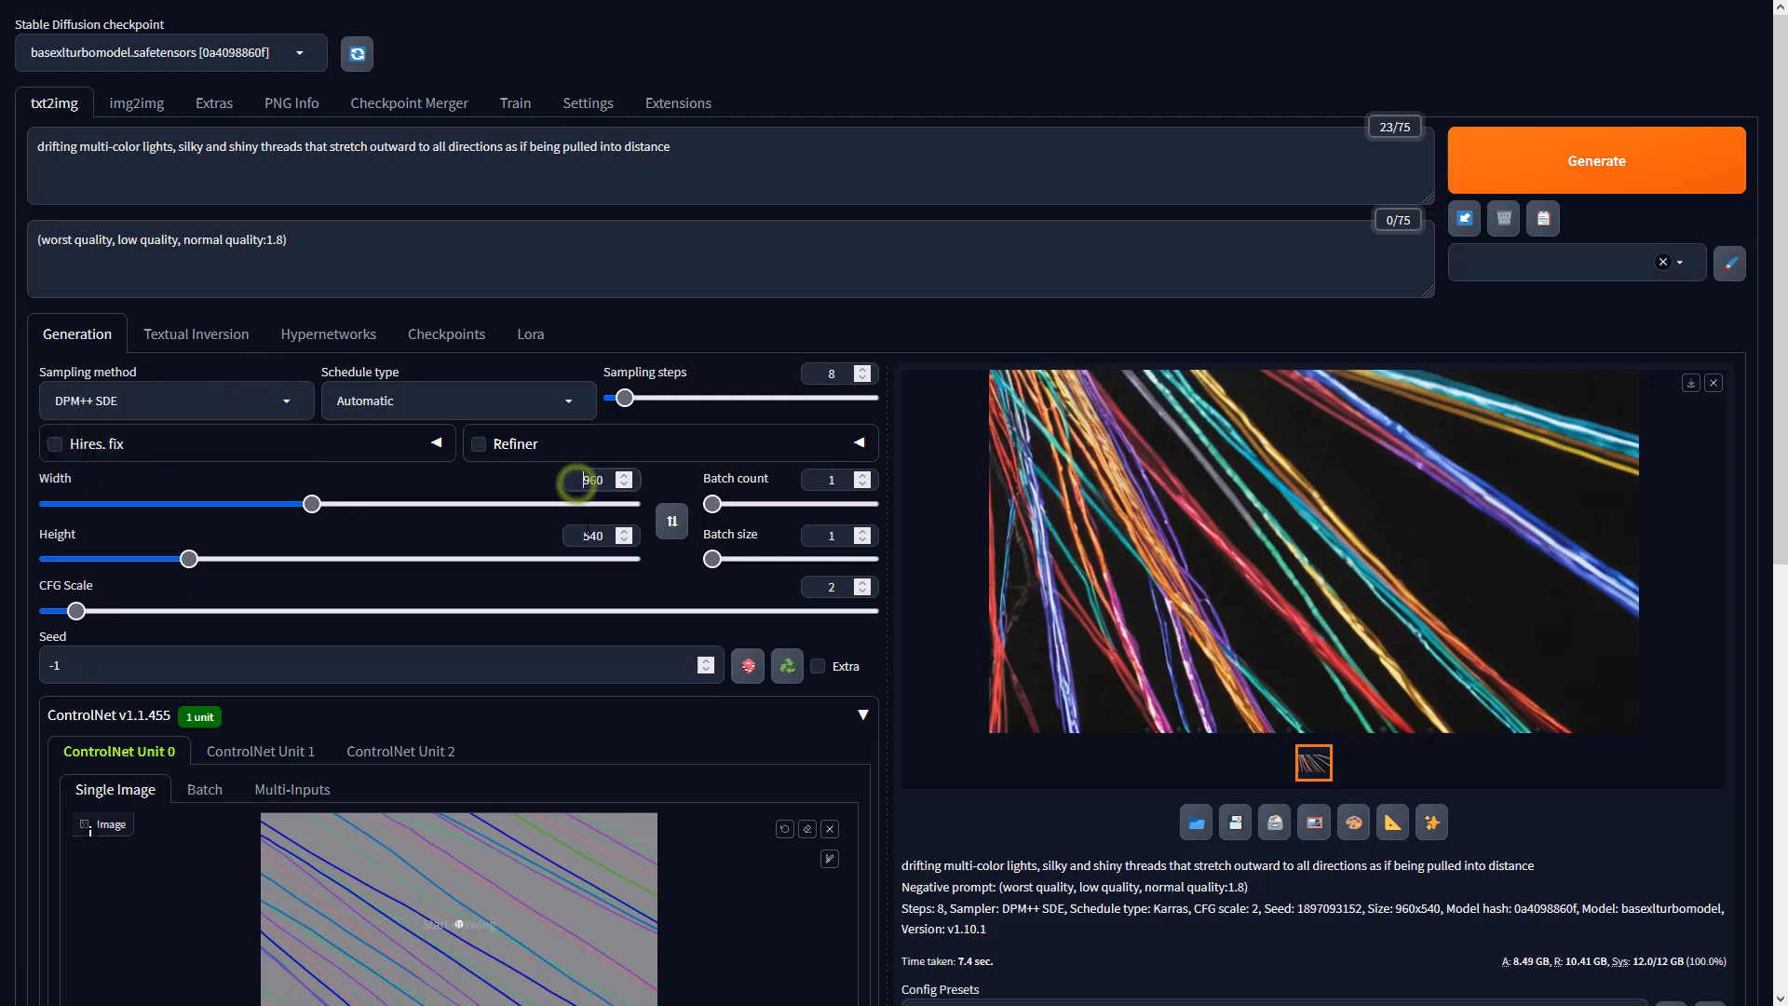
{"action": "left_click", "coordinate": [580, 541]}
{"action": "left_click", "coordinate": [1009, 868]}
Step: Set ControlNet Unit 0 to the Depth control type with preprocessor none and the sai_xl_depth_256lora model
{"action": "scroll", "coordinate": [1009, 867], "scroll_direction": "down", "scroll_amount": 7}
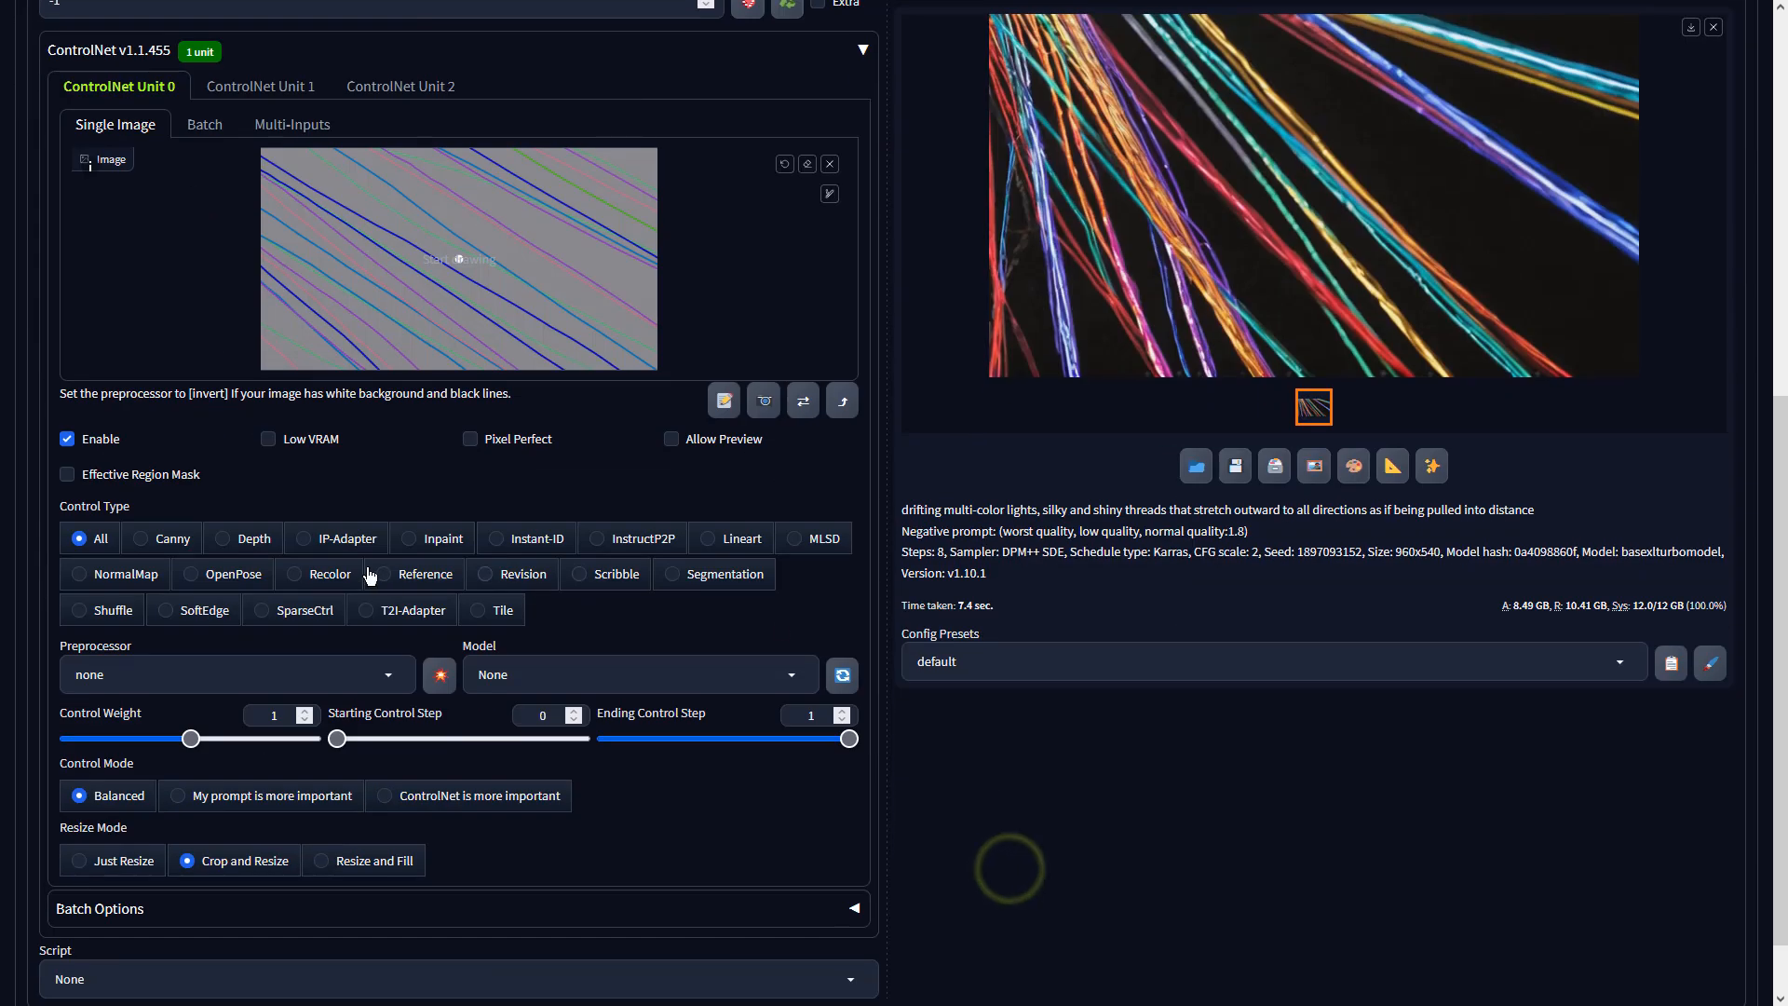
{"action": "left_click", "coordinate": [247, 538]}
{"action": "left_click", "coordinate": [384, 679]}
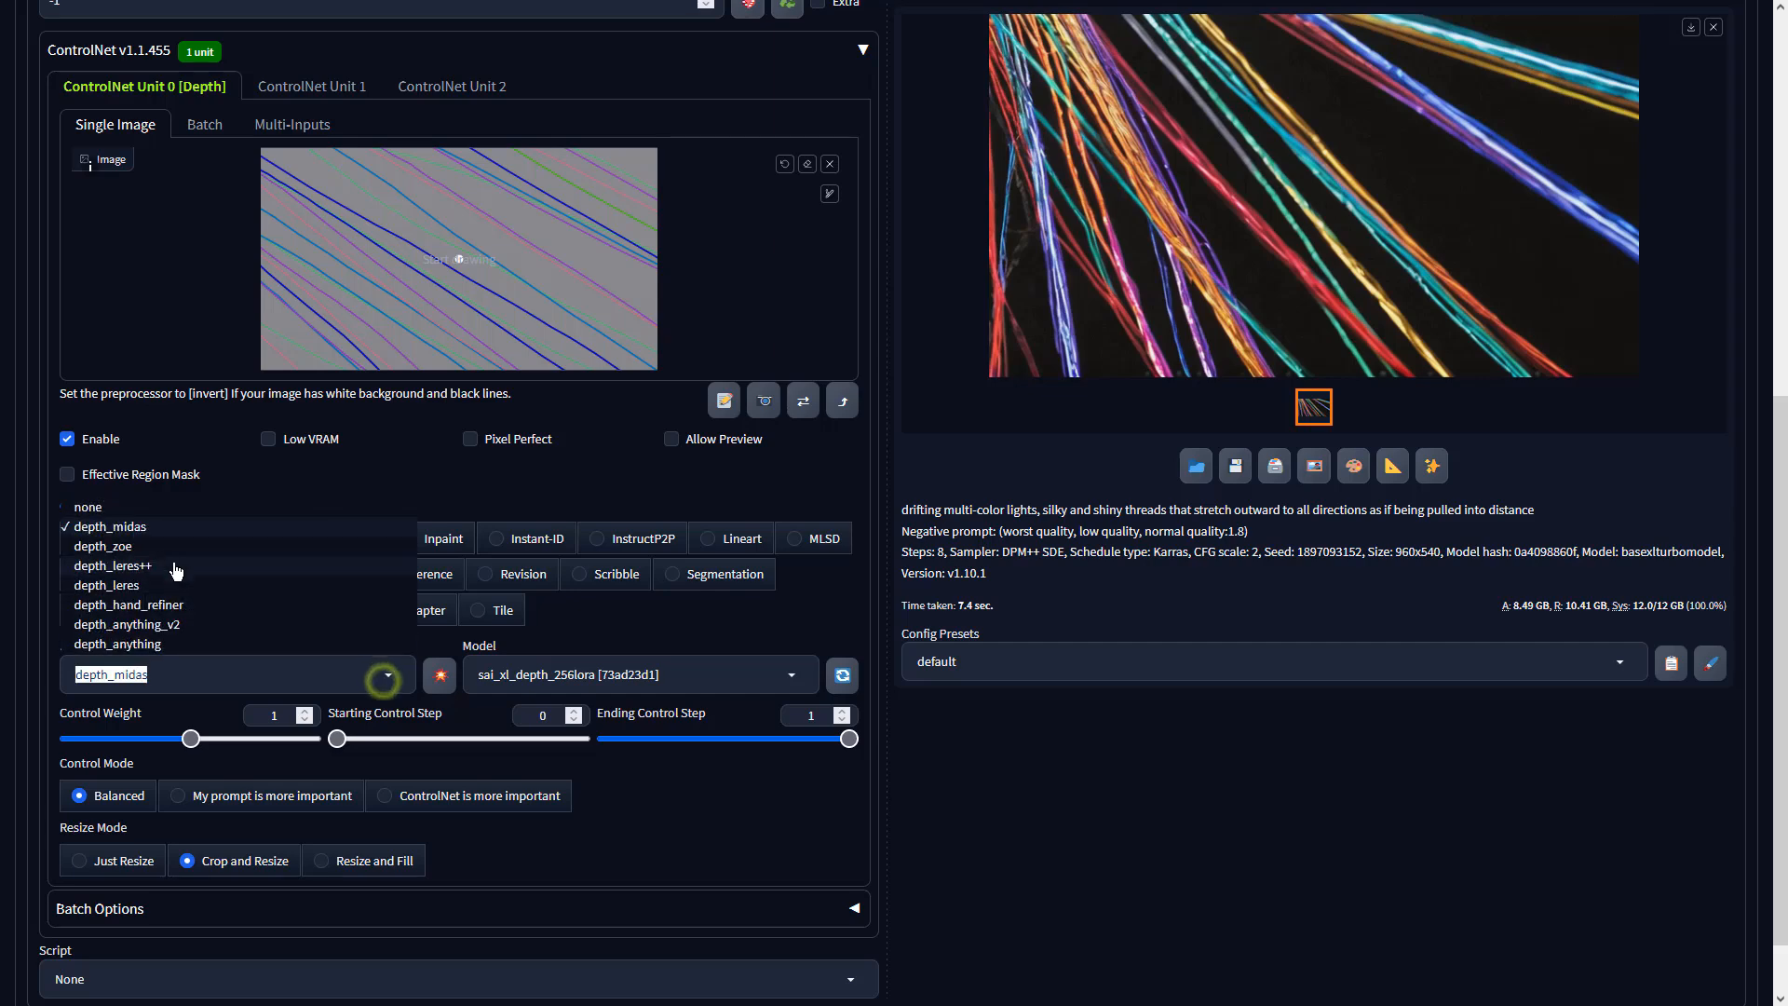
{"action": "left_click", "coordinate": [114, 504]}
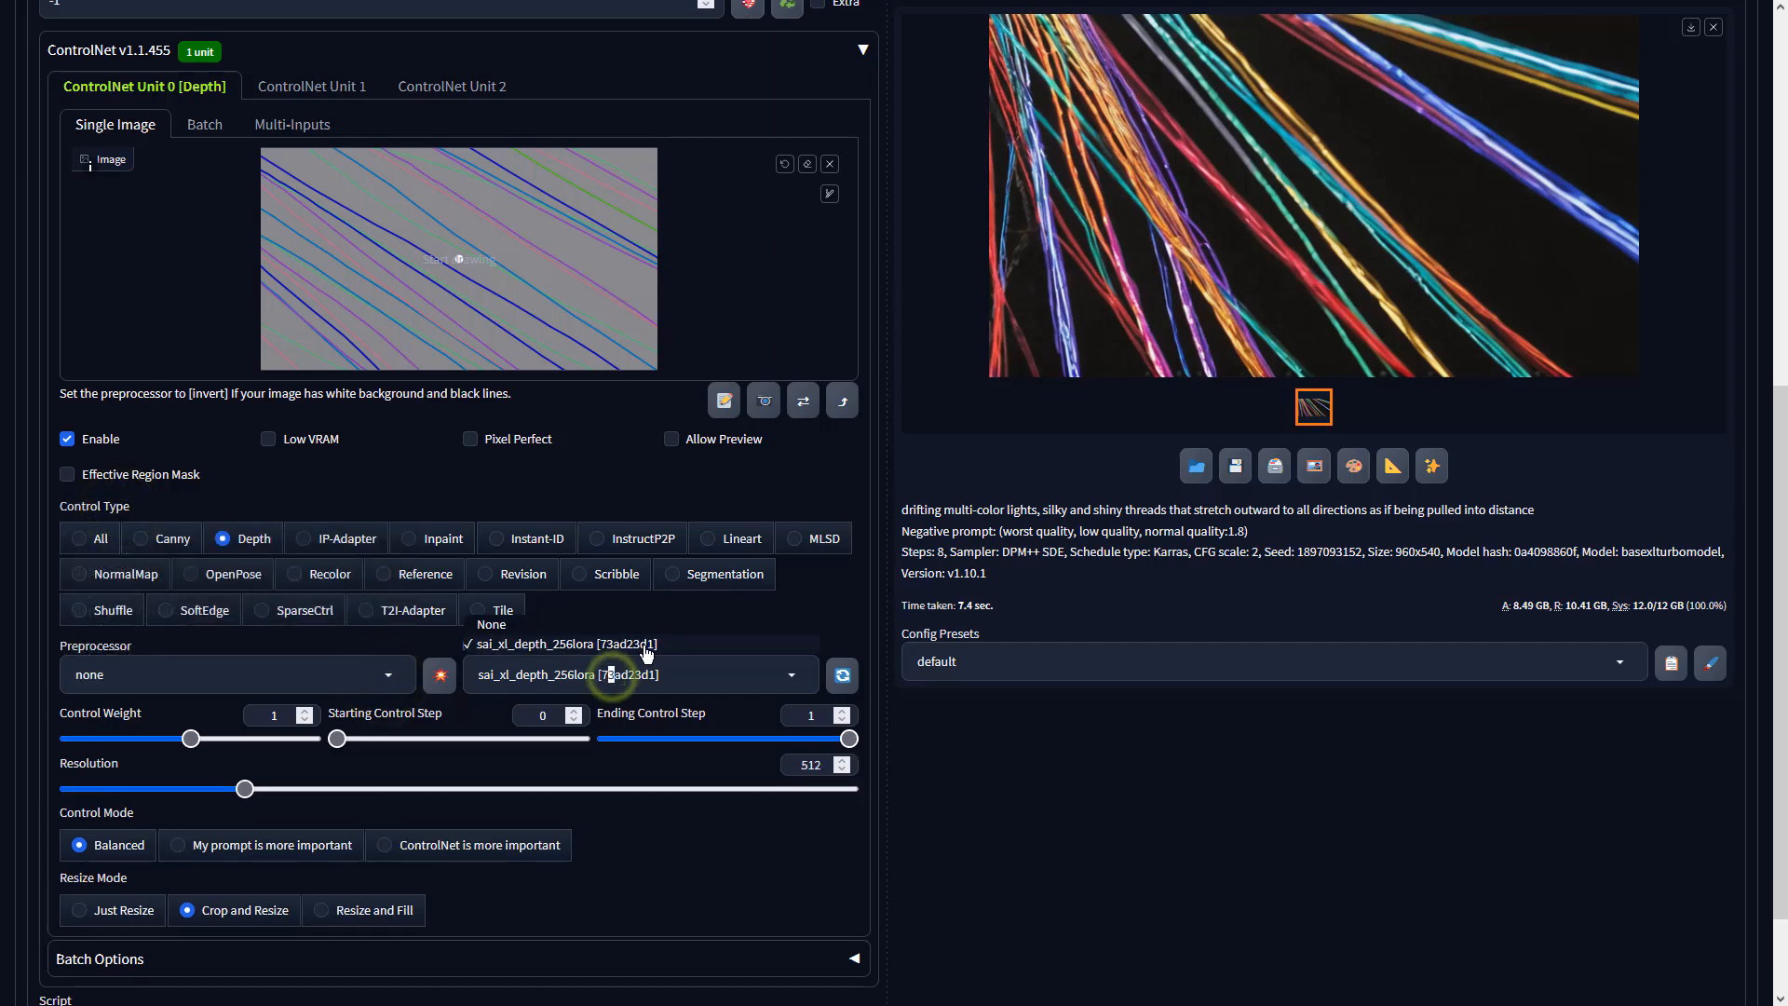
Step: Generate the image from the prompt and view the ControlNet input and the result at full size
{"action": "scroll", "coordinate": [1506, 459], "scroll_direction": "up", "scroll_amount": 7}
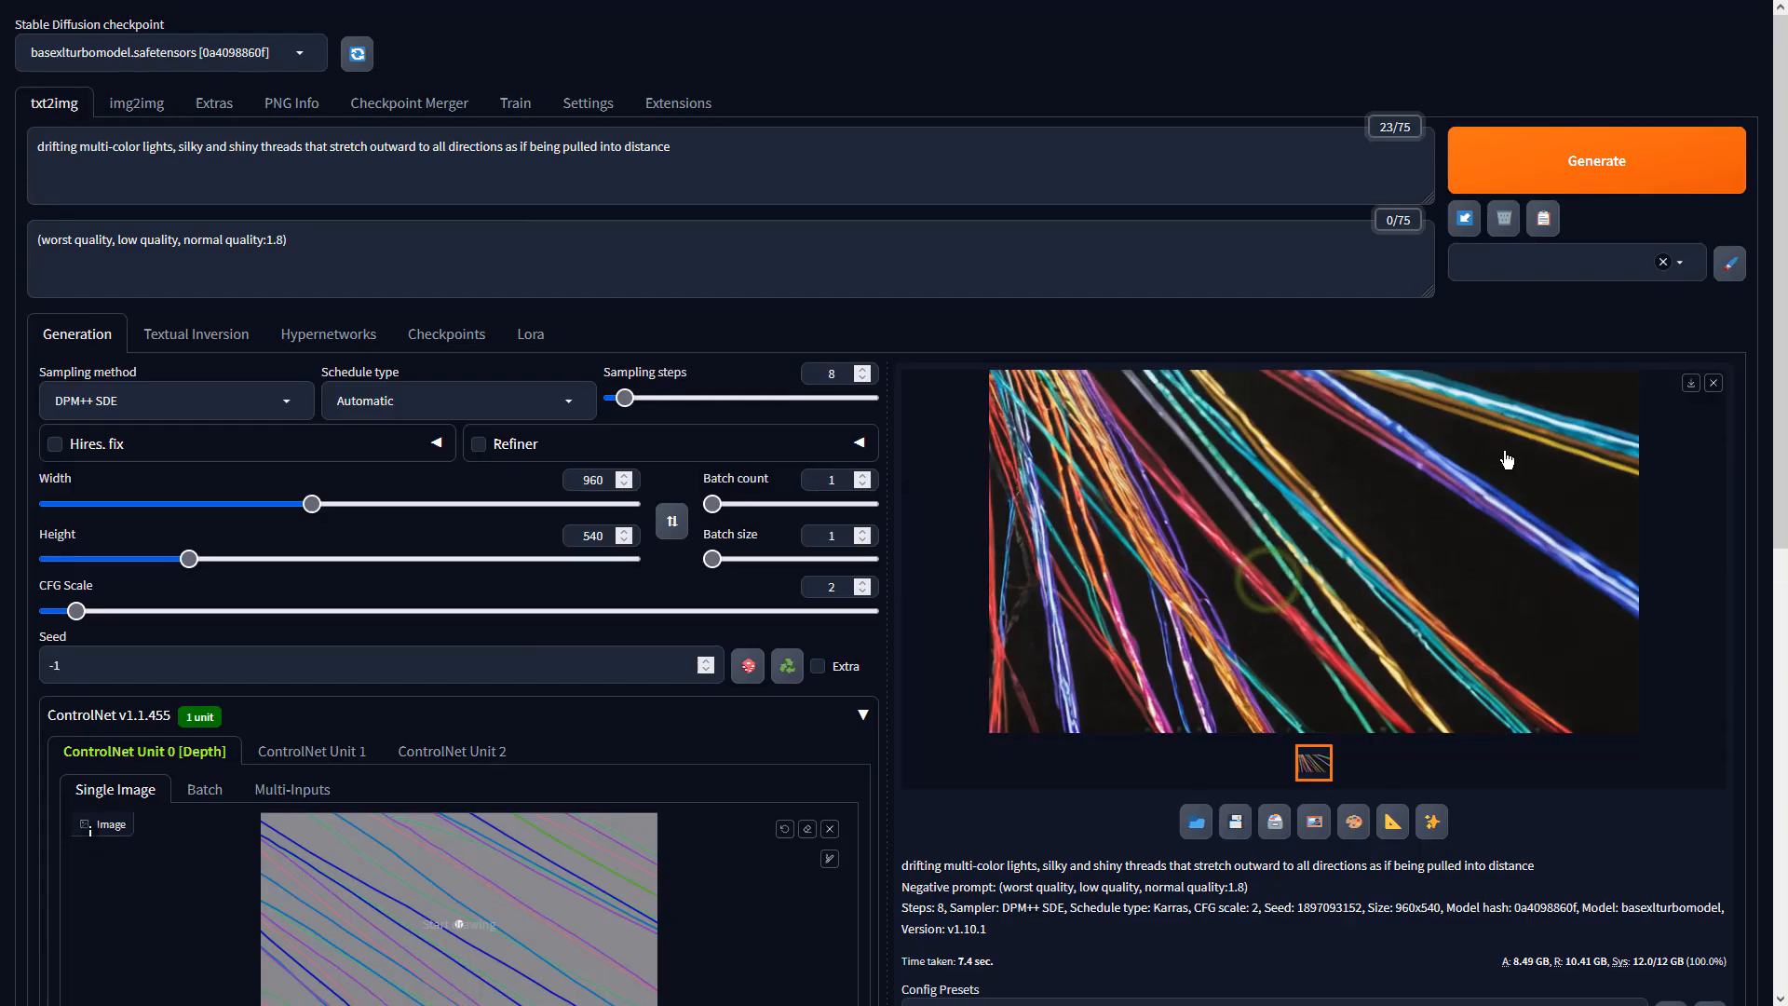
{"action": "left_click", "coordinate": [1583, 161]}
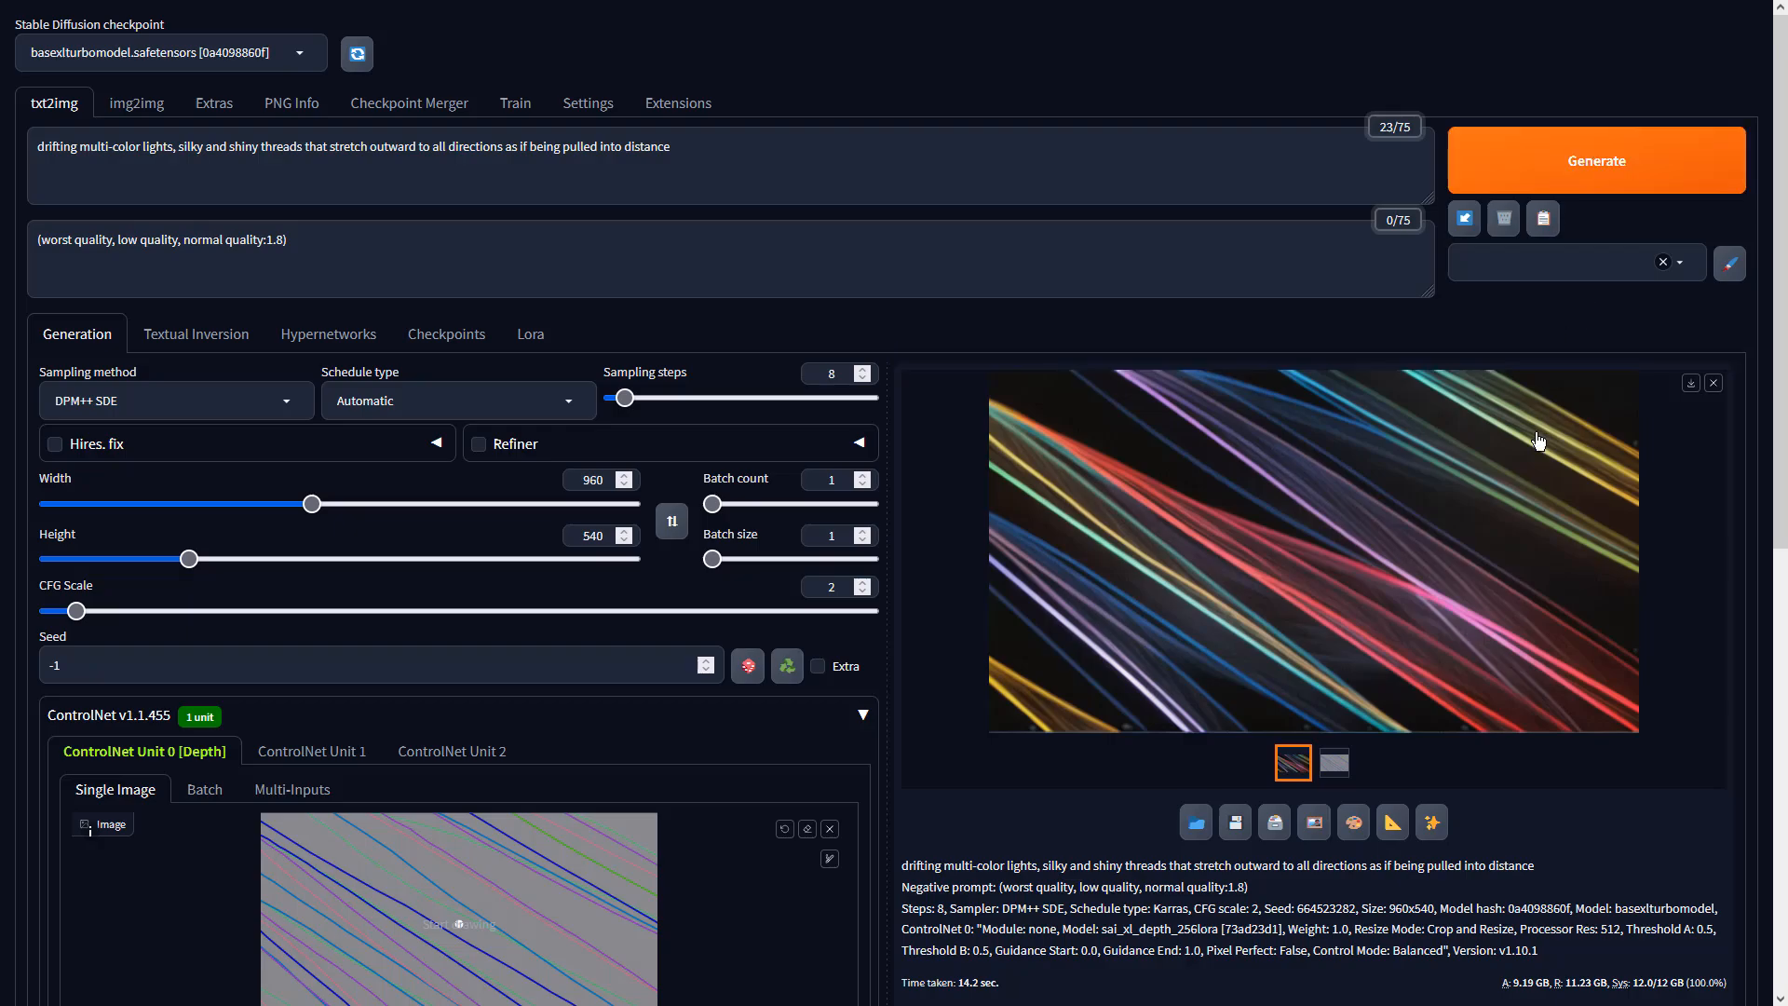
{"action": "left_click", "coordinate": [1535, 465]}
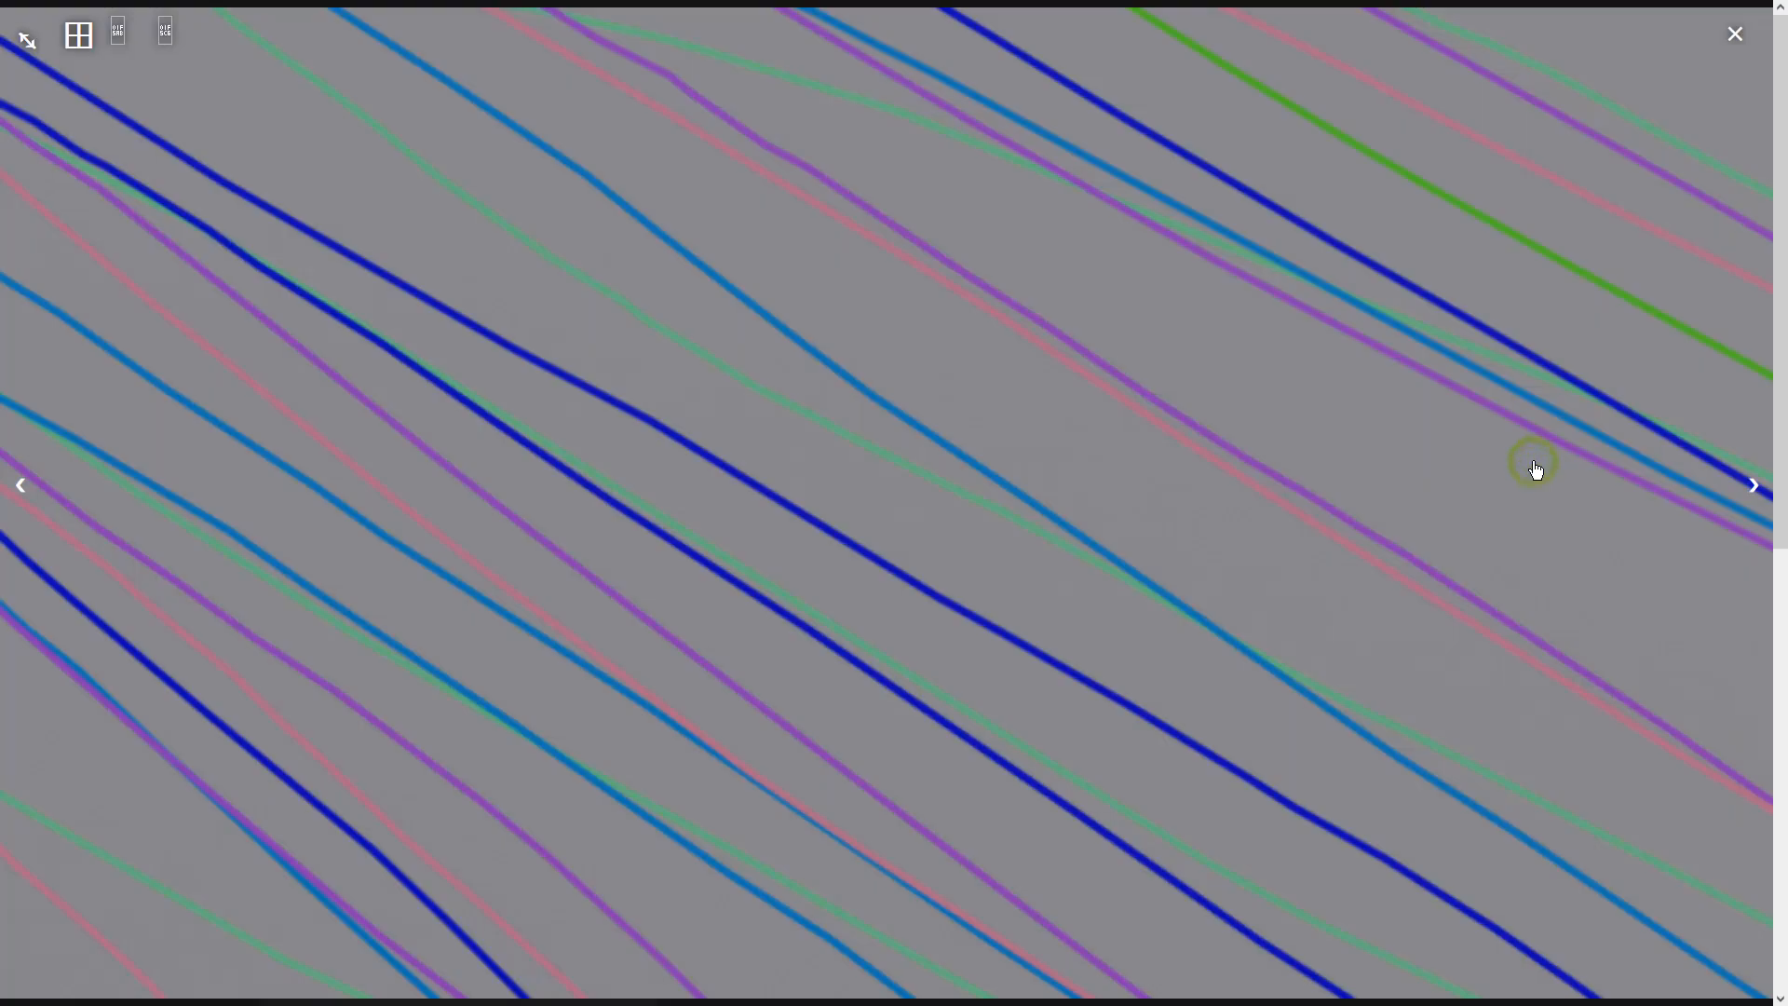
{"action": "left_click", "coordinate": [1750, 485]}
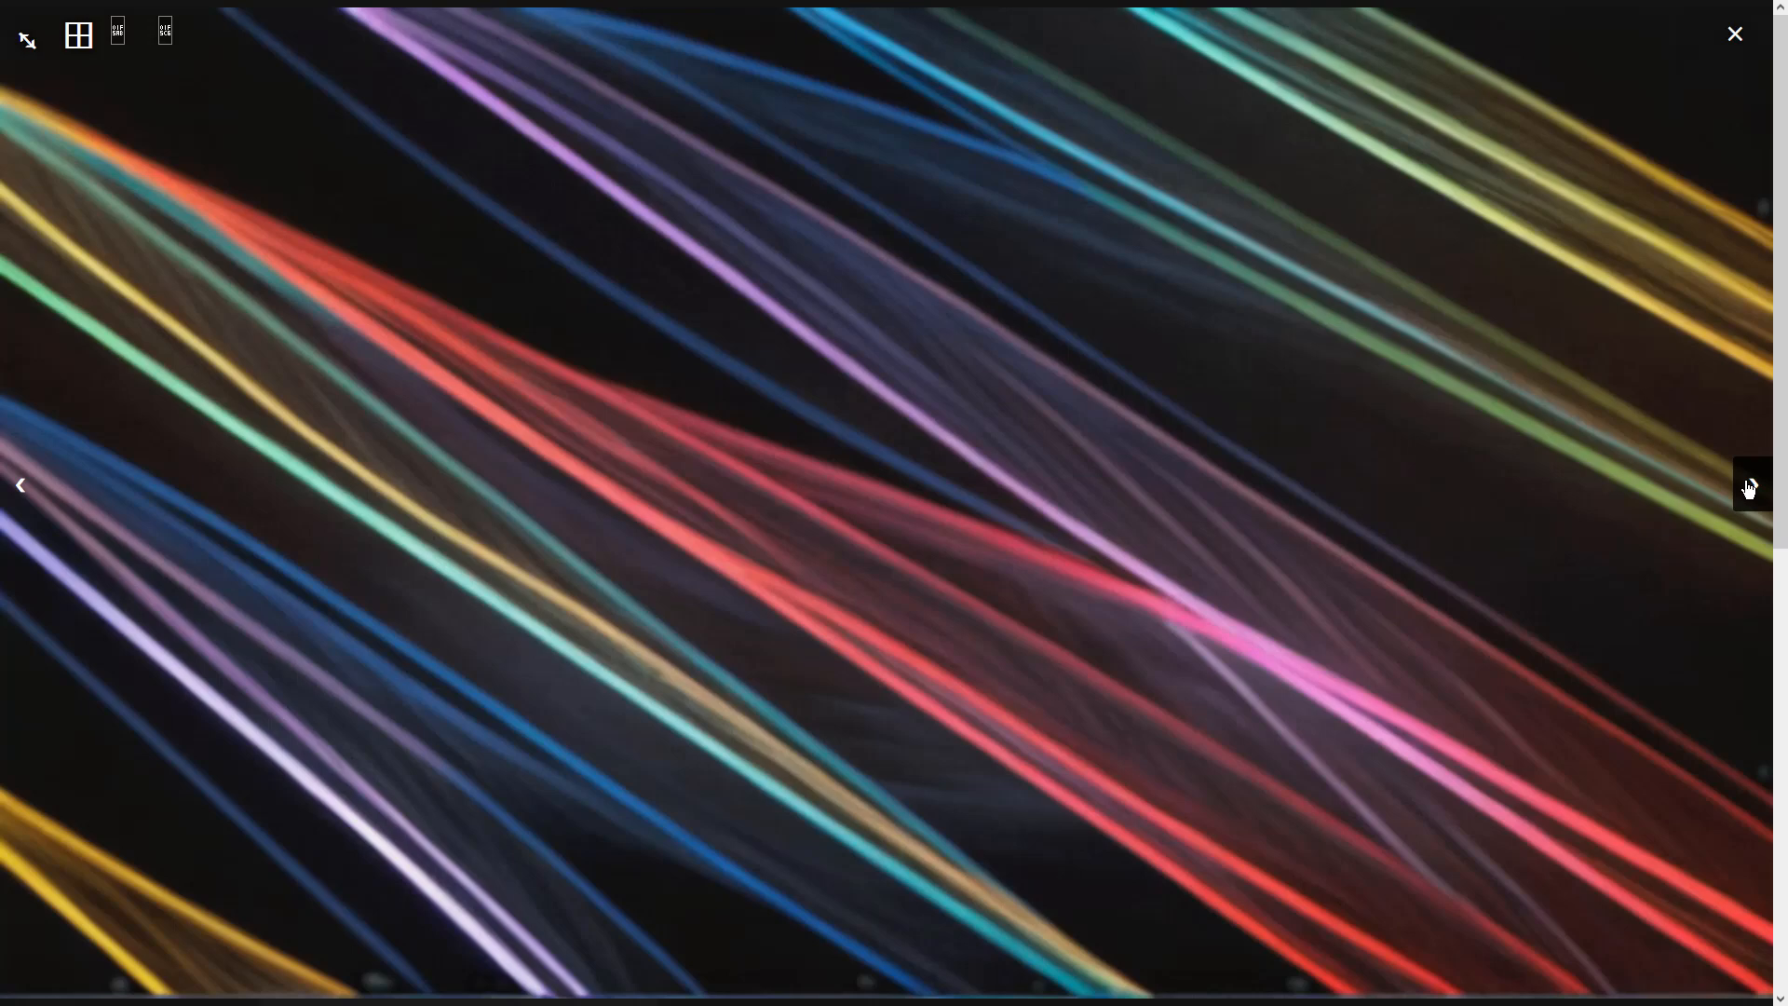
Step: Close the full-size view, send the generated image to img2img and keep DPM++ 2M as the sampling method
{"action": "left_click", "coordinate": [1652, 471]}
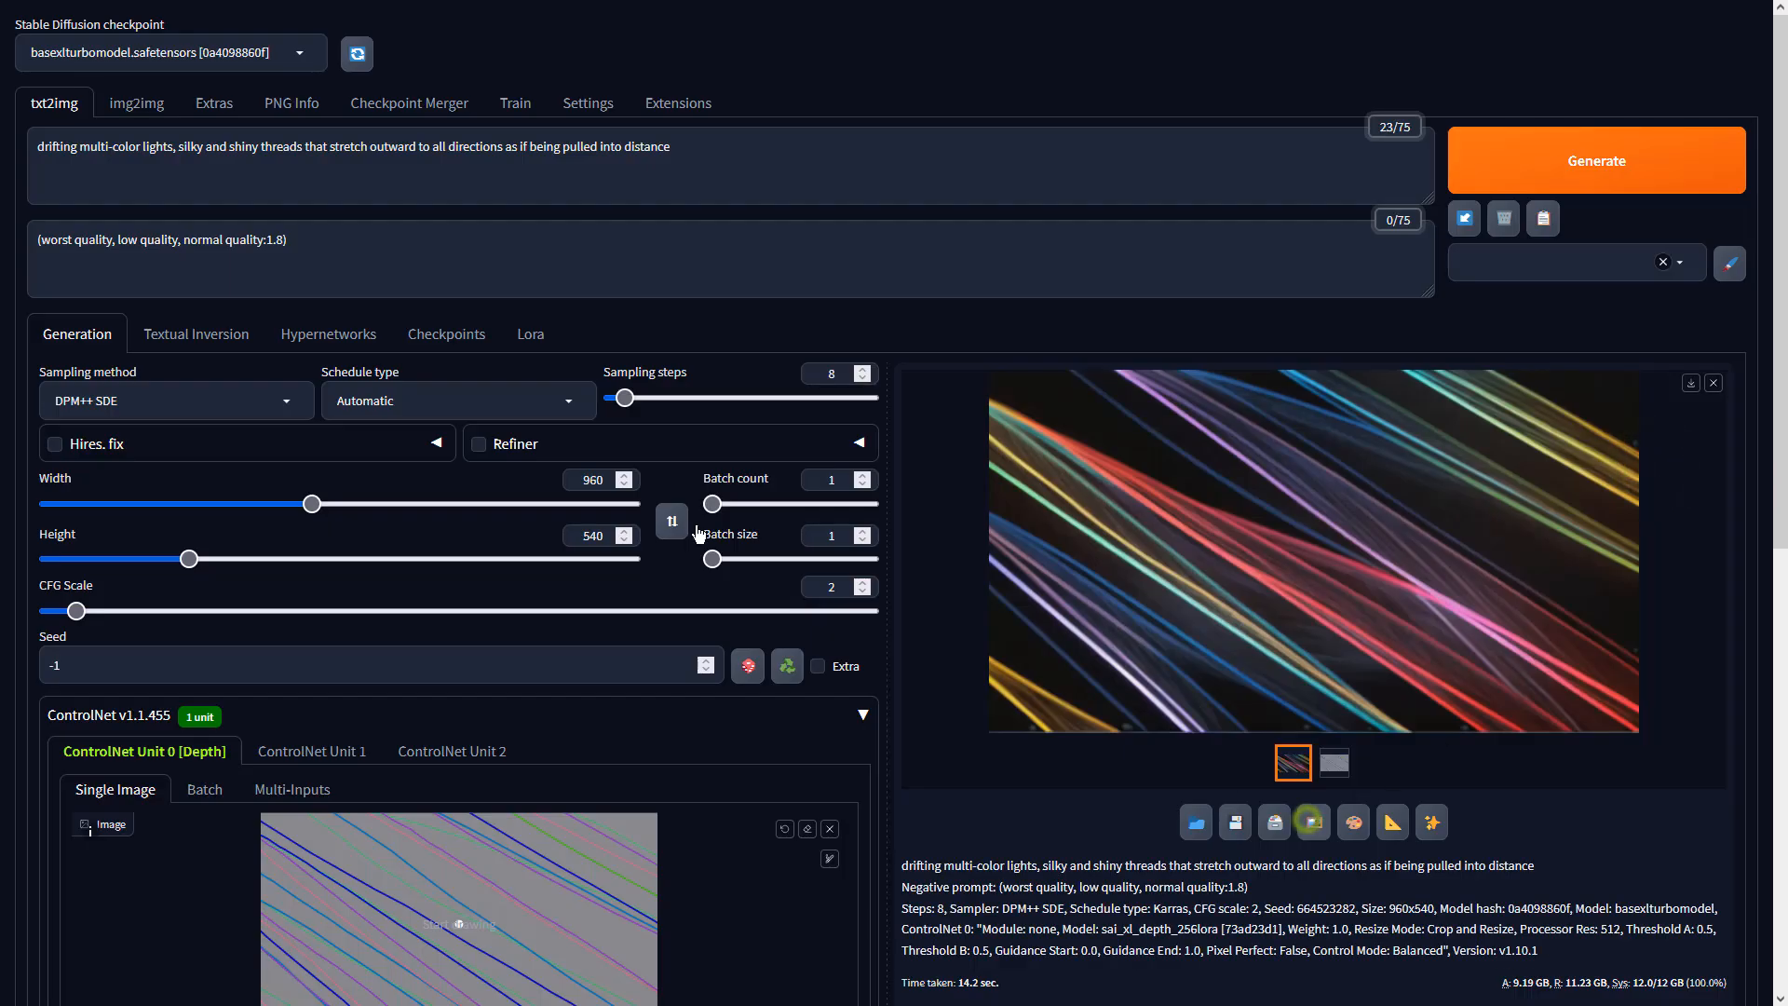
{"action": "scroll", "coordinate": [489, 550], "scroll_direction": "down", "scroll_amount": 7}
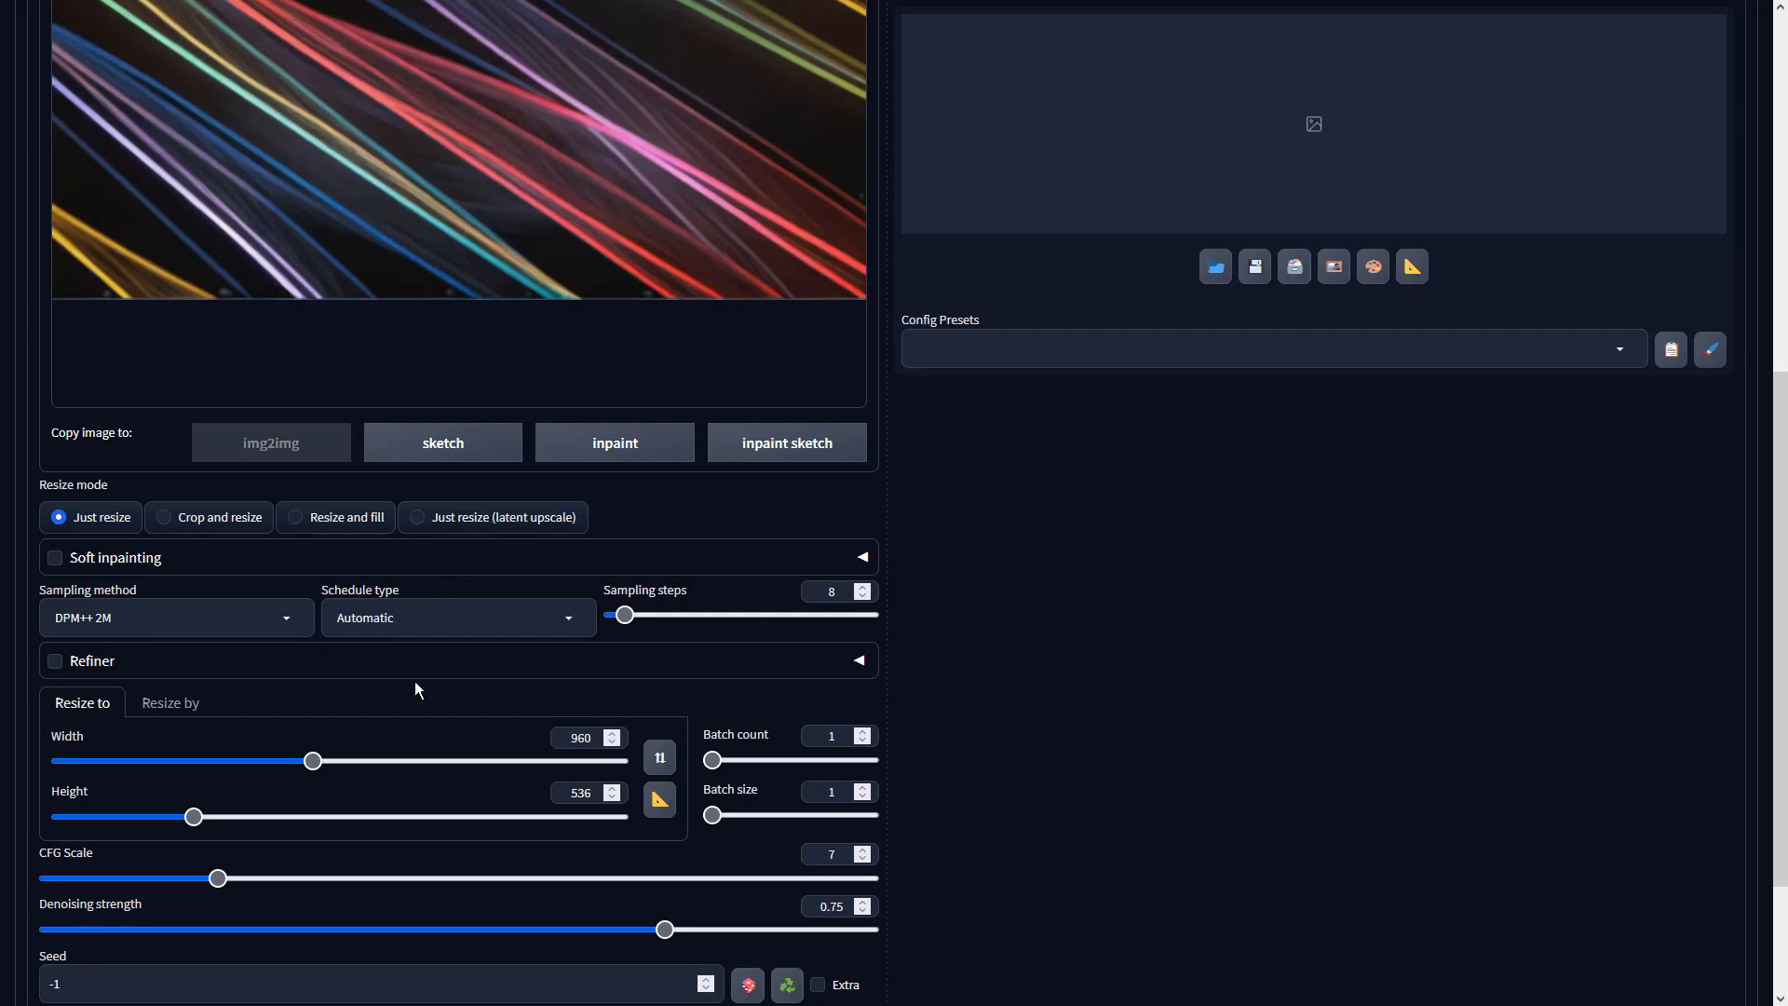
{"action": "left_click", "coordinate": [228, 615]}
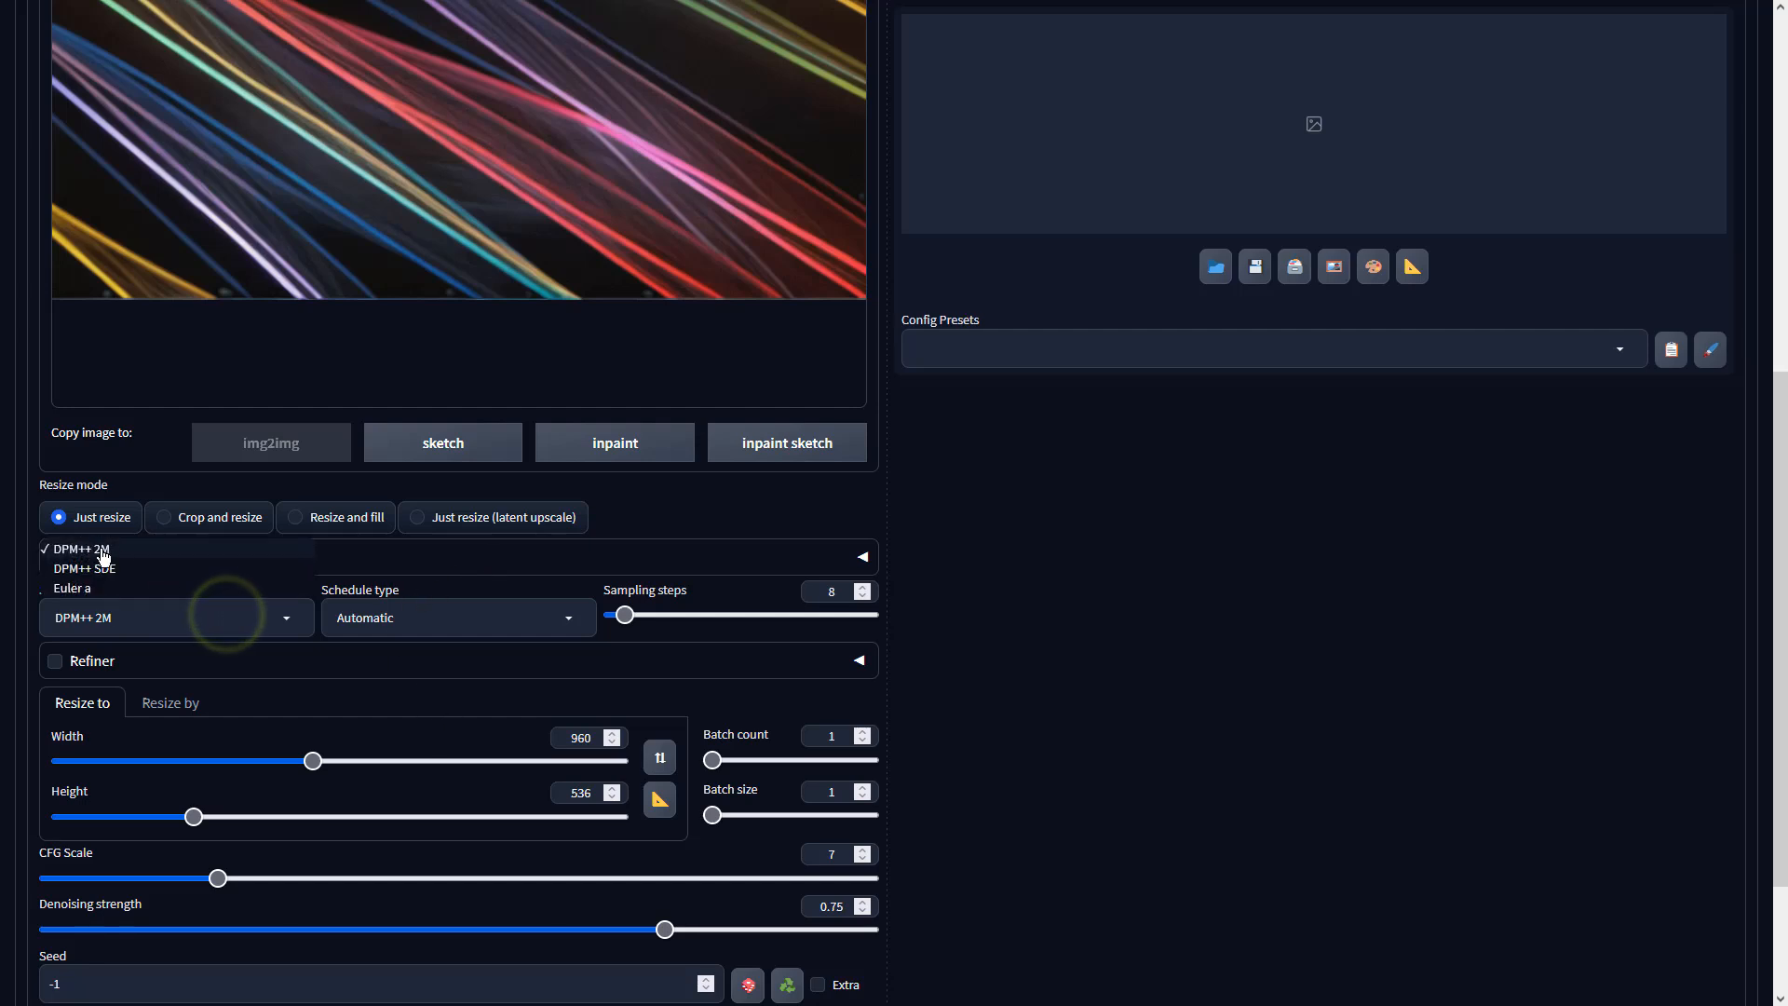
Step: Set the batch count to 4 and the CFG scale to 2, and generate the img2img variations
{"action": "double_click", "coordinate": [813, 738]}
{"action": "type", "text": "4"}
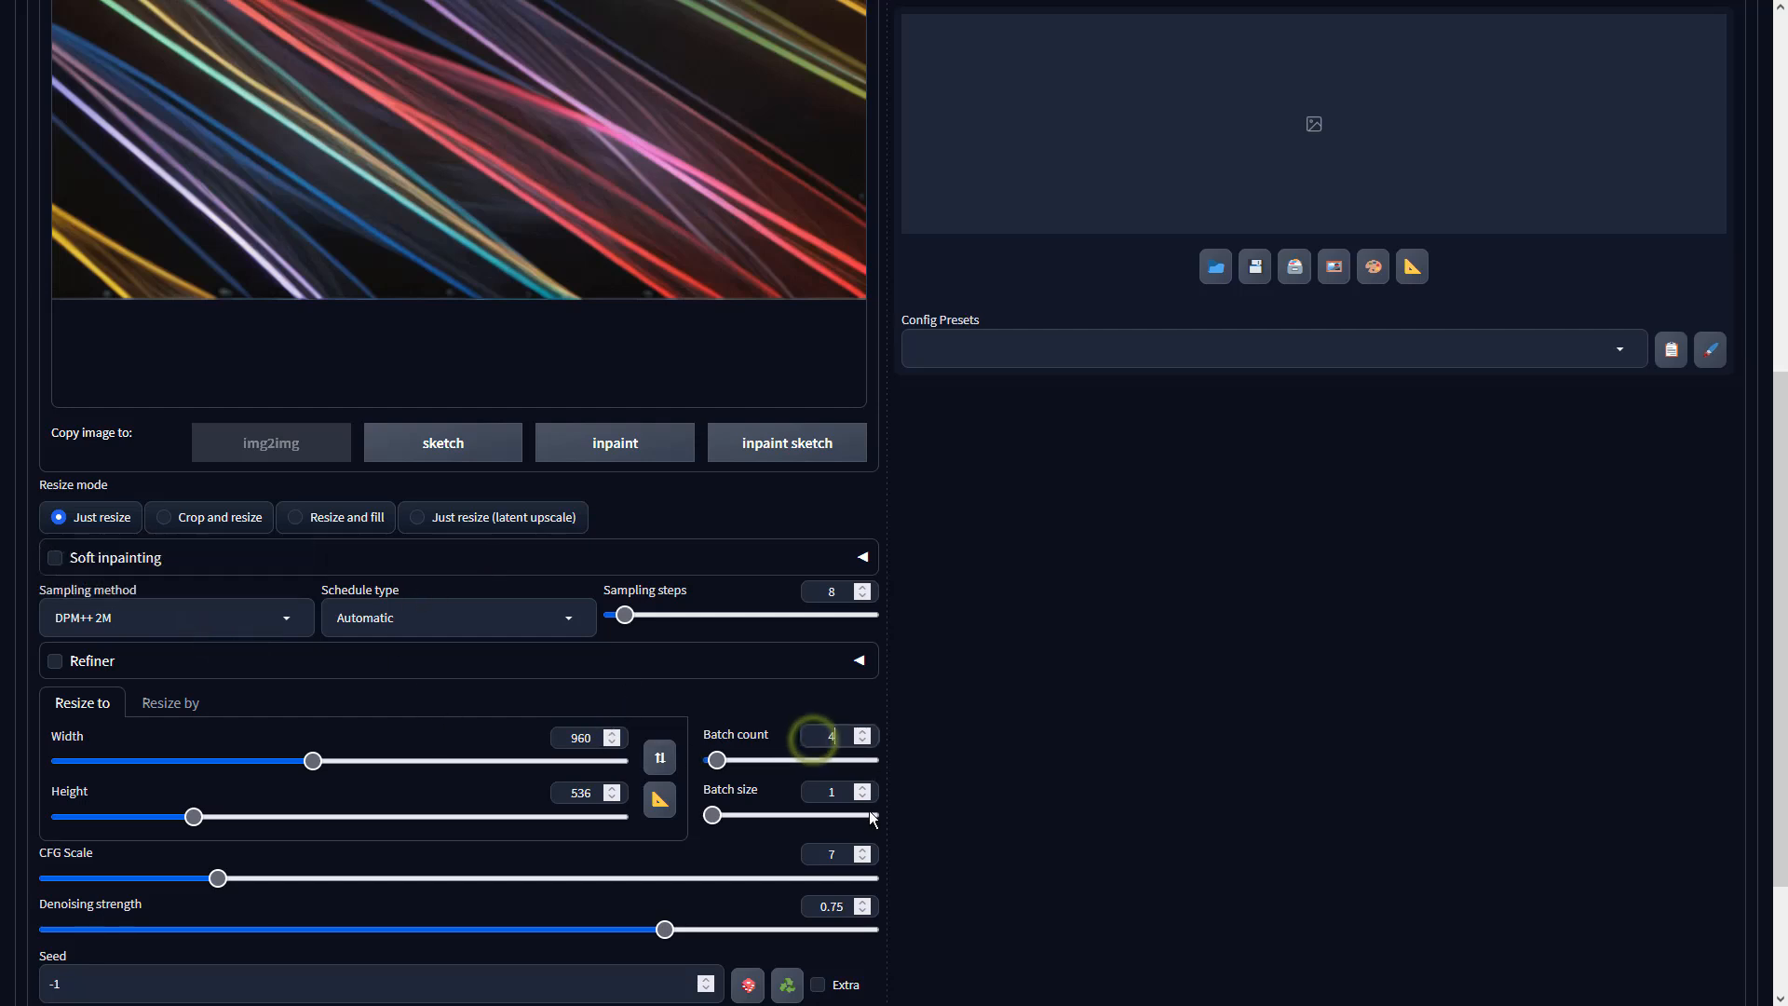
{"action": "left_click", "coordinate": [840, 844]}
{"action": "left_click", "coordinate": [977, 842]}
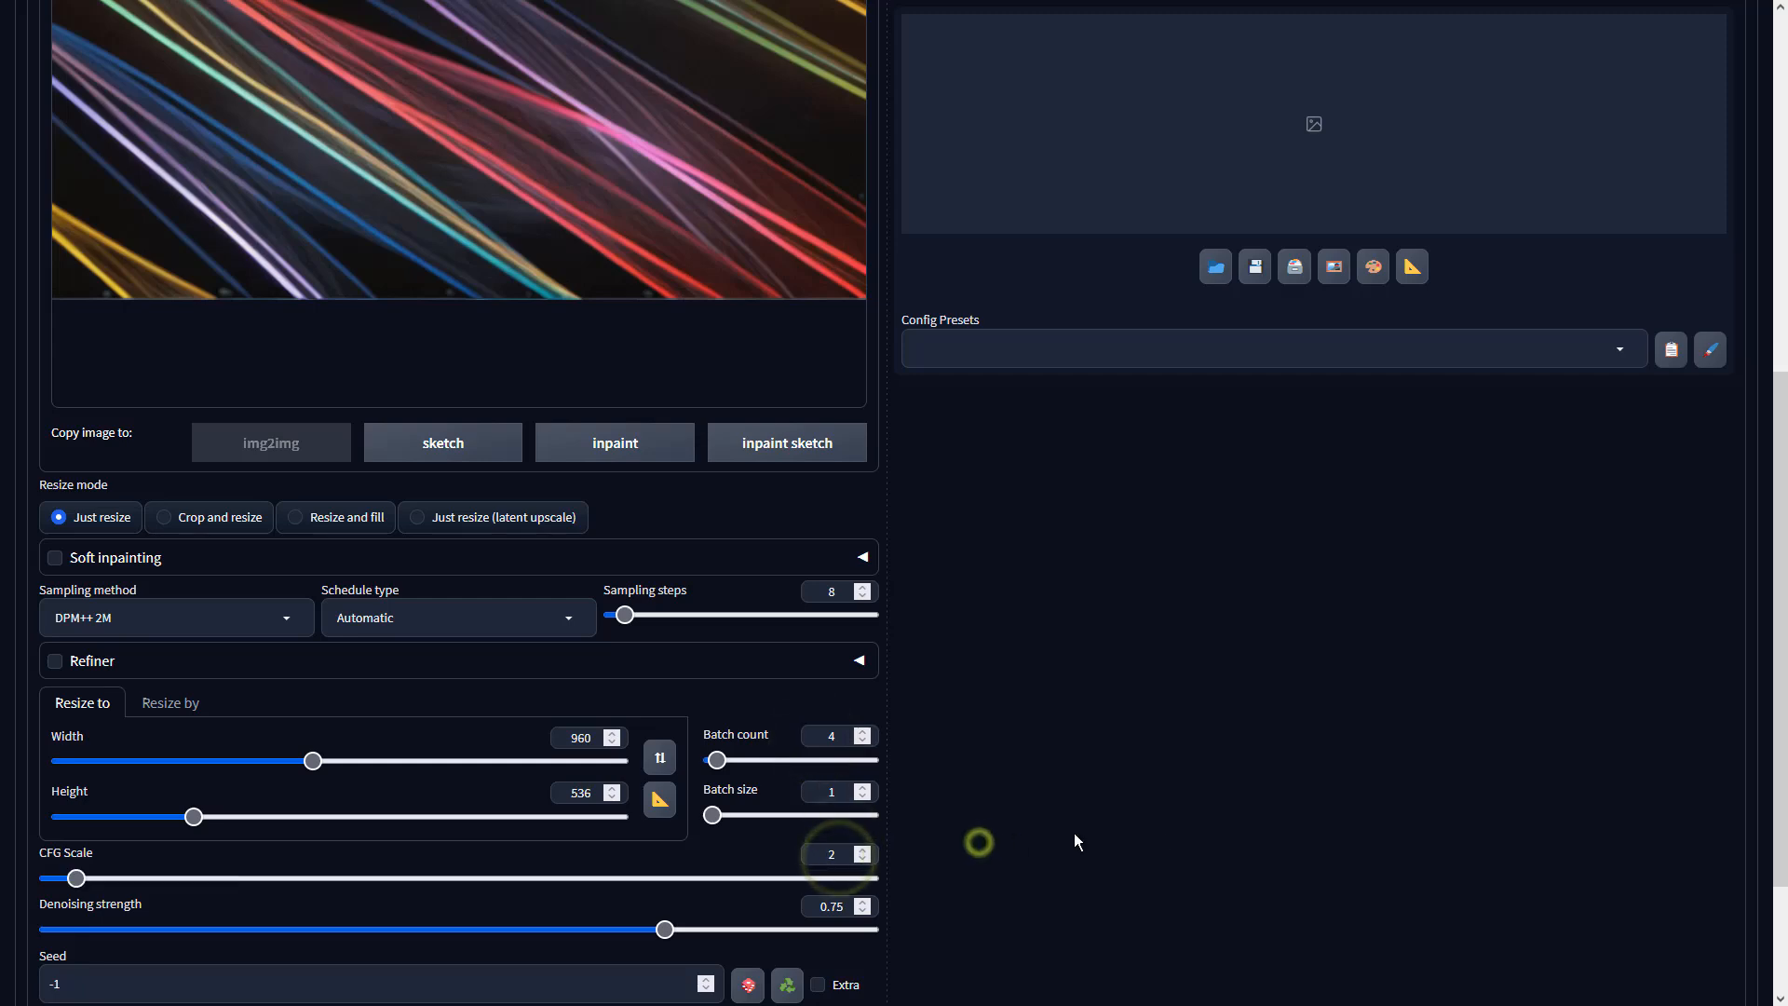
{"action": "scroll", "coordinate": [1154, 833], "scroll_direction": "up", "scroll_amount": 7}
{"action": "left_click", "coordinate": [1503, 166]}
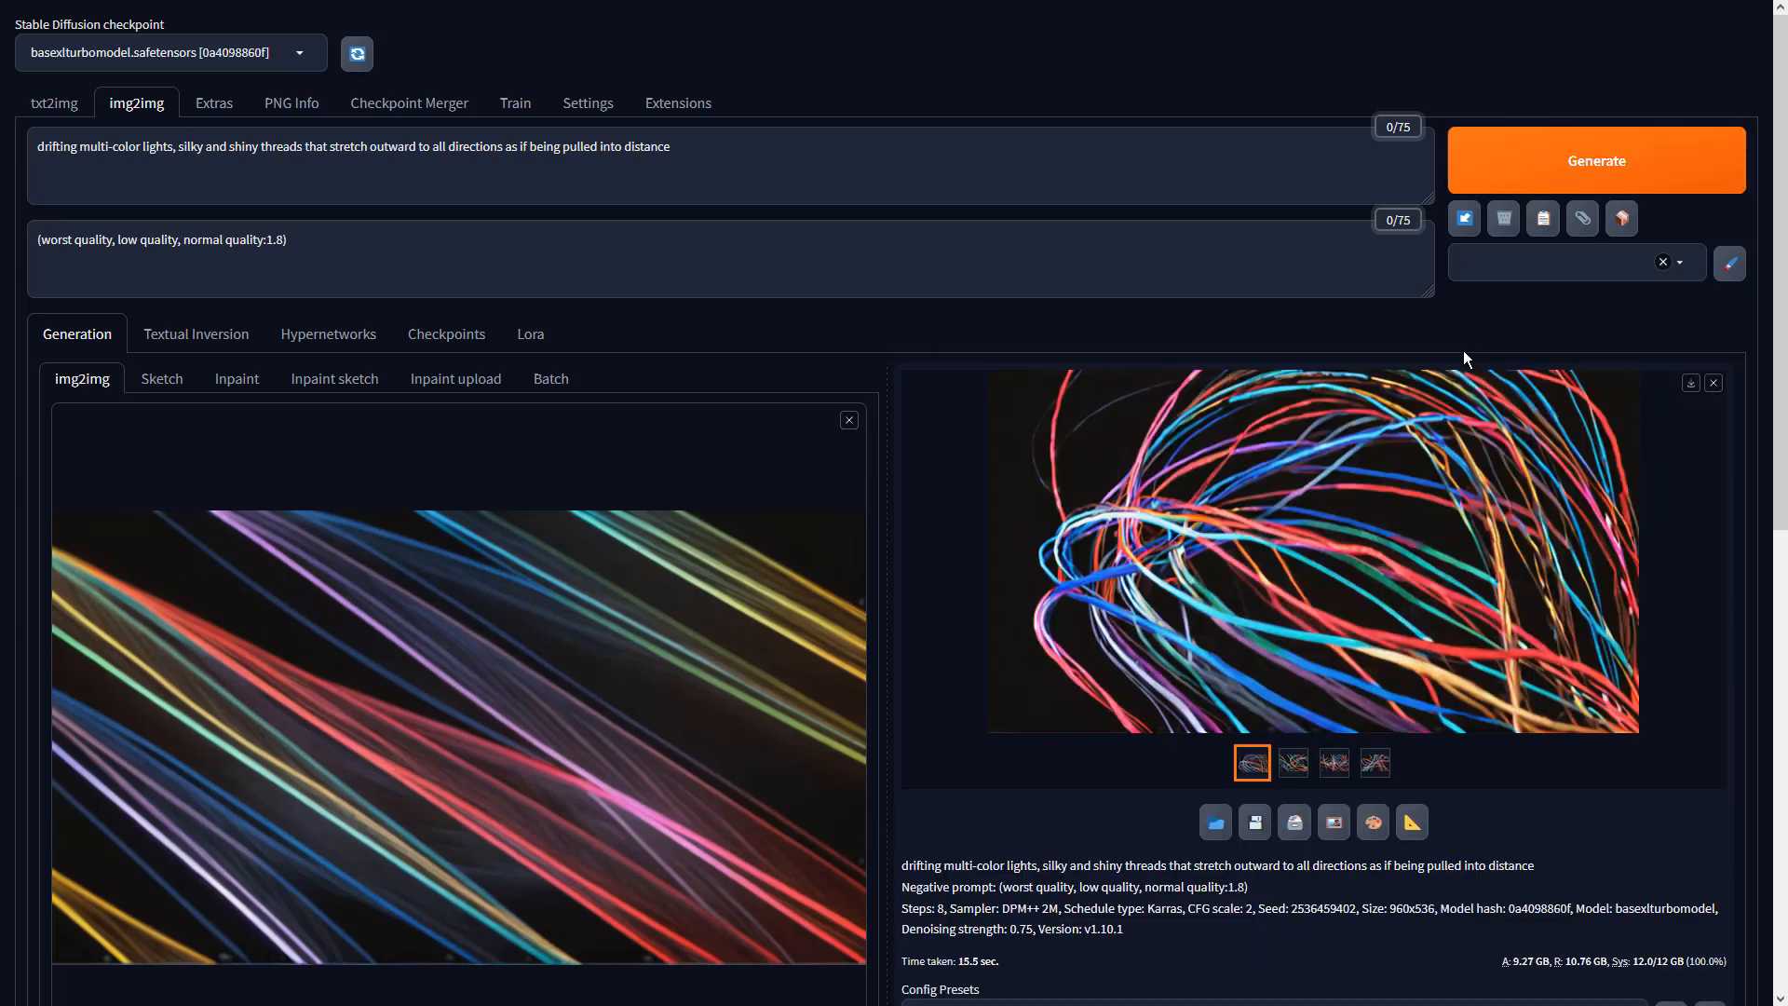
Step: View the generated thread variations one by one at full size and compare them
{"action": "left_click", "coordinate": [1462, 458]}
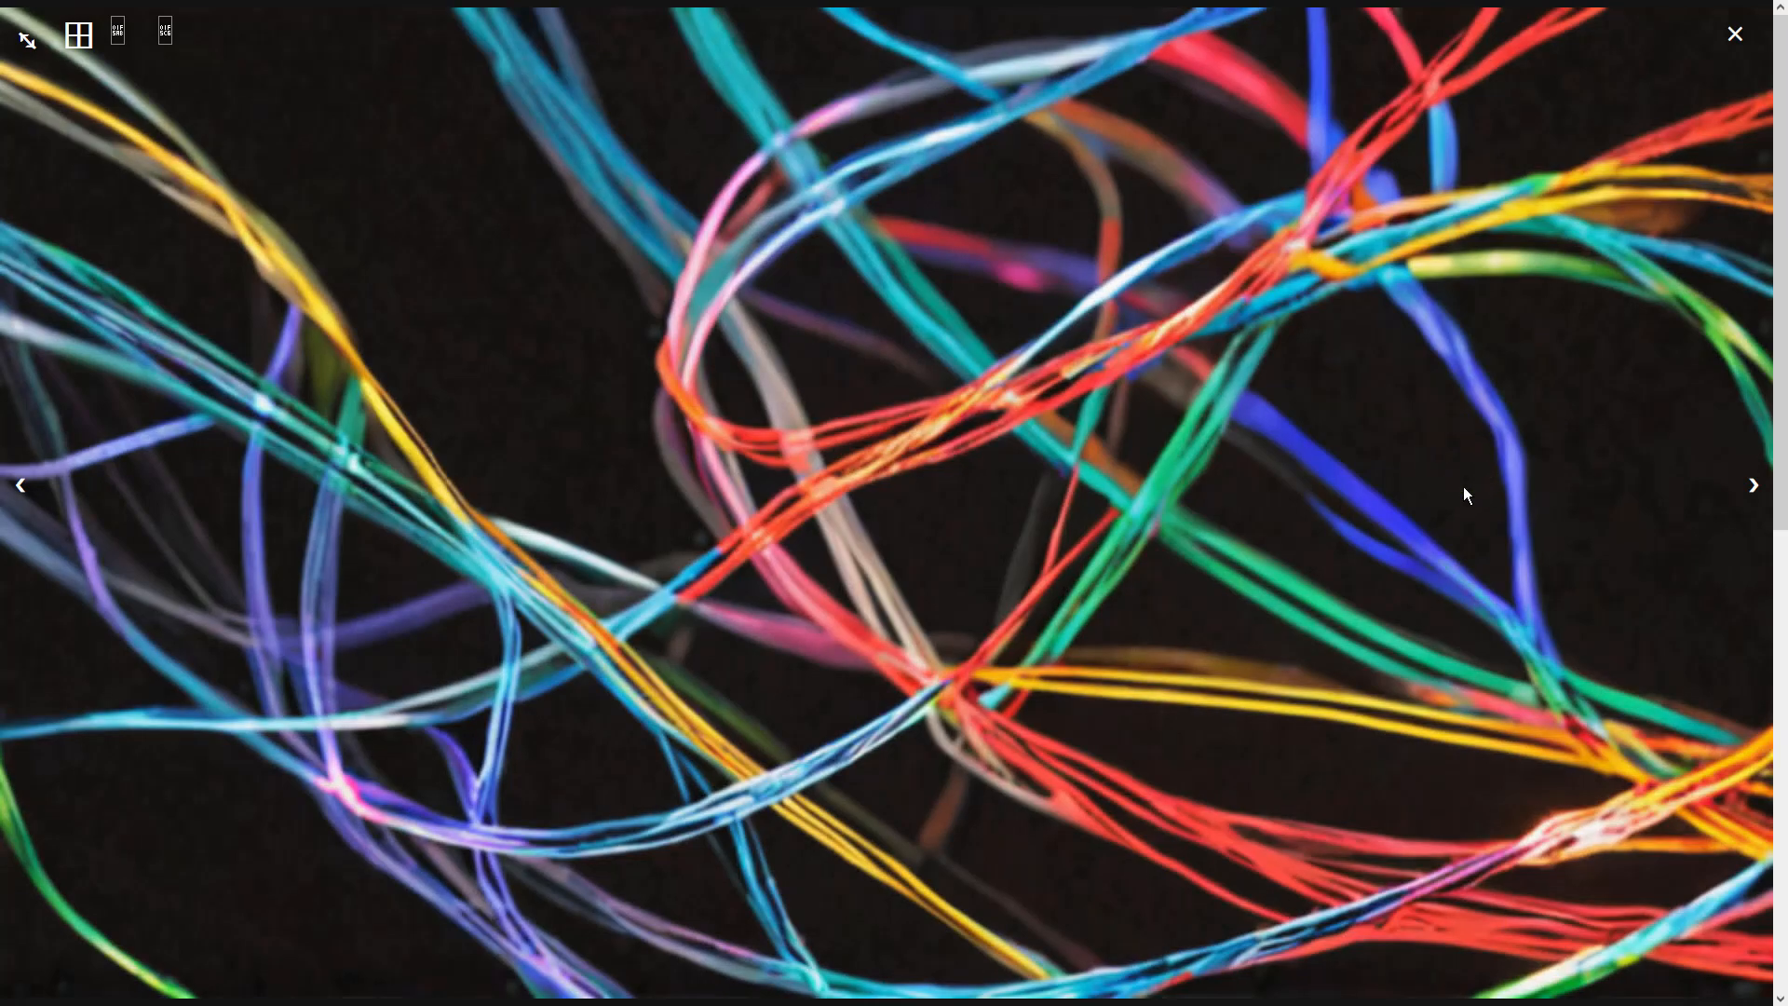
{"action": "left_click", "coordinate": [1751, 485]}
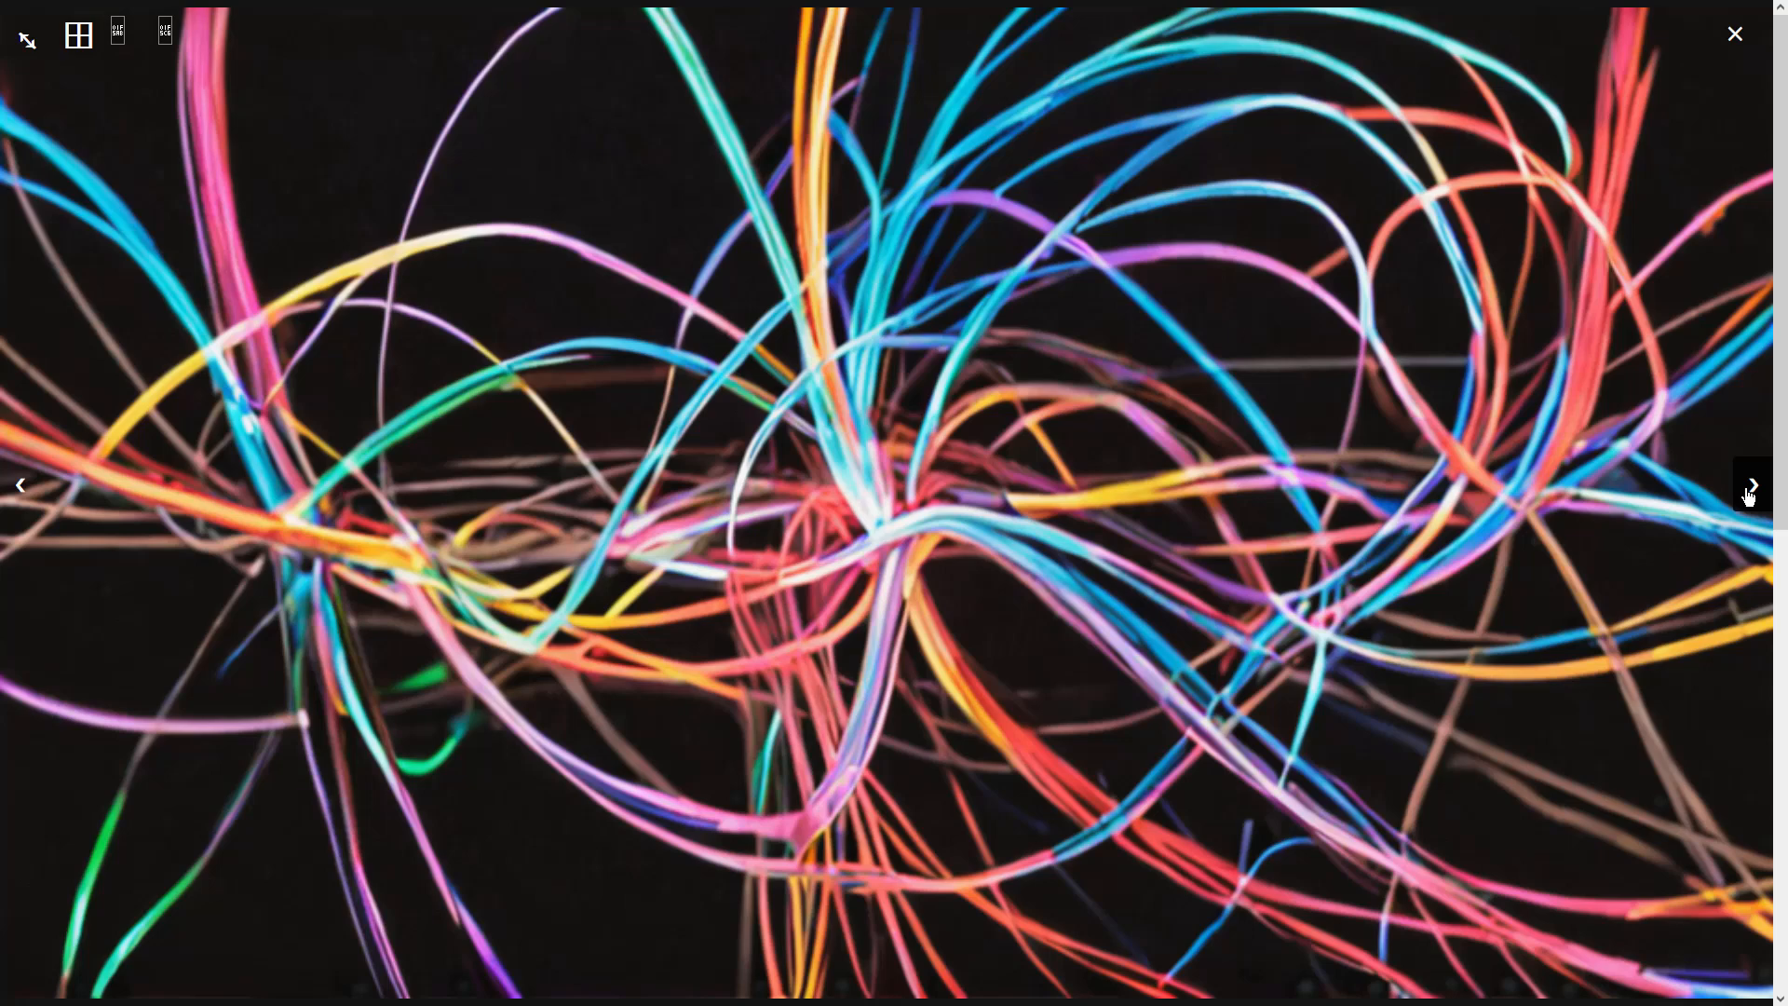
{"action": "left_click", "coordinate": [1749, 491]}
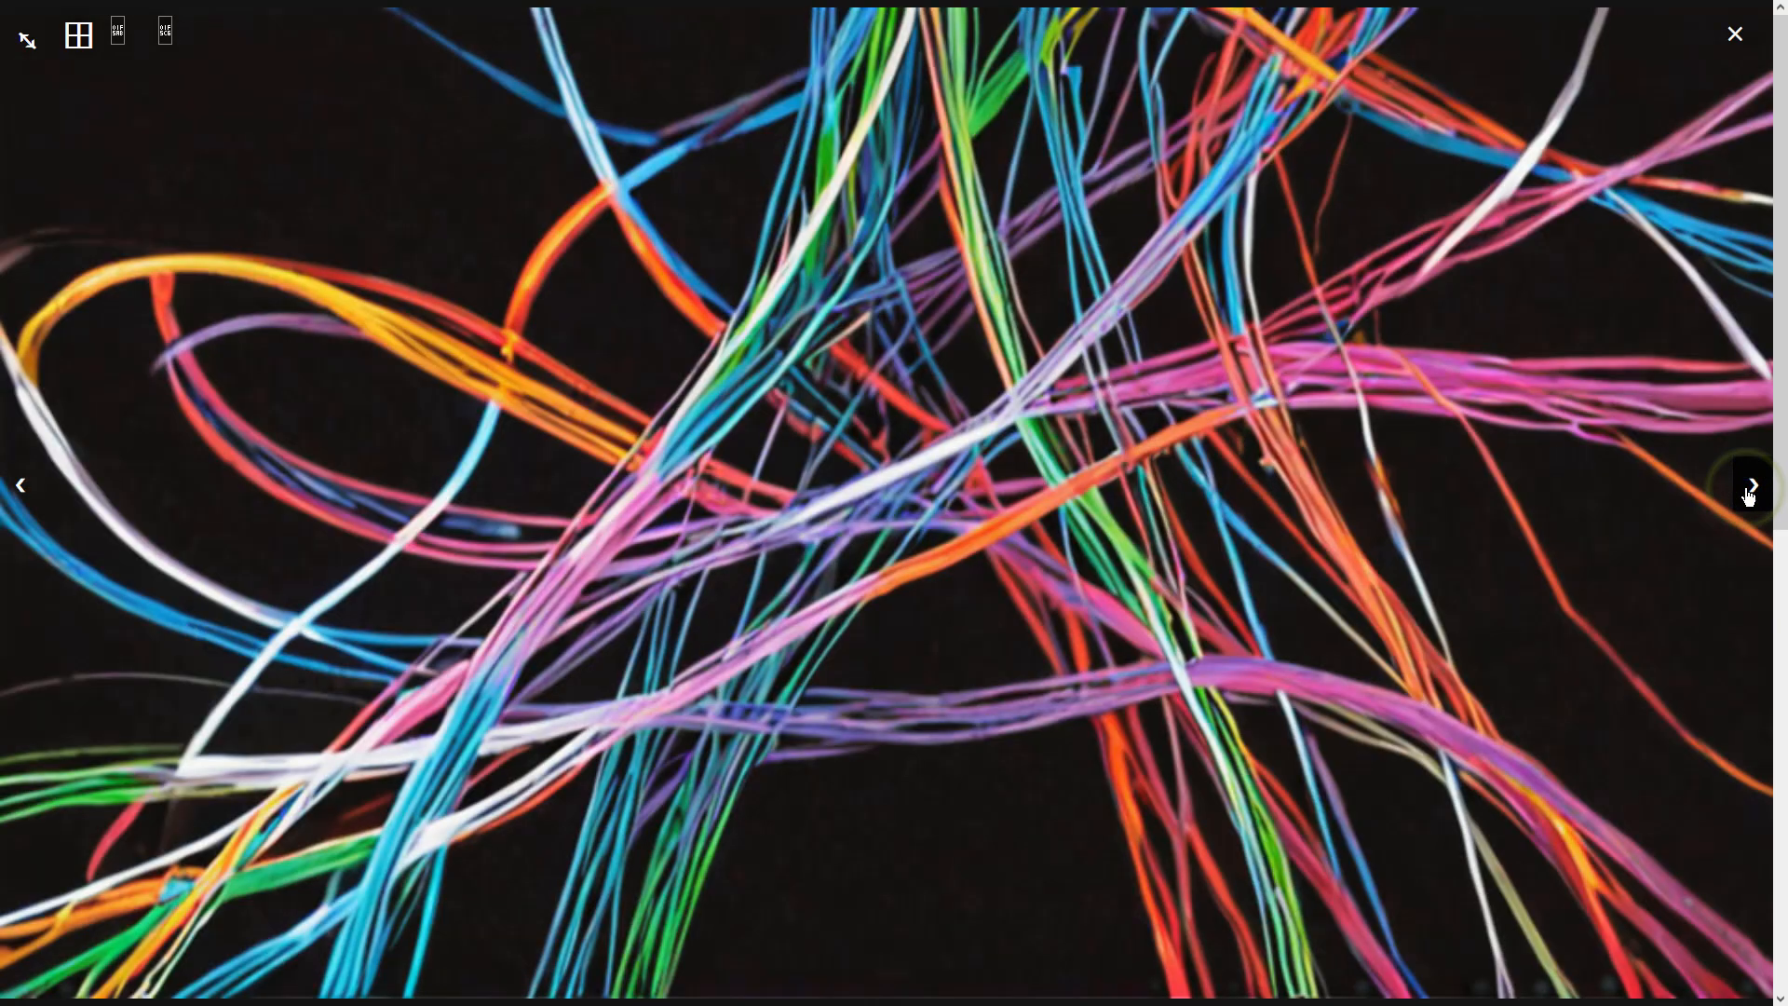
{"action": "left_click", "coordinate": [1749, 491]}
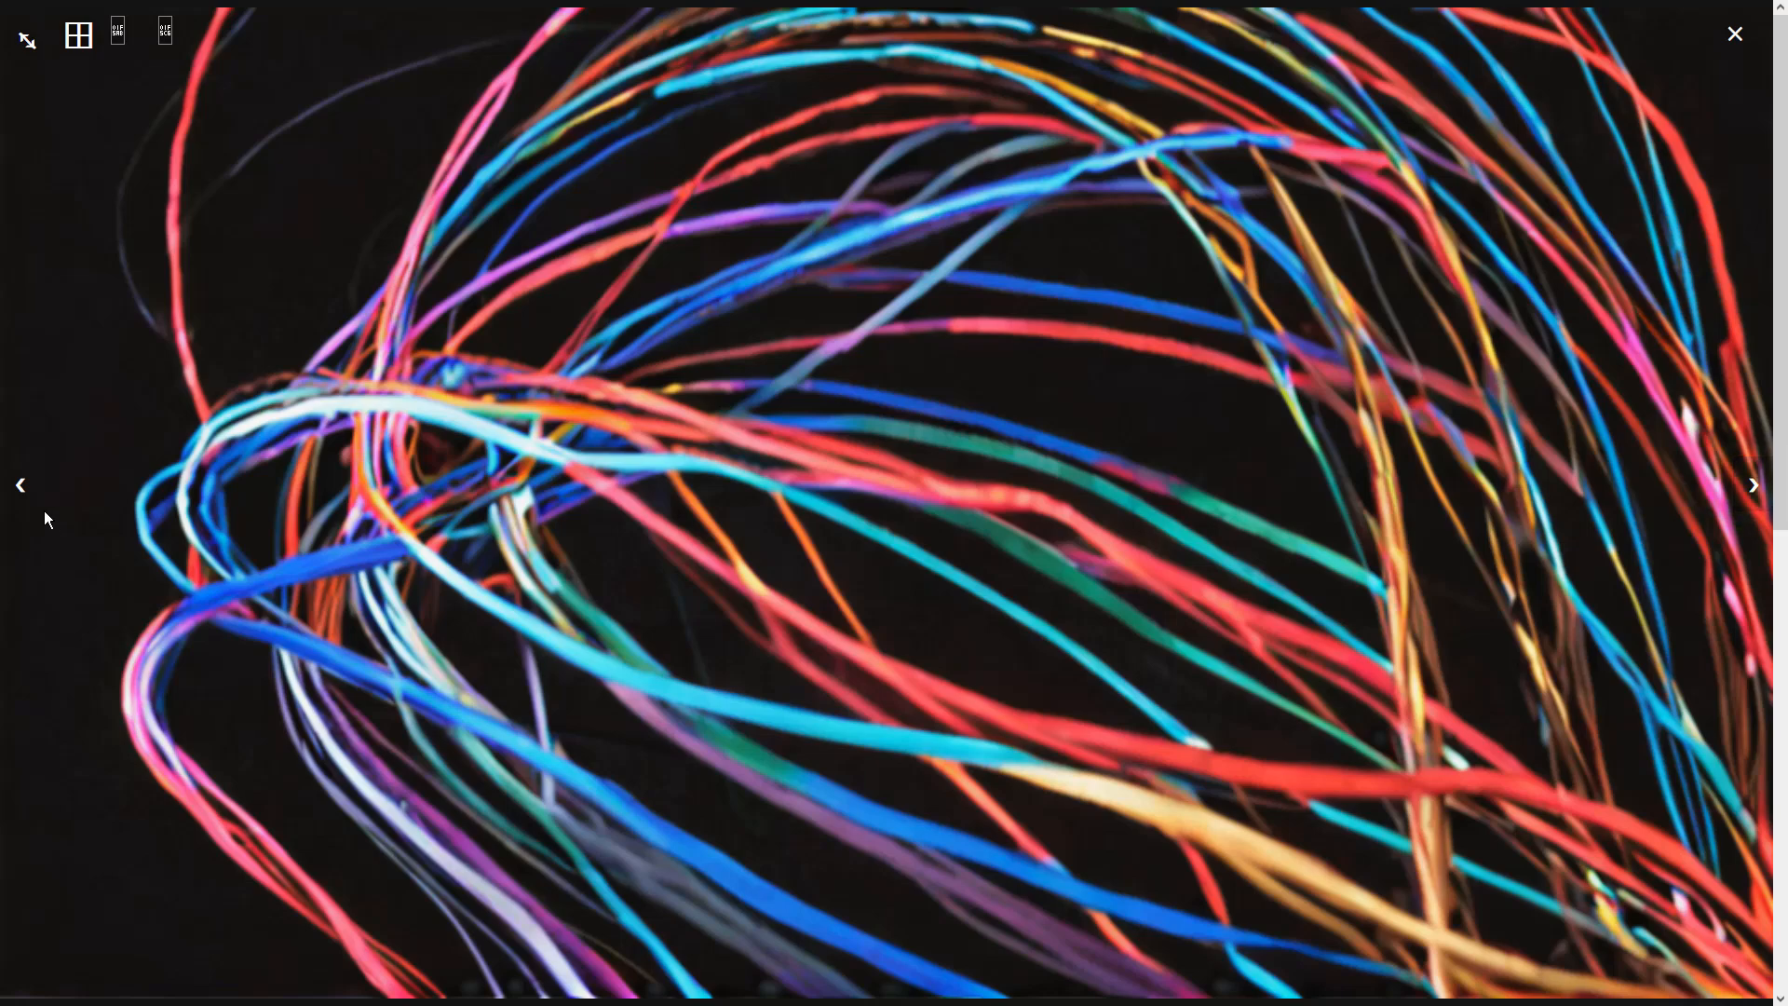
{"action": "left_click", "coordinate": [25, 478]}
{"action": "left_click", "coordinate": [24, 479]}
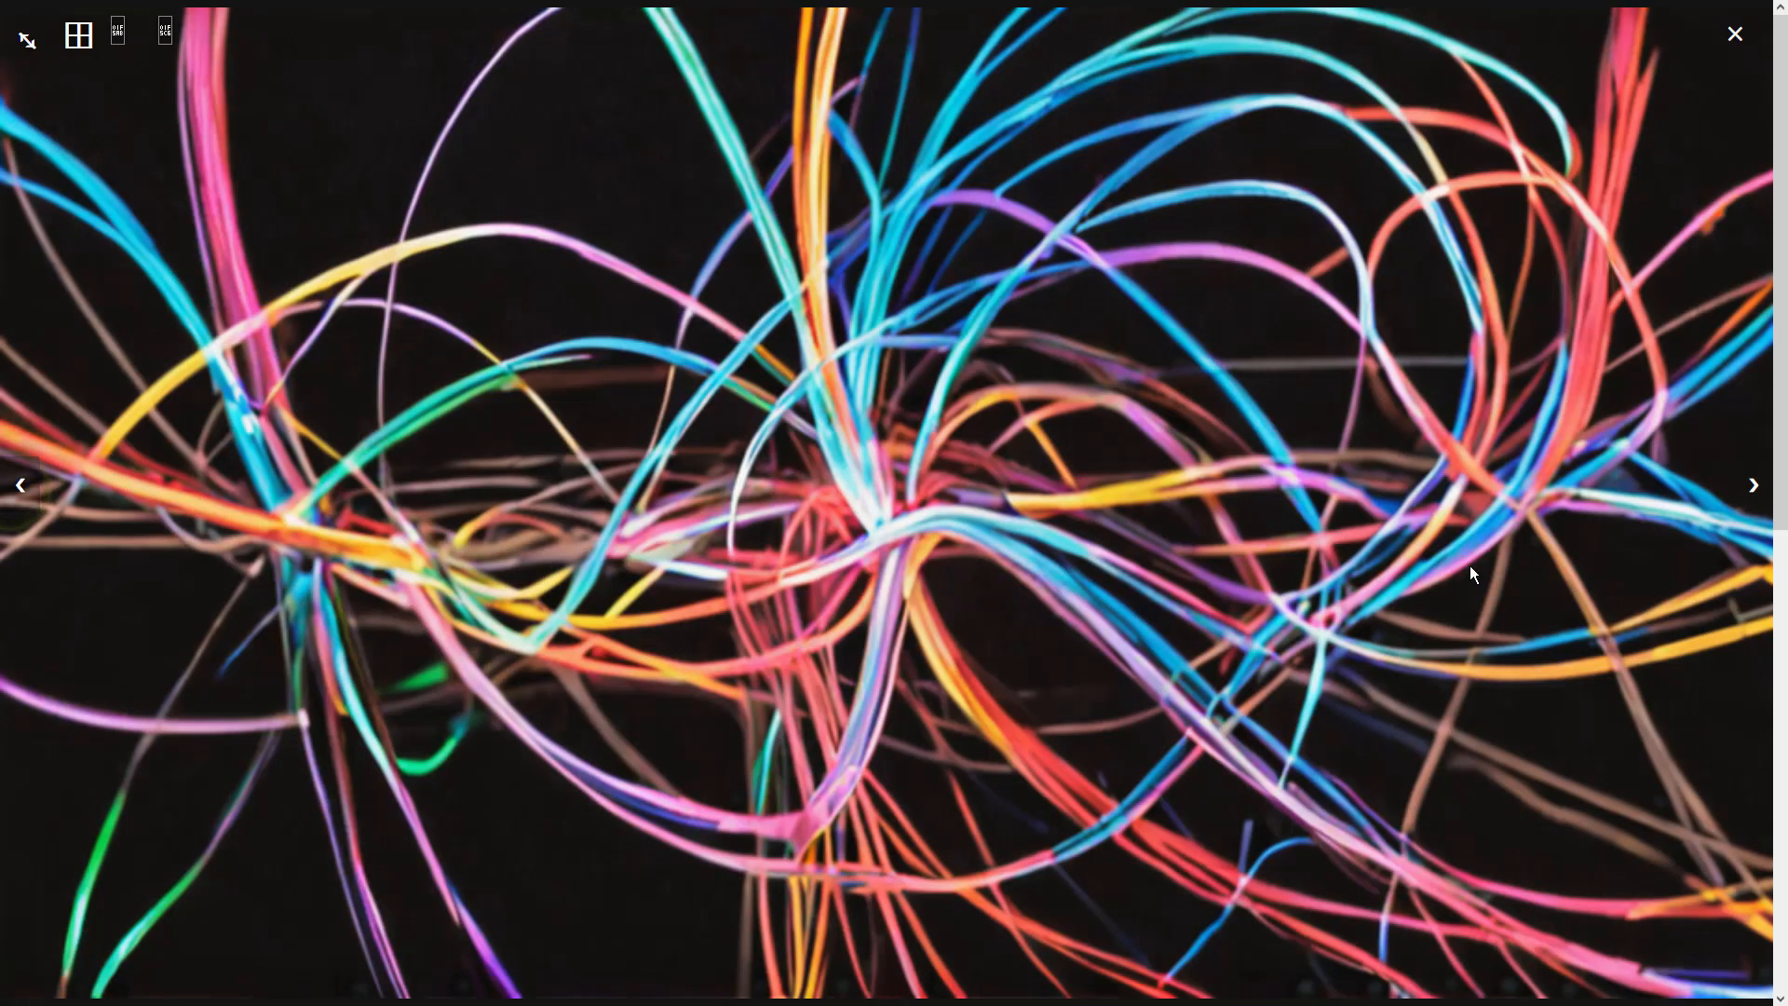
Step: Select the fourth variation and send it to Extras
{"action": "left_click", "coordinate": [1753, 485]}
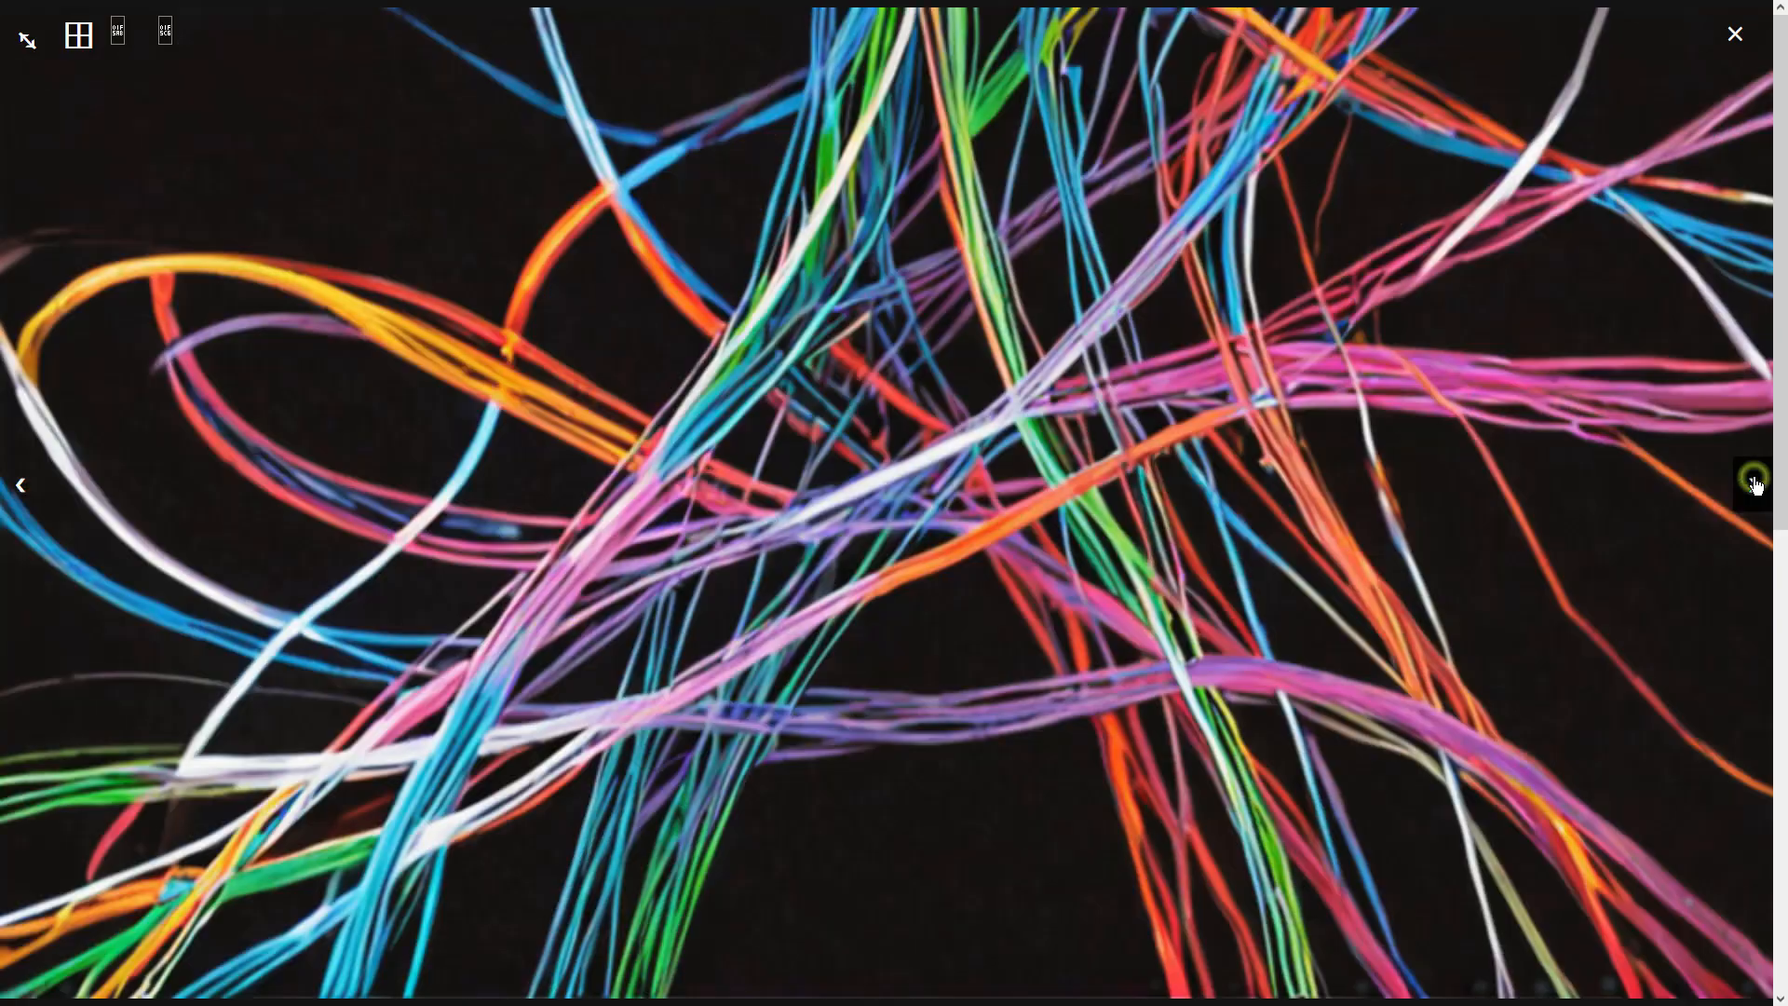
{"action": "left_click", "coordinate": [1406, 534]}
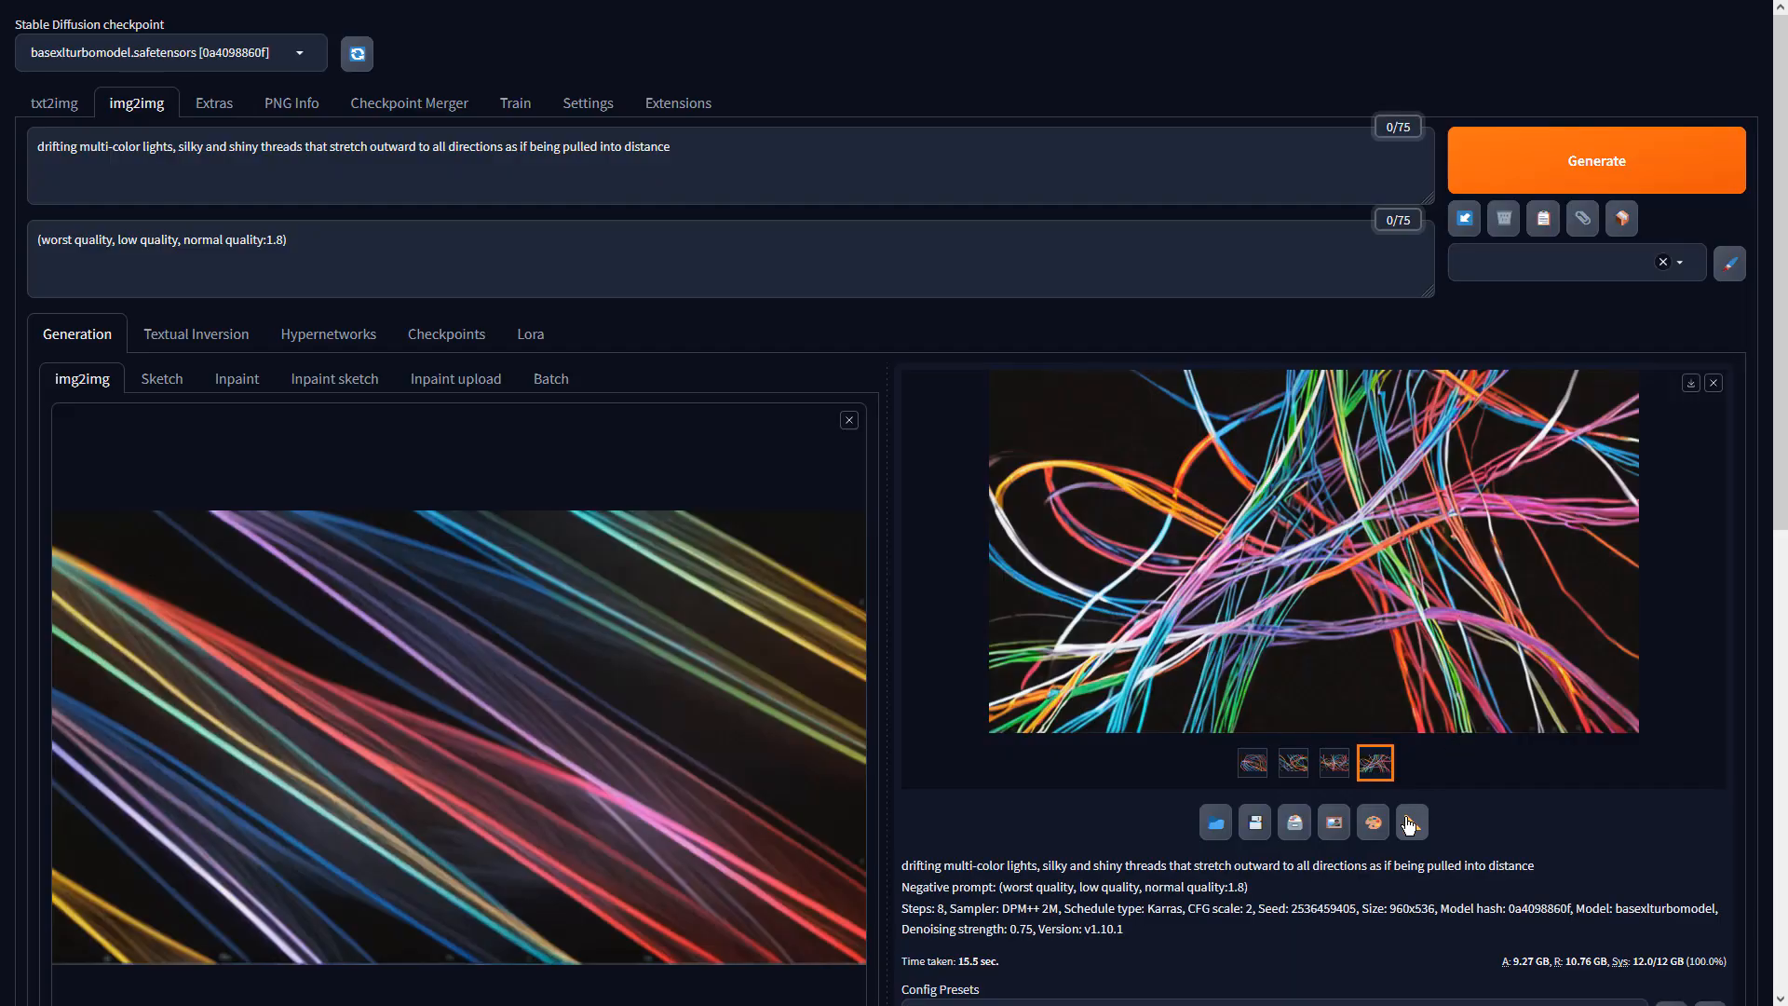
{"action": "left_click", "coordinate": [1408, 821]}
Step: Upscale the image with the 4x-UltraSharp upscaler at a resize factor of 1 and open the result
{"action": "left_click", "coordinate": [411, 476]}
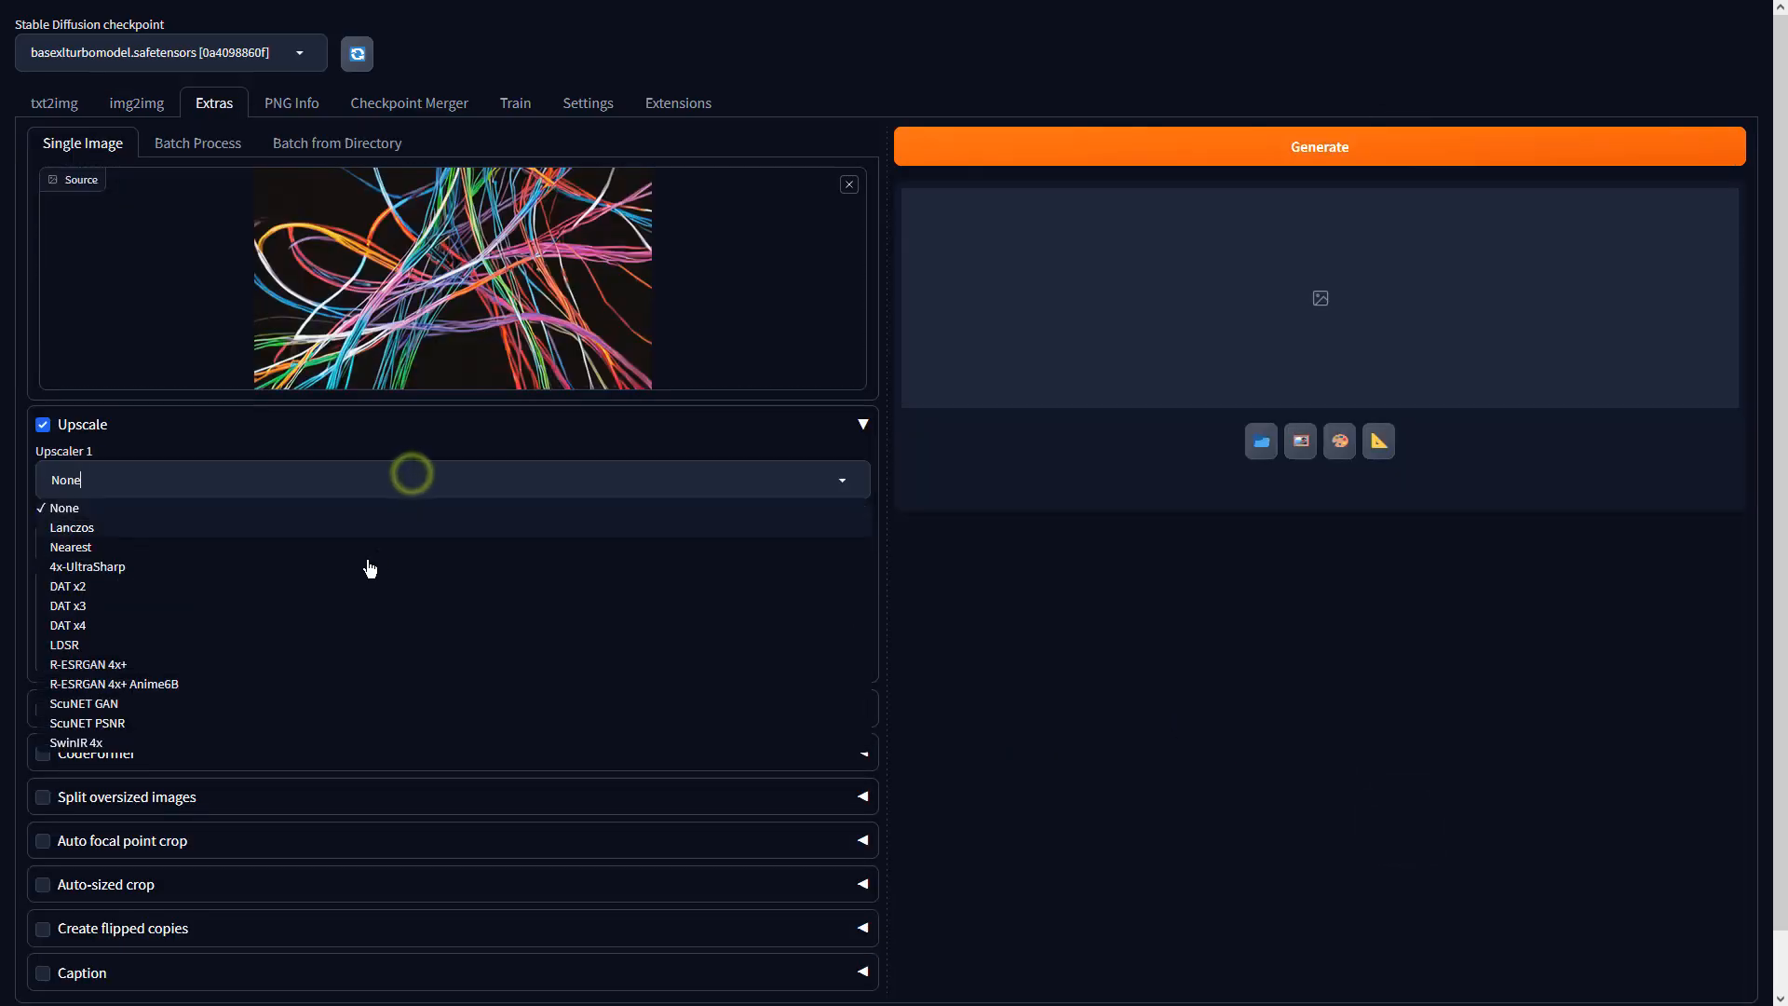
{"action": "left_click", "coordinate": [239, 565]}
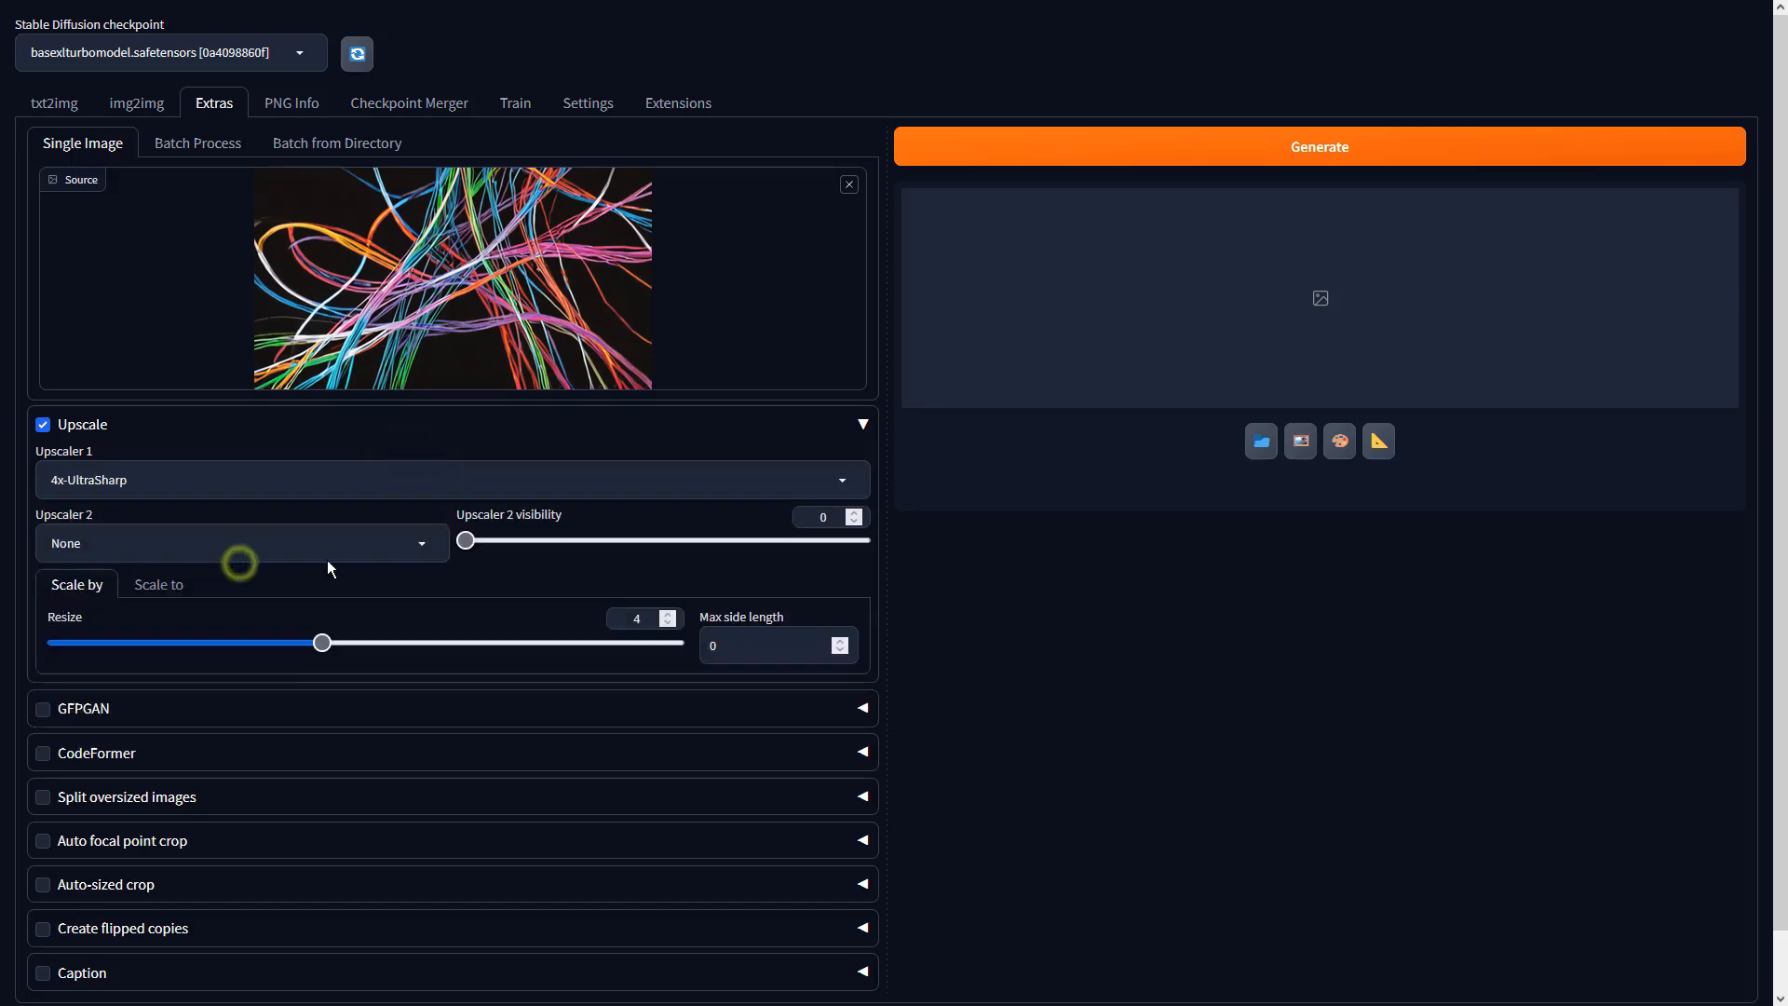
{"action": "double_click", "coordinate": [629, 617]}
{"action": "type", "text": "1"}
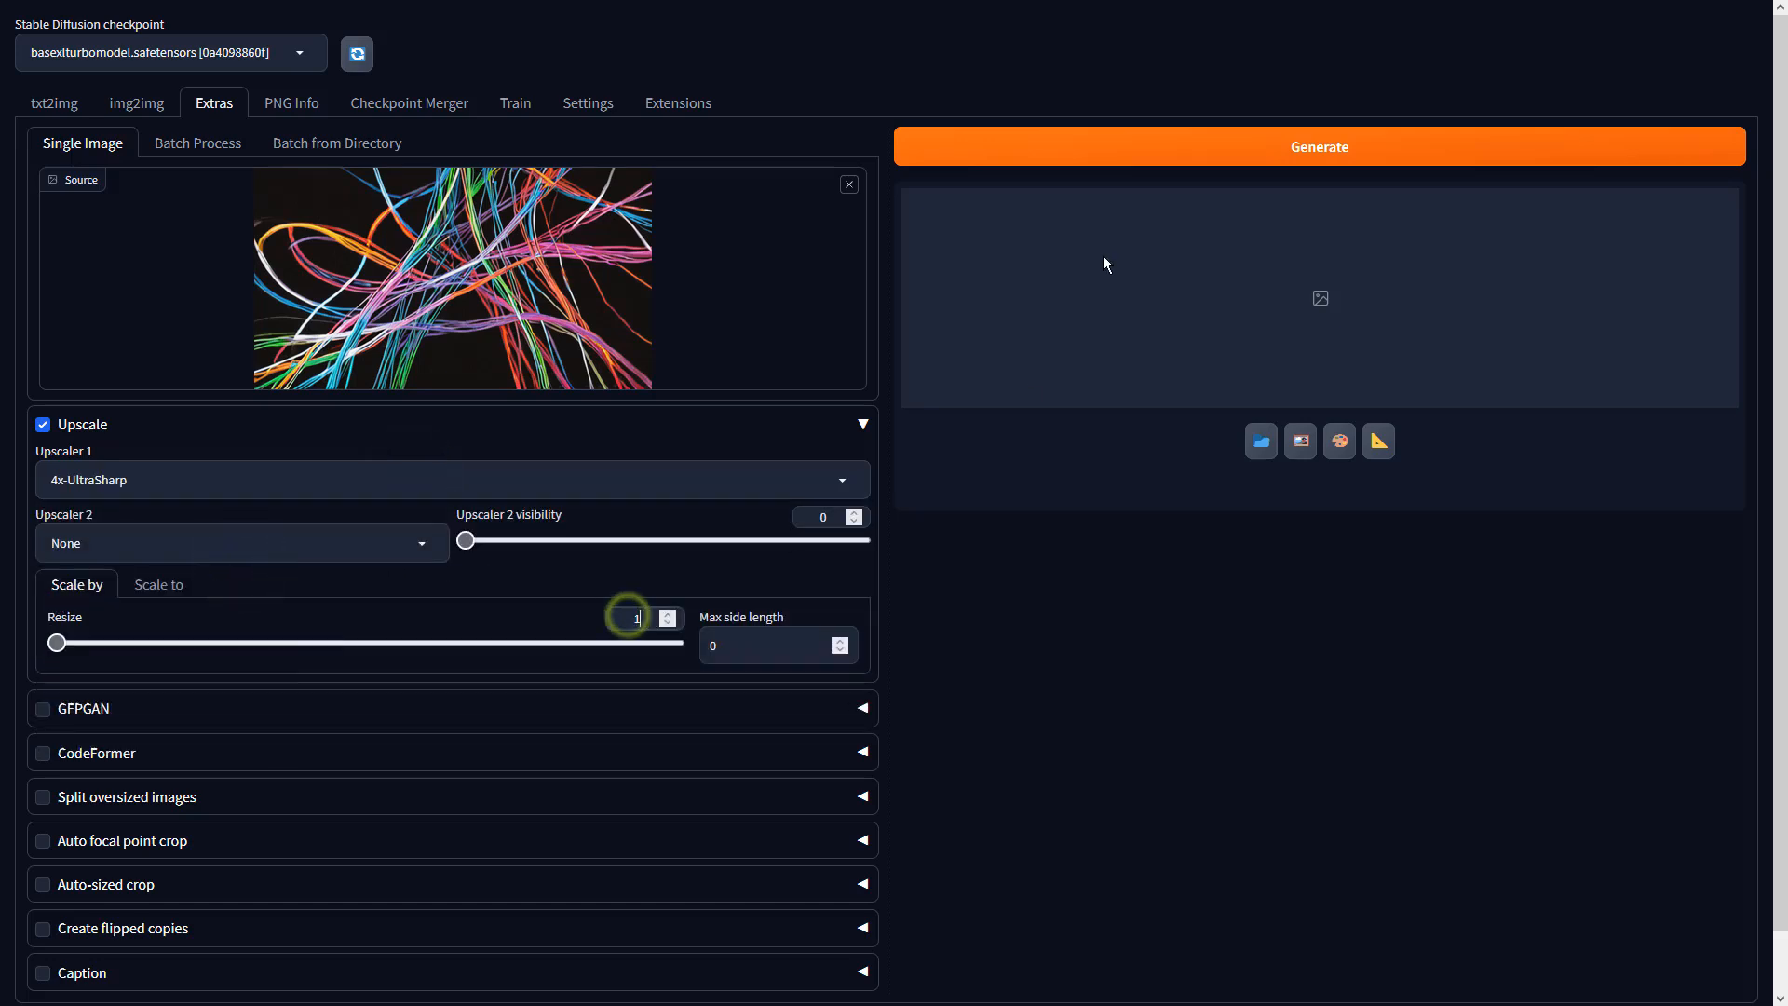
{"action": "left_click", "coordinate": [1135, 158]}
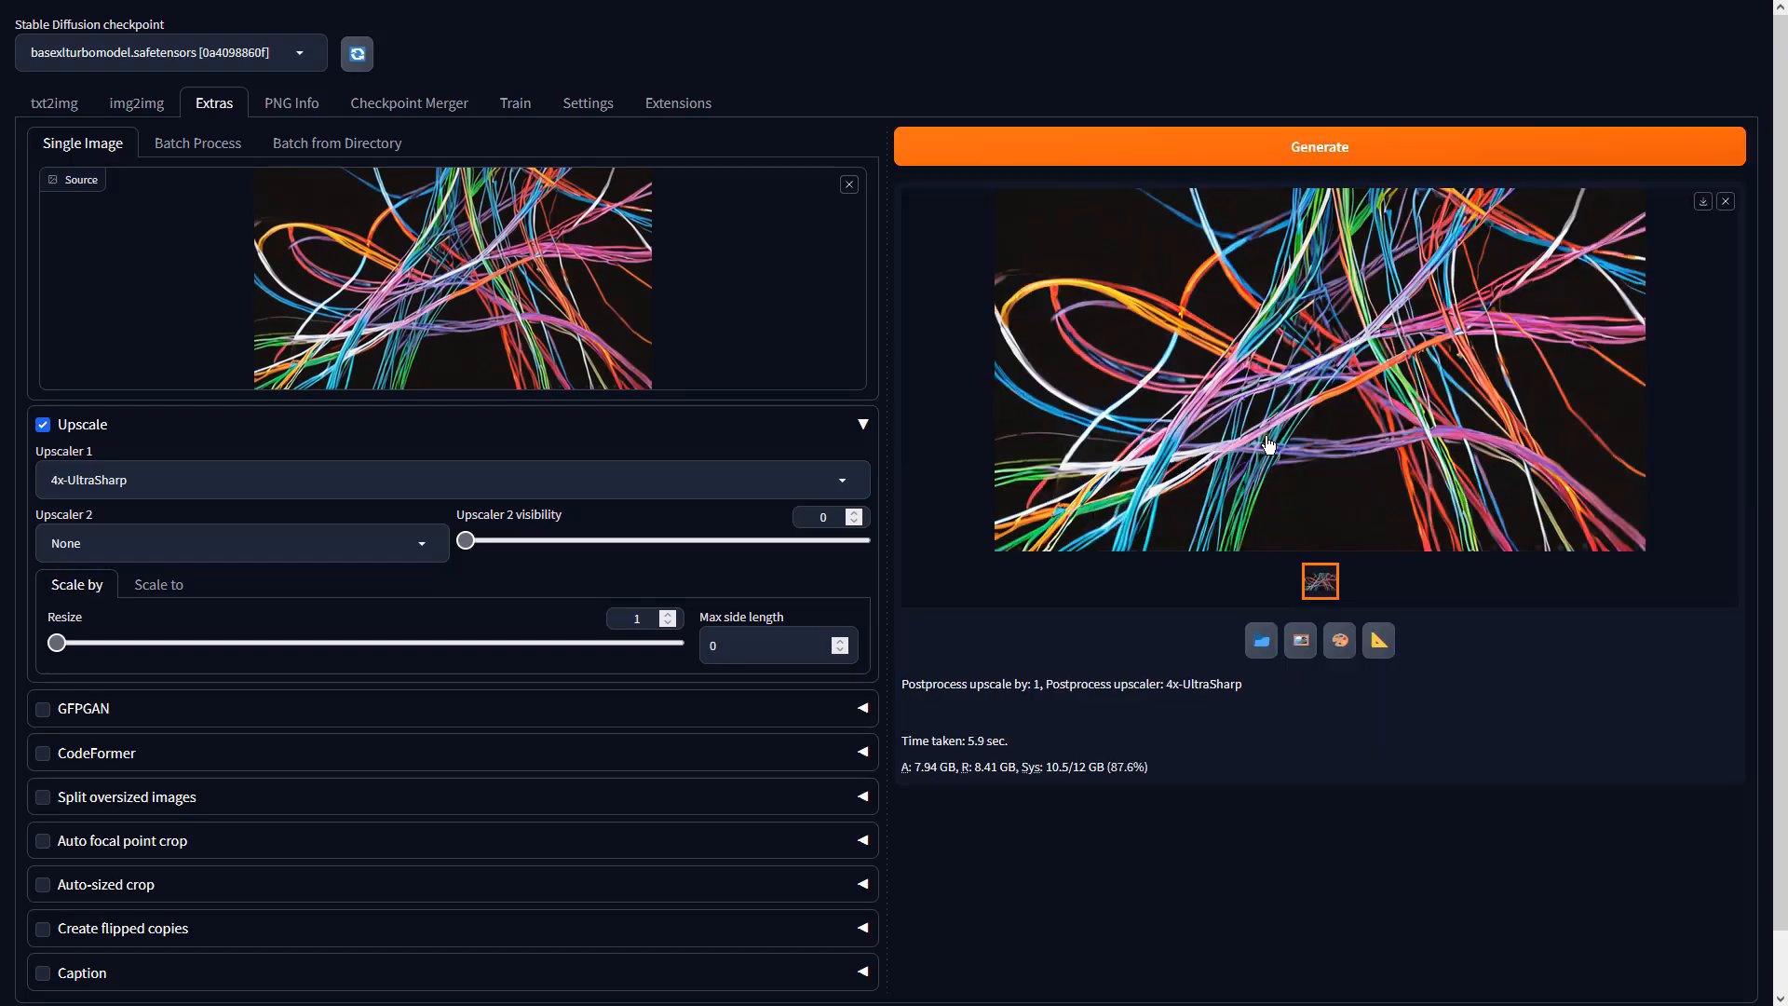
{"action": "left_click", "coordinate": [1269, 444]}
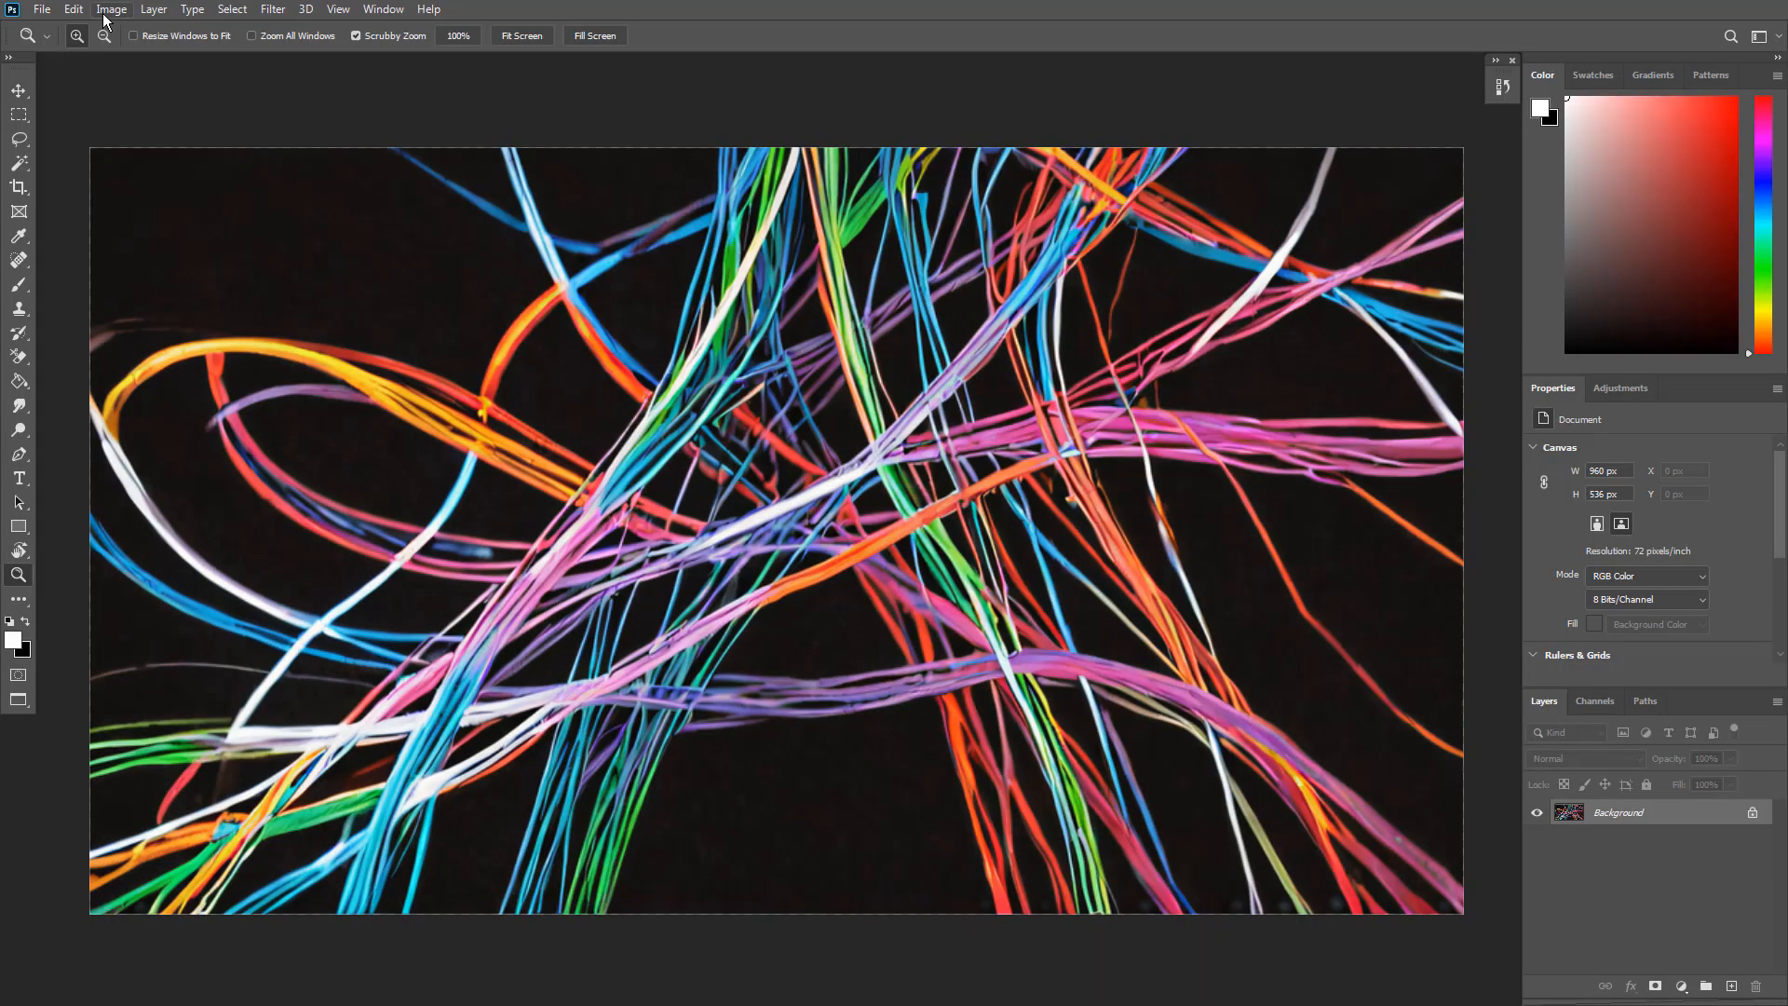
Step: In Photoshop, apply a Vibrance adjustment to the thread image with vibrance +66 and saturation +52
{"action": "left_click", "coordinate": [109, 11]}
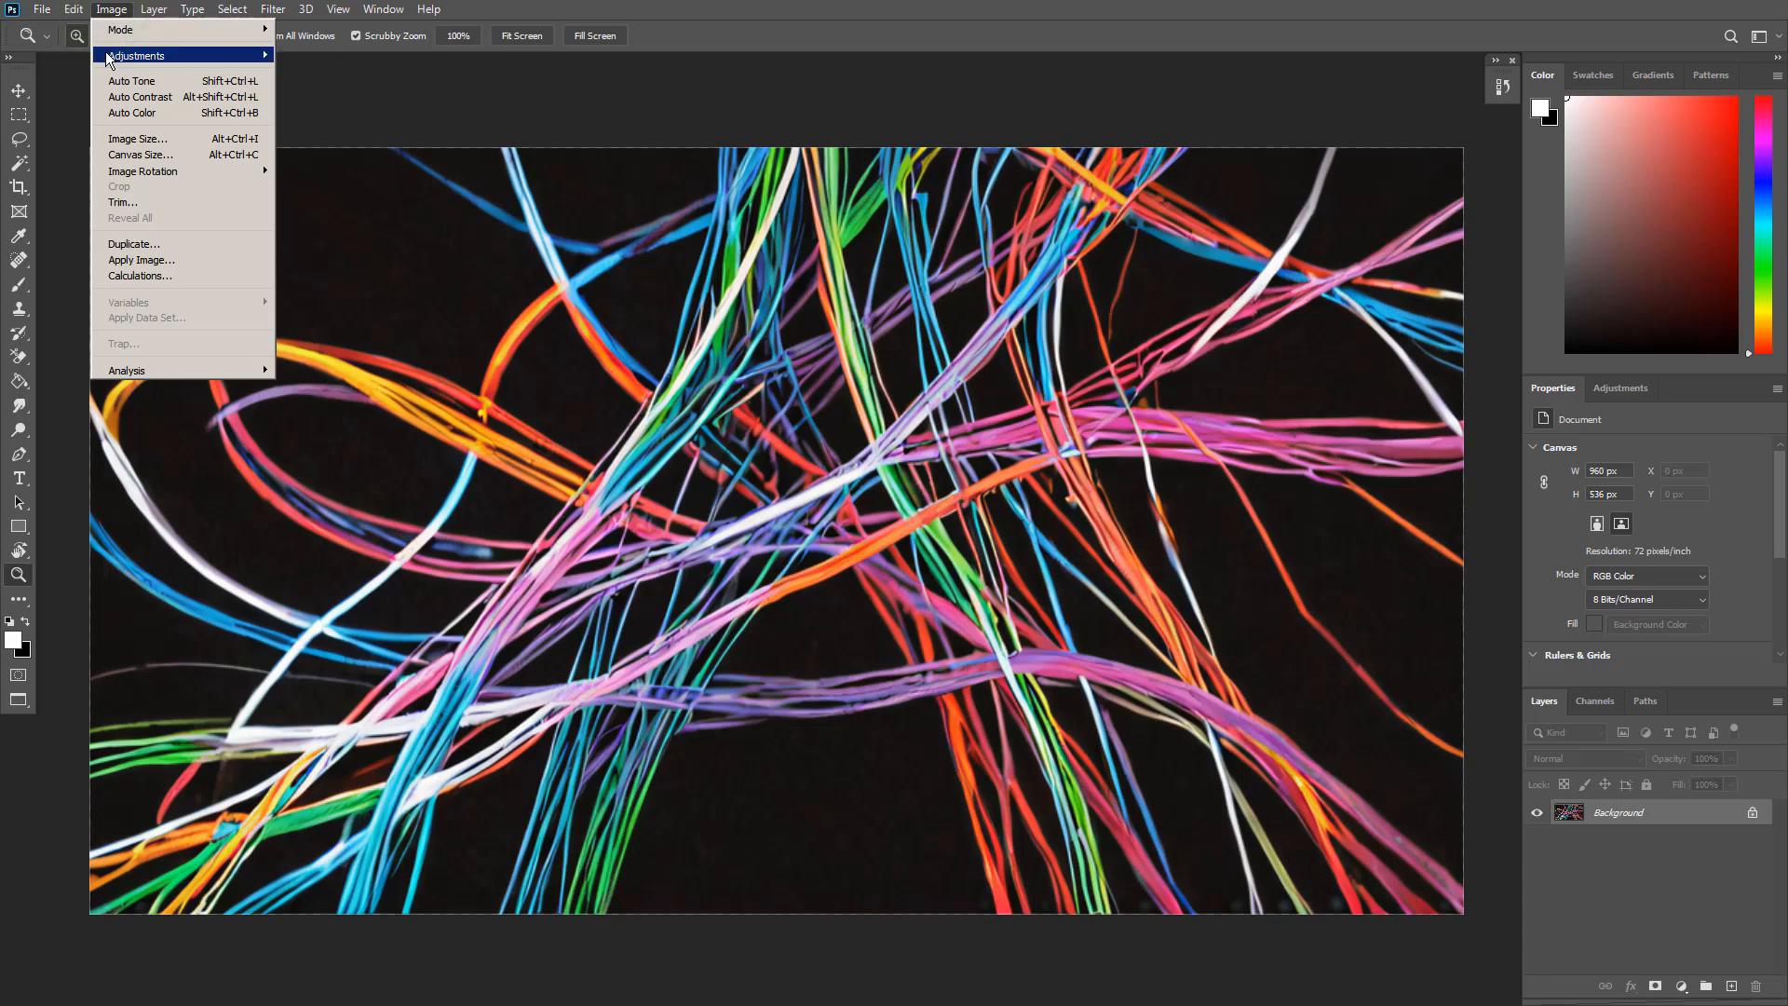
{"action": "mouse_move", "coordinate": [110, 56]}
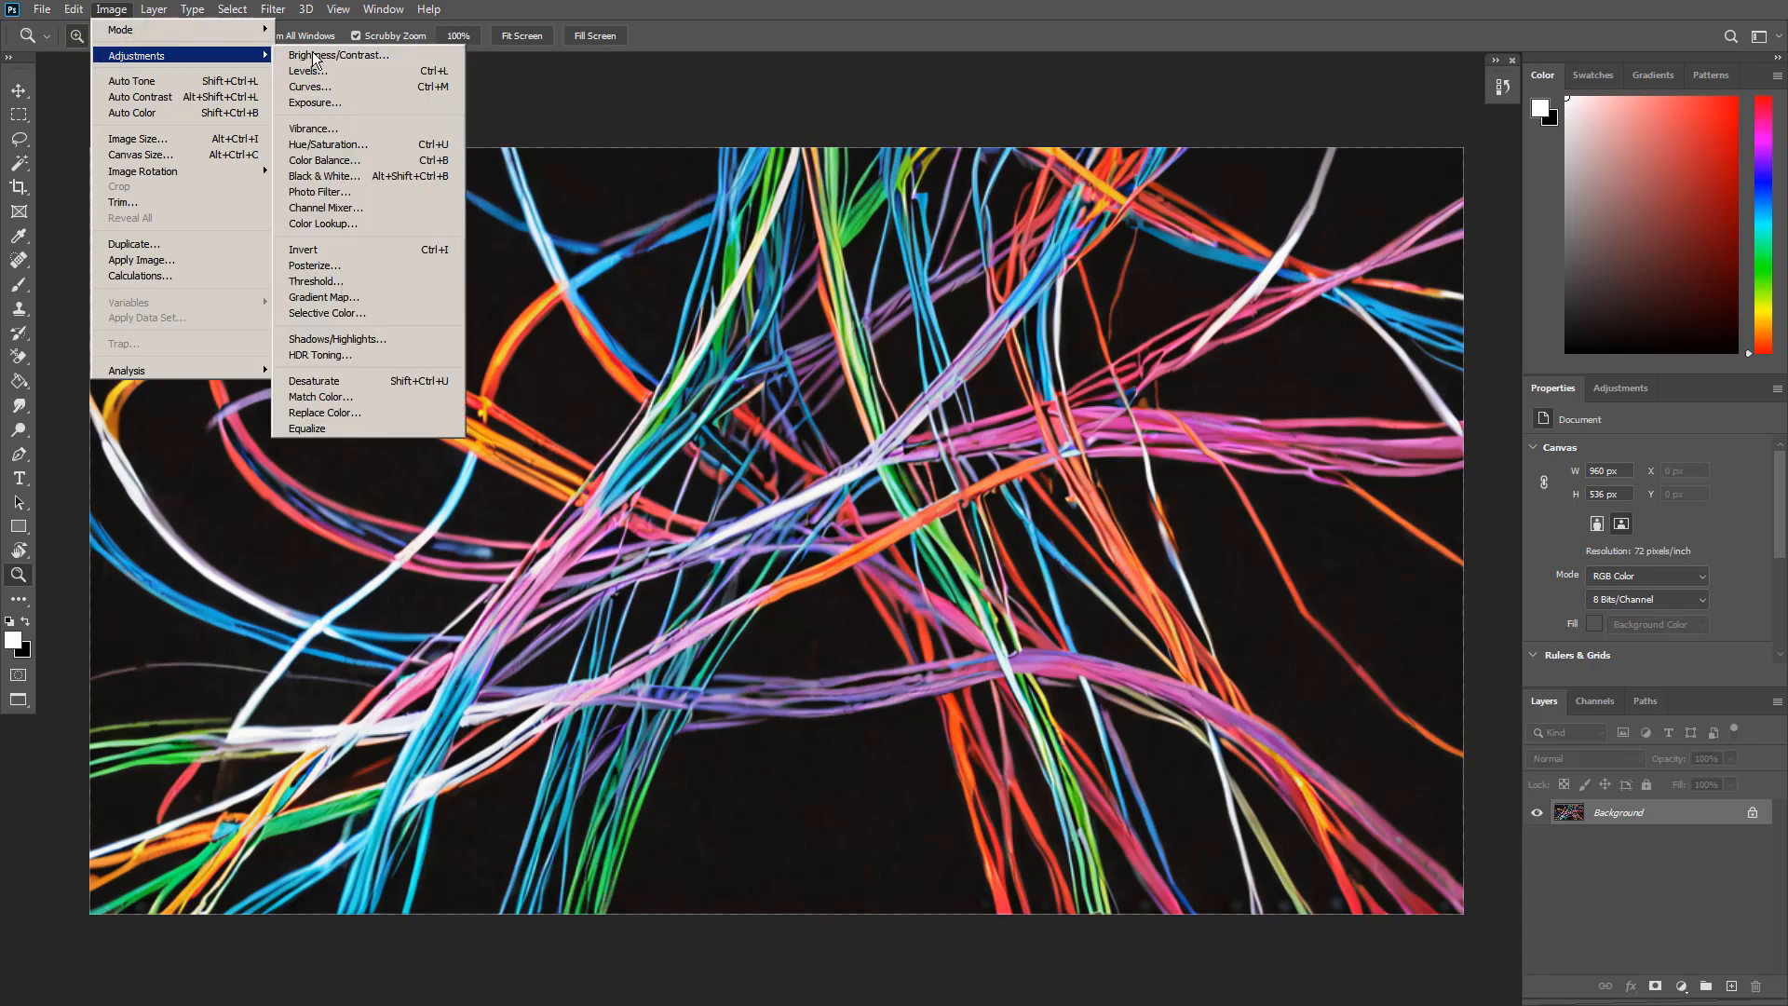
{"action": "left_click", "coordinate": [371, 128]}
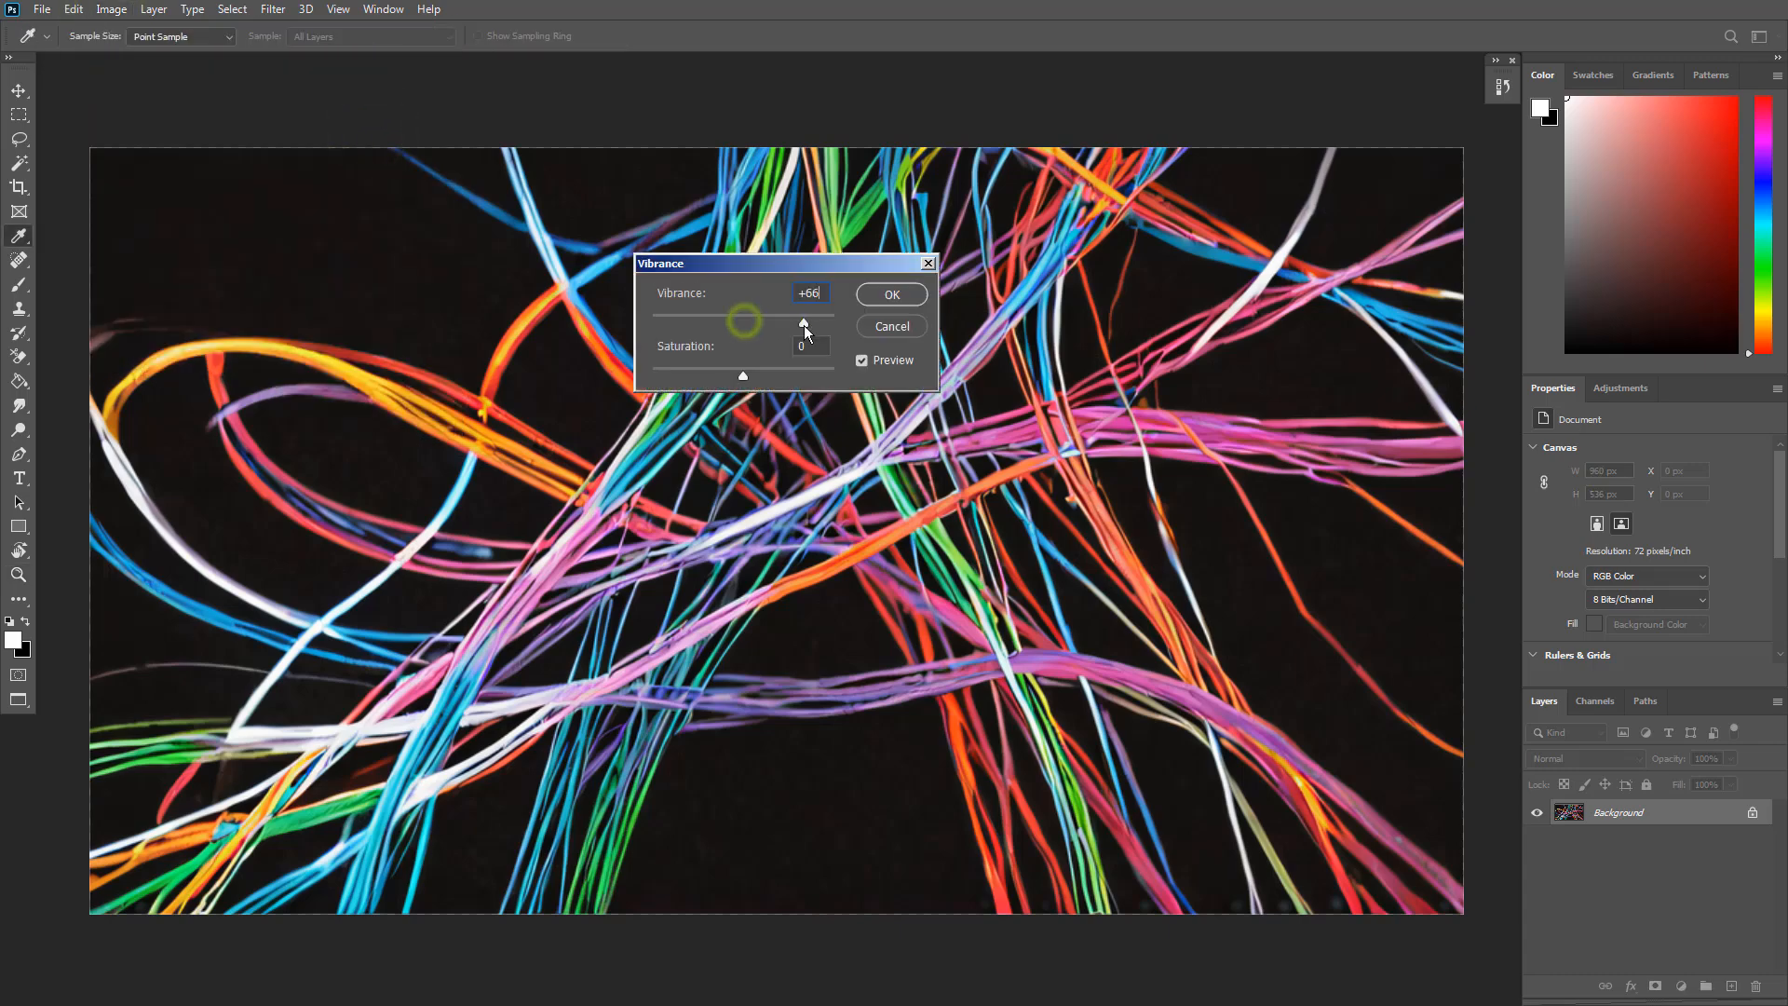
{"action": "left_click_drag", "start_coordinate": [766, 377], "coordinate": [791, 377]}
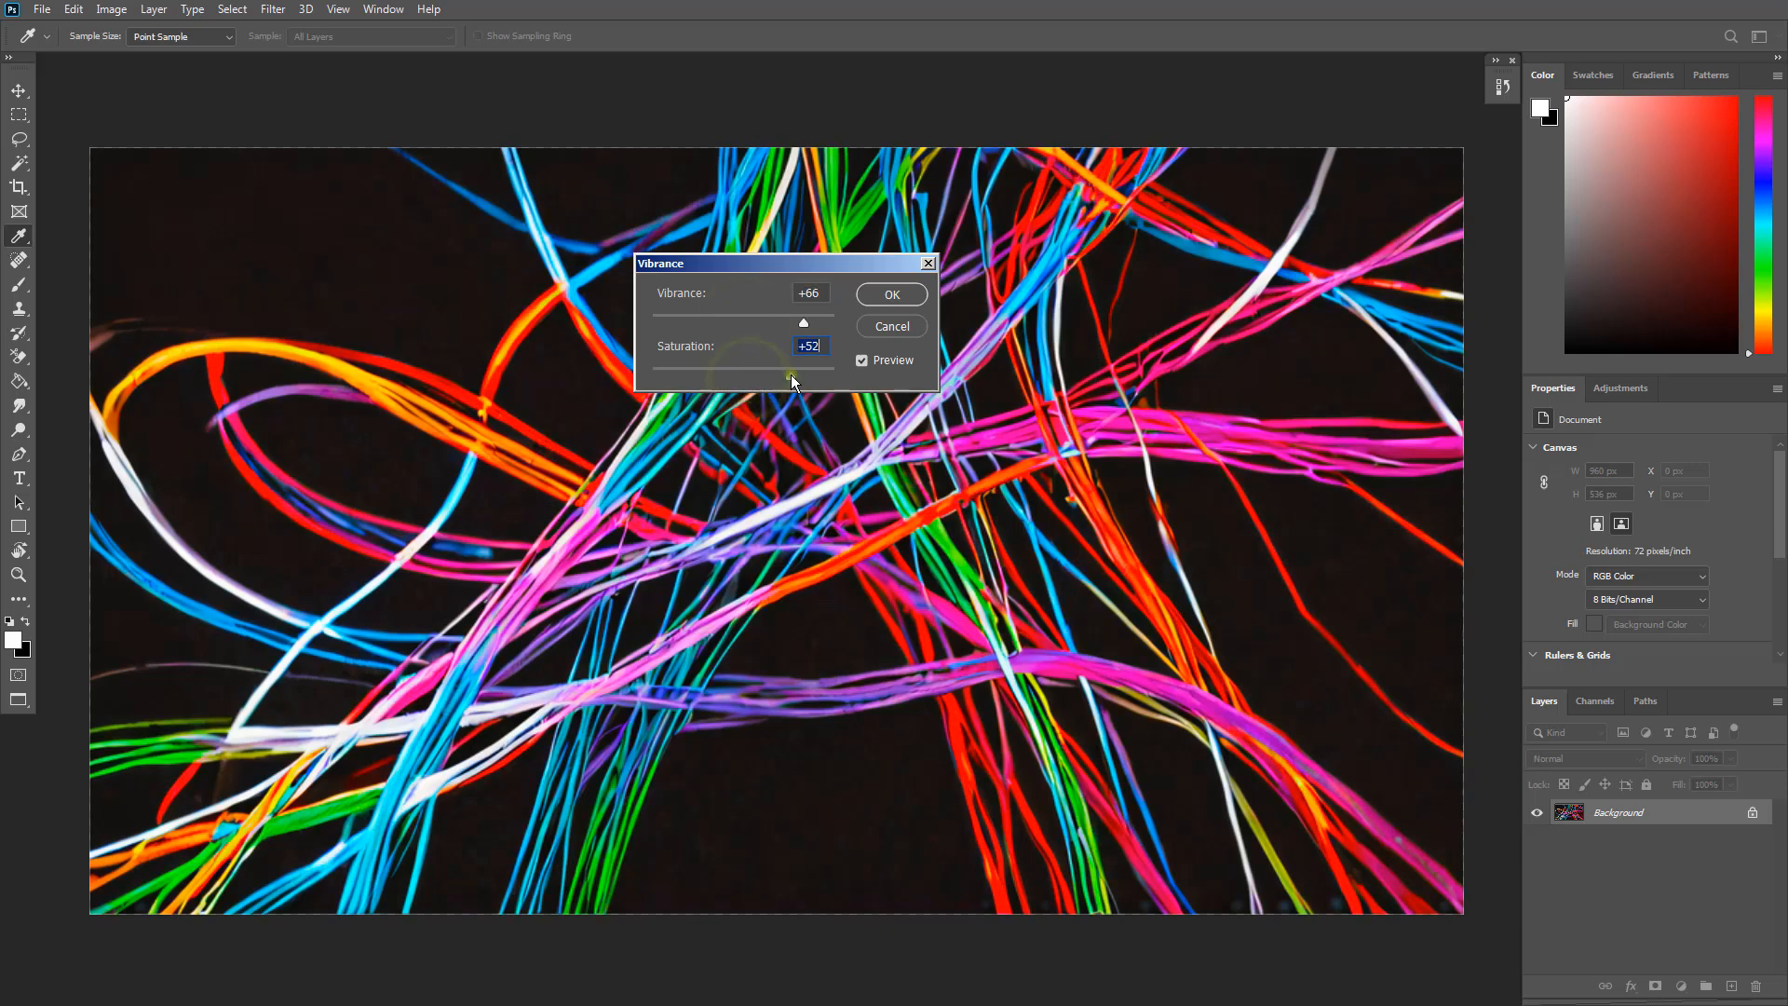
{"action": "left_click", "coordinate": [891, 294]}
{"action": "key", "text": "z"}
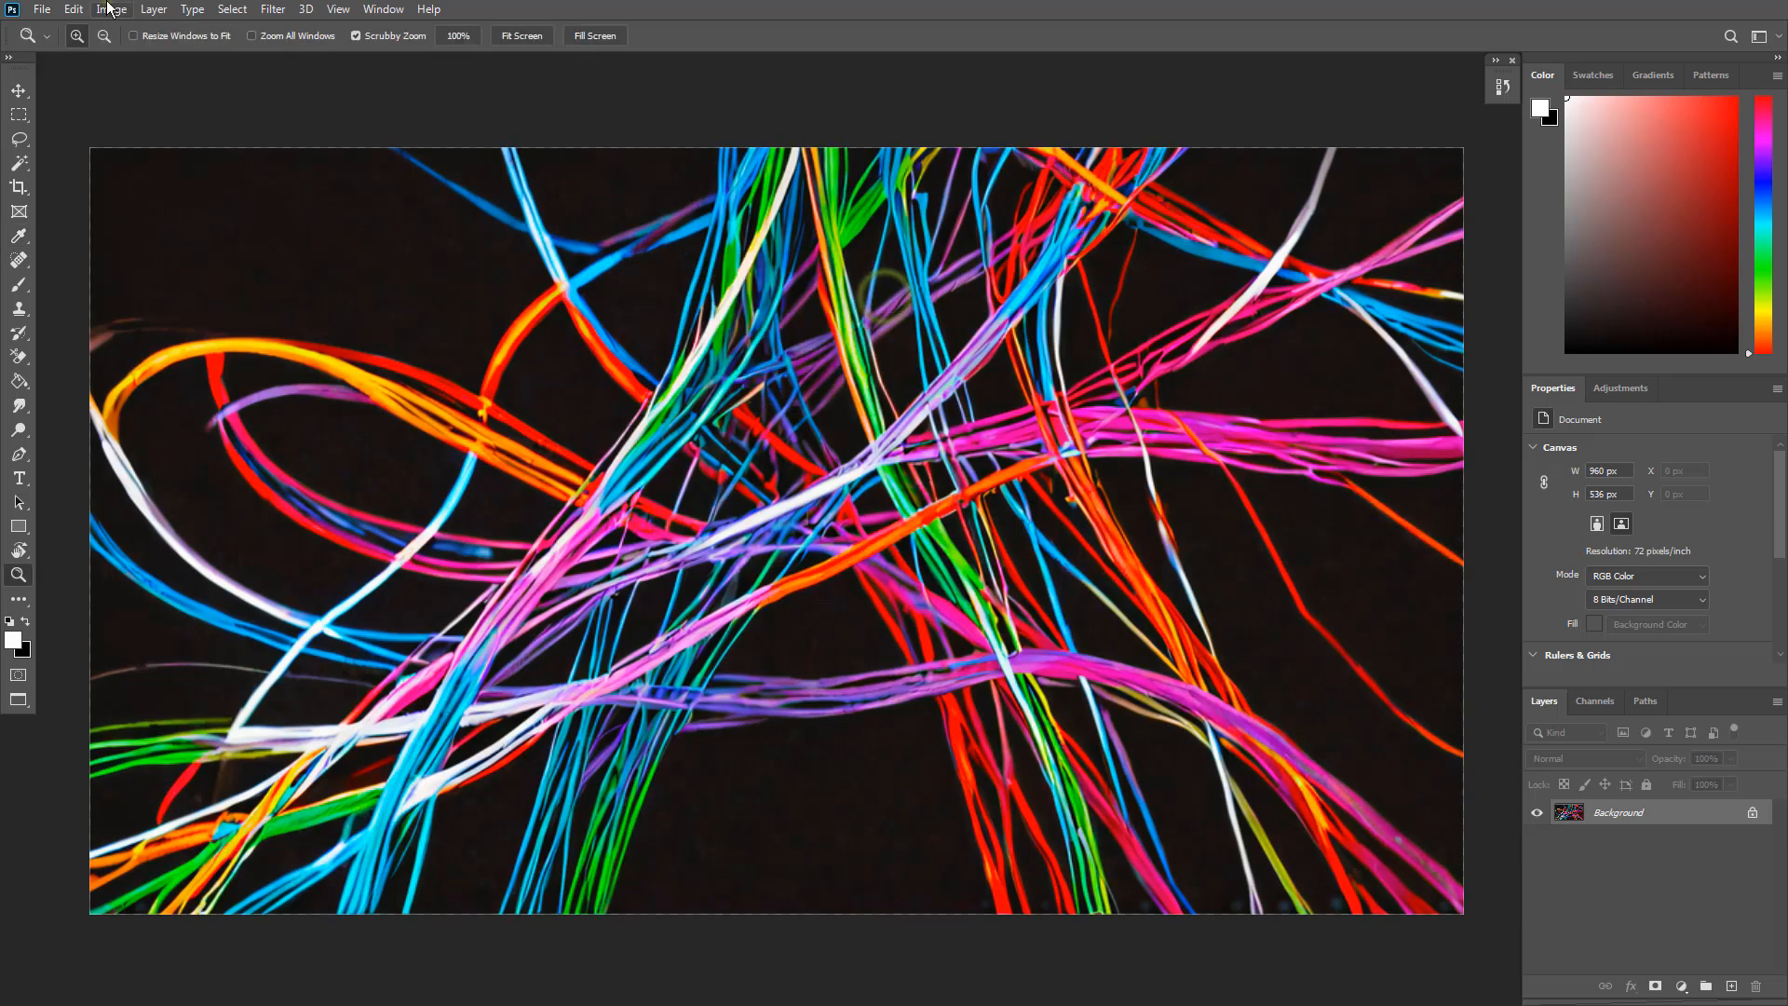
Step: Apply Auto Color, Auto Contrast and Auto Tone to the thread image in that order
{"action": "left_click", "coordinate": [111, 9]}
{"action": "left_click", "coordinate": [137, 97]}
{"action": "left_click", "coordinate": [111, 9]}
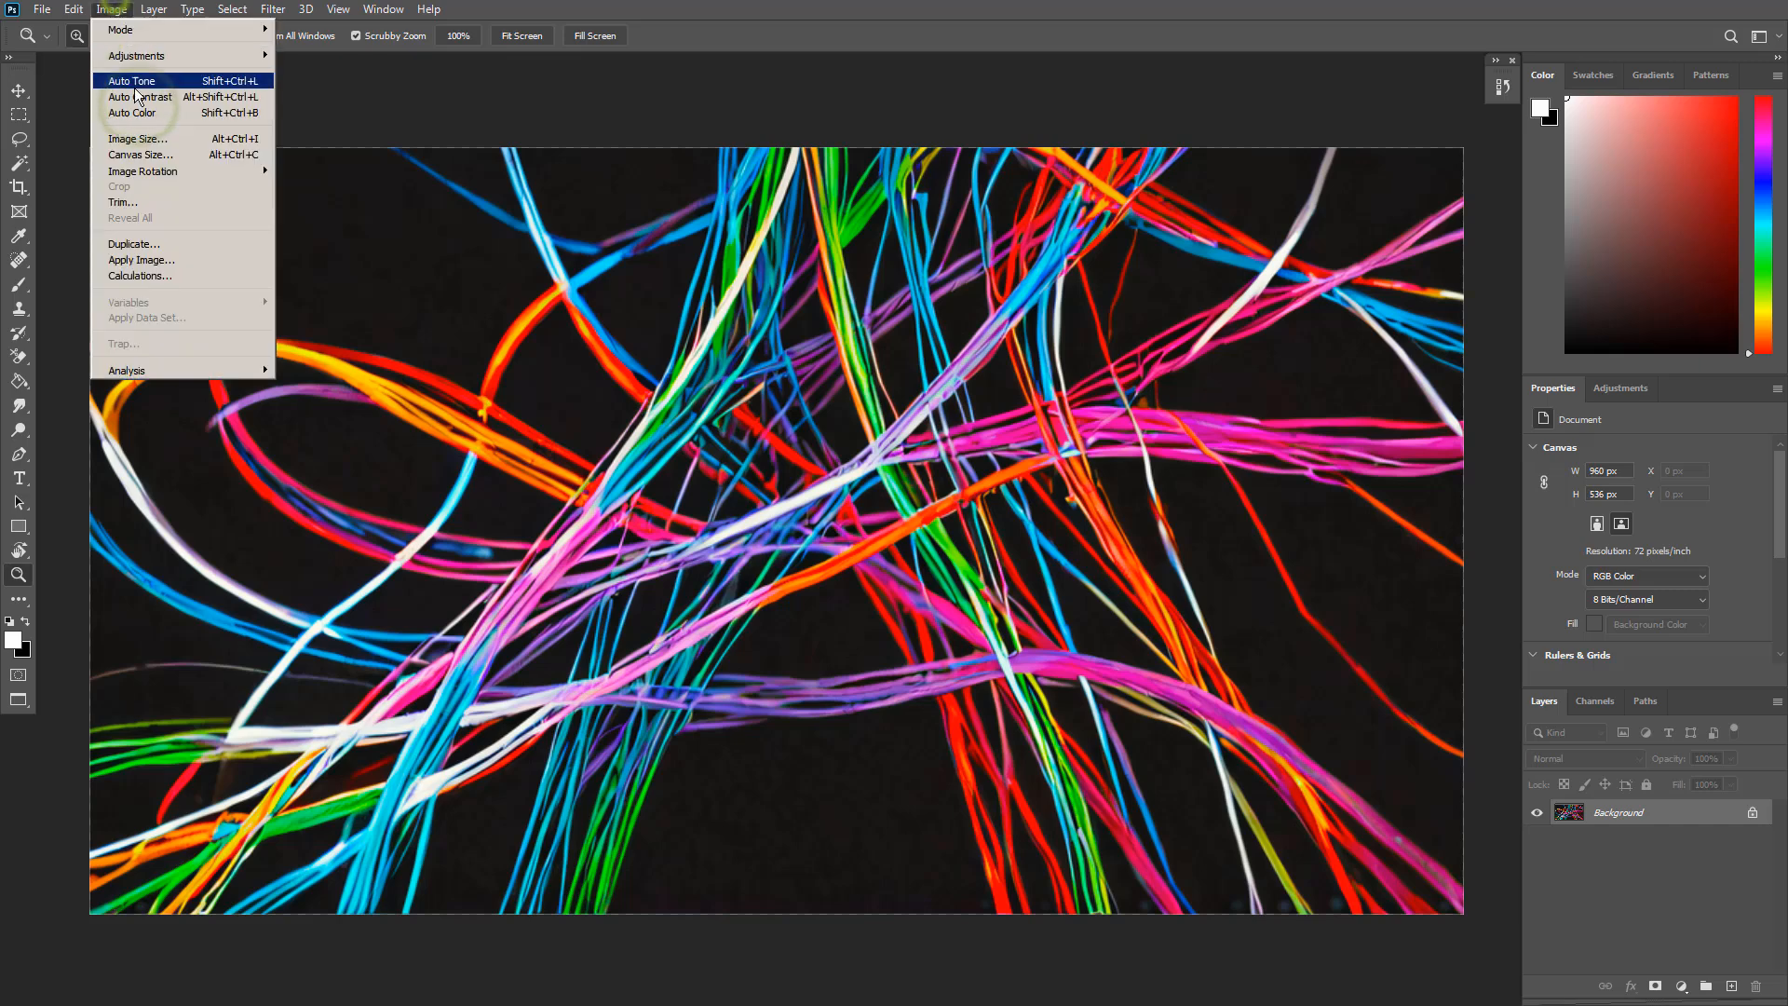
{"action": "left_click", "coordinate": [137, 97]}
{"action": "left_click", "coordinate": [111, 9]}
{"action": "left_click", "coordinate": [116, 80]}
Step: Apply a Levels adjustment that slightly darkens the black background of the image
{"action": "left_click", "coordinate": [111, 9]}
{"action": "left_click", "coordinate": [135, 56]}
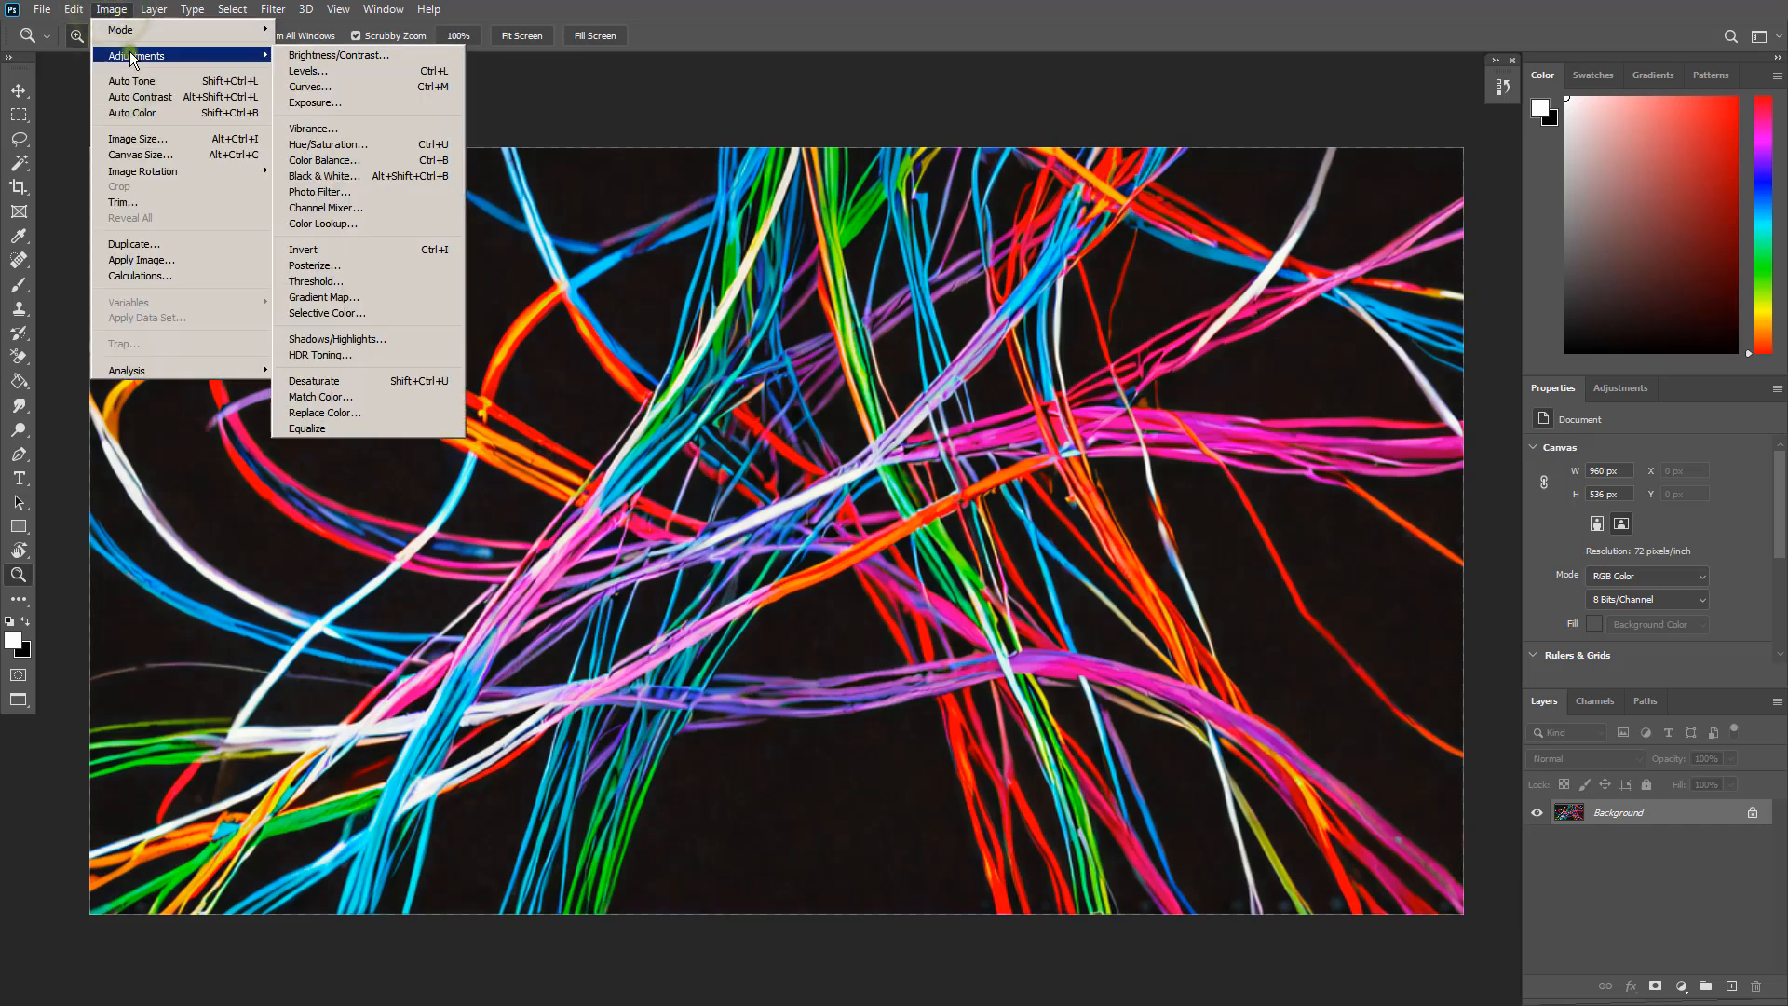
{"action": "left_click", "coordinate": [307, 72]}
{"action": "left_click_drag", "start_coordinate": [1142, 407], "coordinate": [1148, 406]}
{"action": "left_click", "coordinate": [1335, 233]}
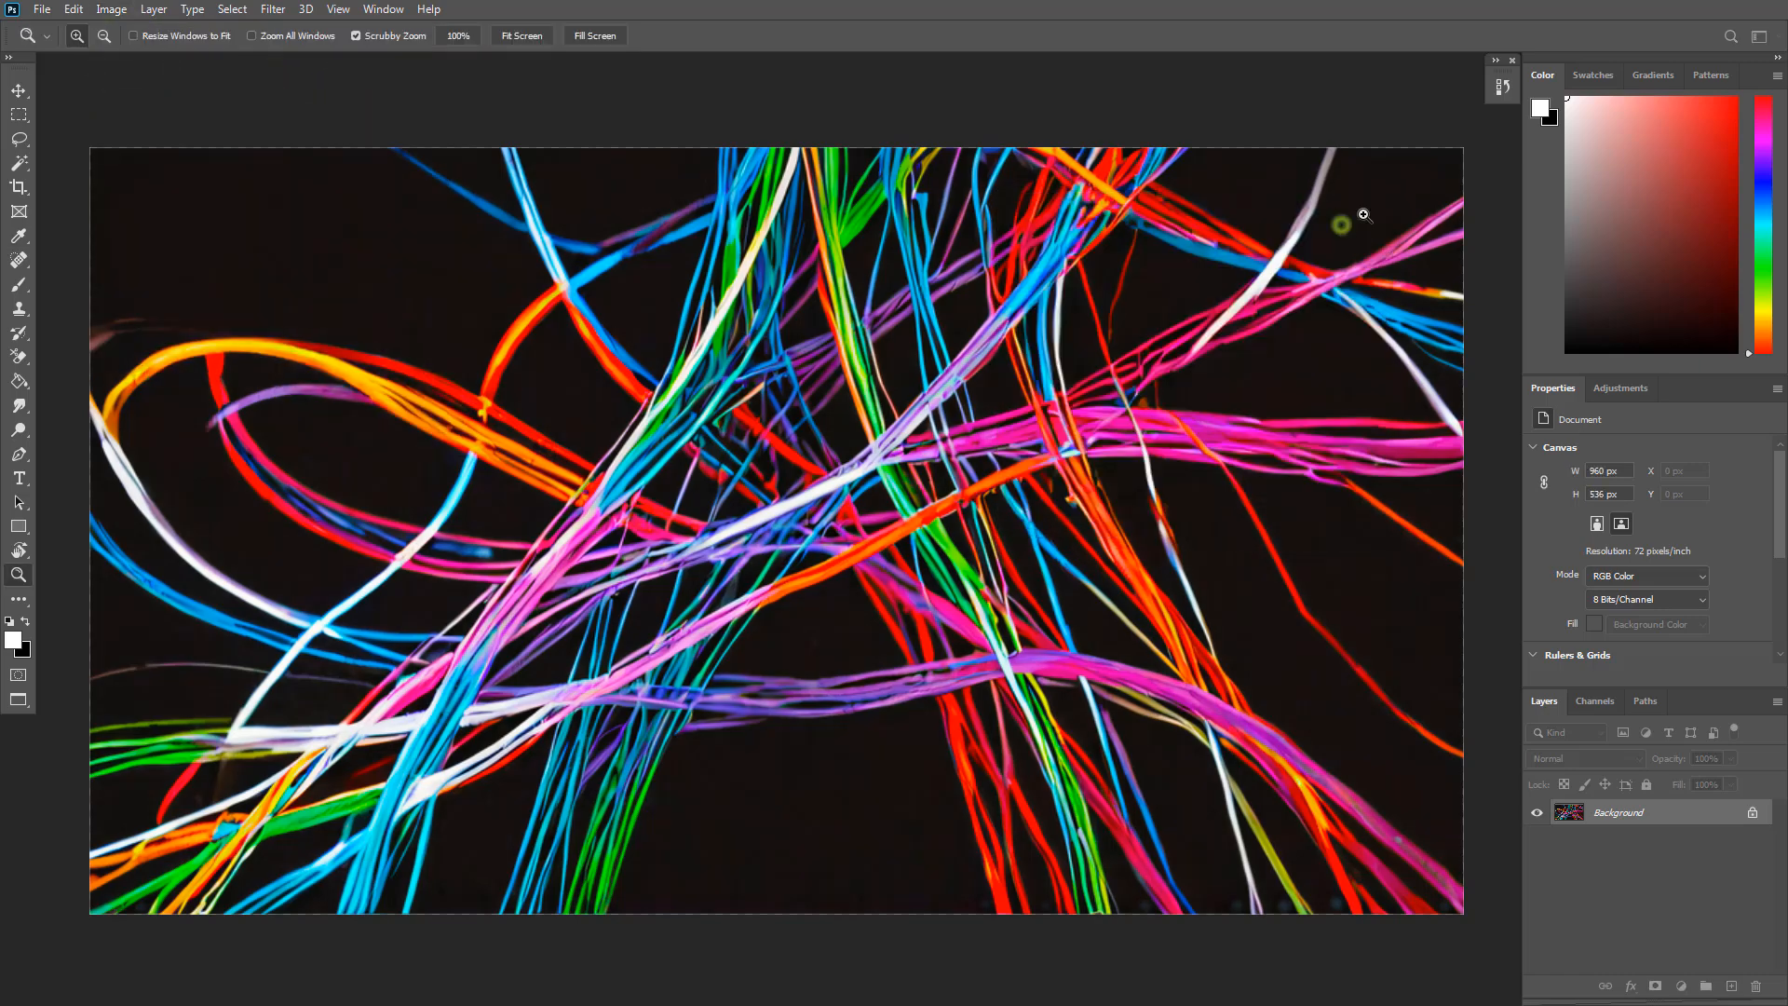
Step: Compare the original 00000.png with the Levels-adjusted state several times in the history, ending on the adjusted state
{"action": "left_click", "coordinate": [1501, 87]}
{"action": "left_click", "coordinate": [1364, 109]}
{"action": "left_click", "coordinate": [1359, 239]}
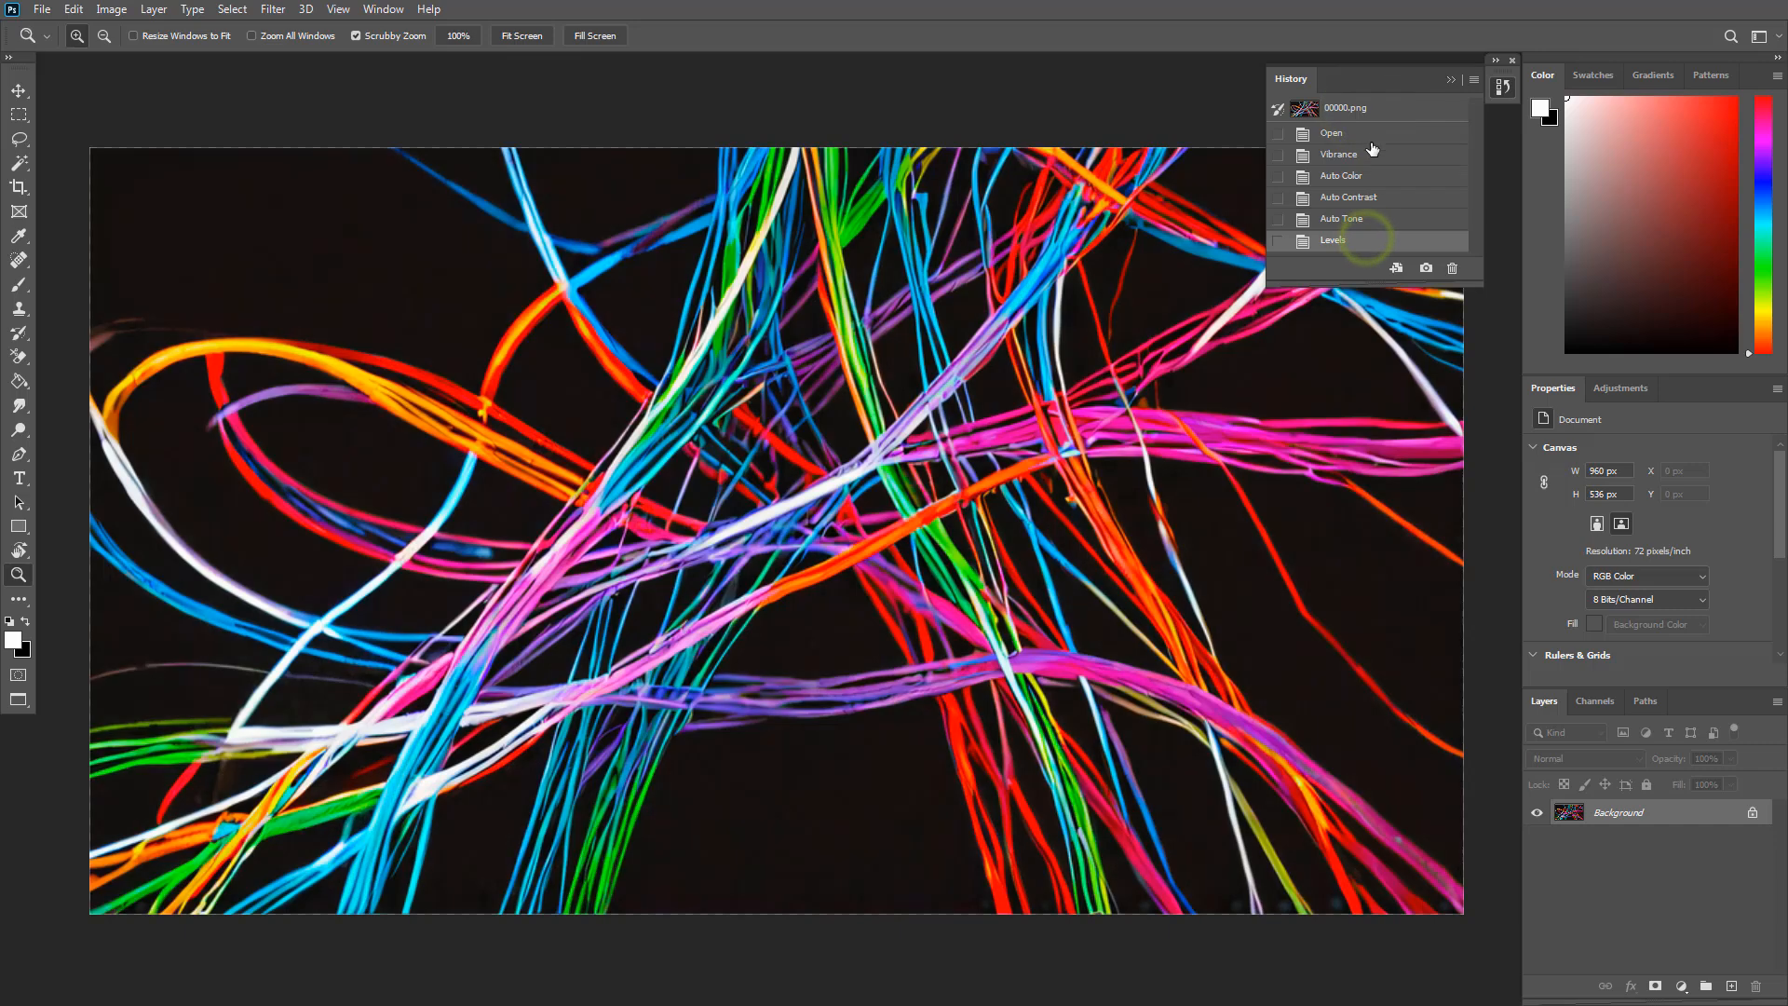
{"action": "left_click", "coordinate": [1367, 109]}
{"action": "left_click", "coordinate": [1364, 240]}
{"action": "left_click", "coordinate": [1377, 107]}
{"action": "left_click", "coordinate": [1385, 236]}
{"action": "left_click", "coordinate": [1502, 89]}
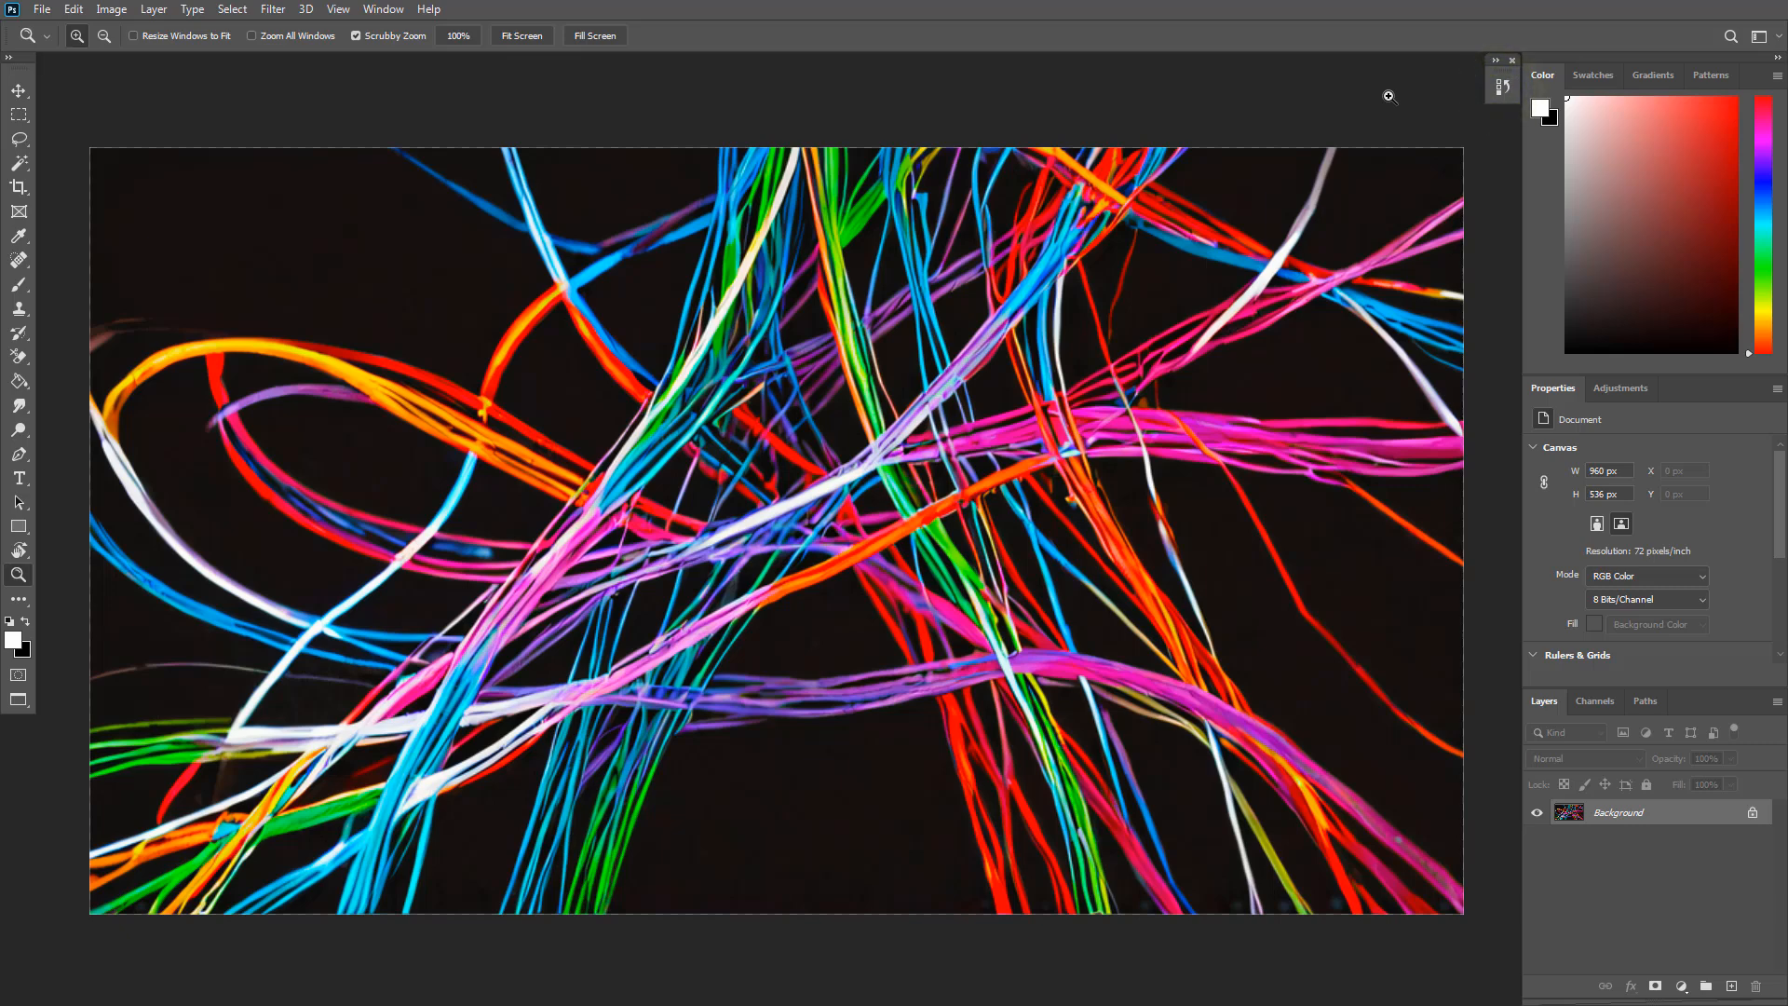